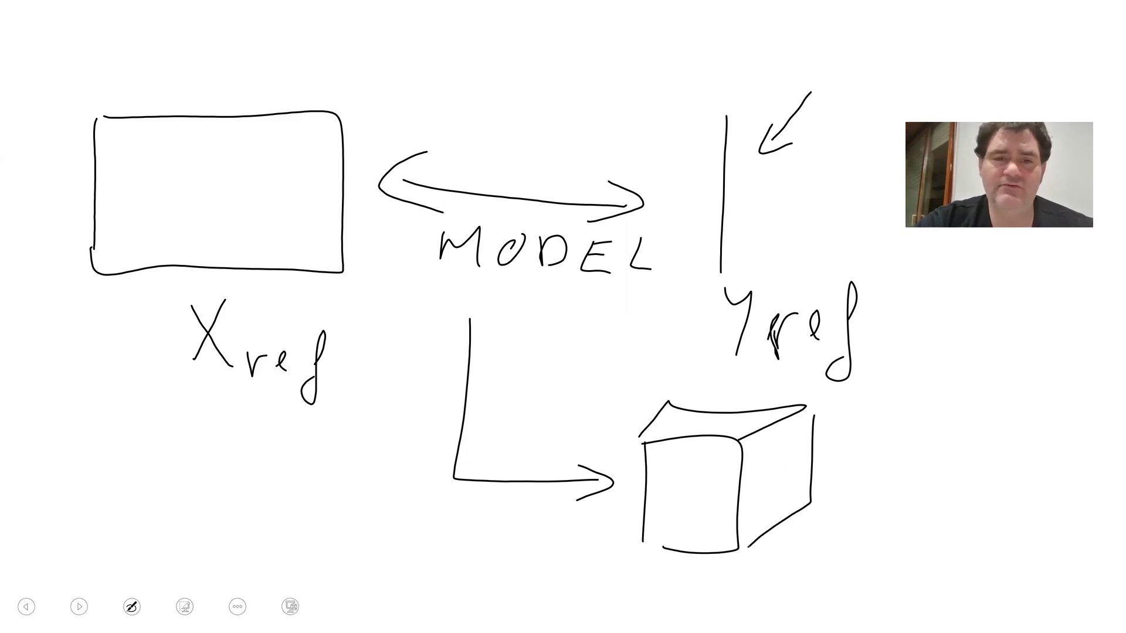
Erase the existing ink and handwrite the heading CLASS with a double underline near the slide's upper edge
{"action": "key", "text": "e"}
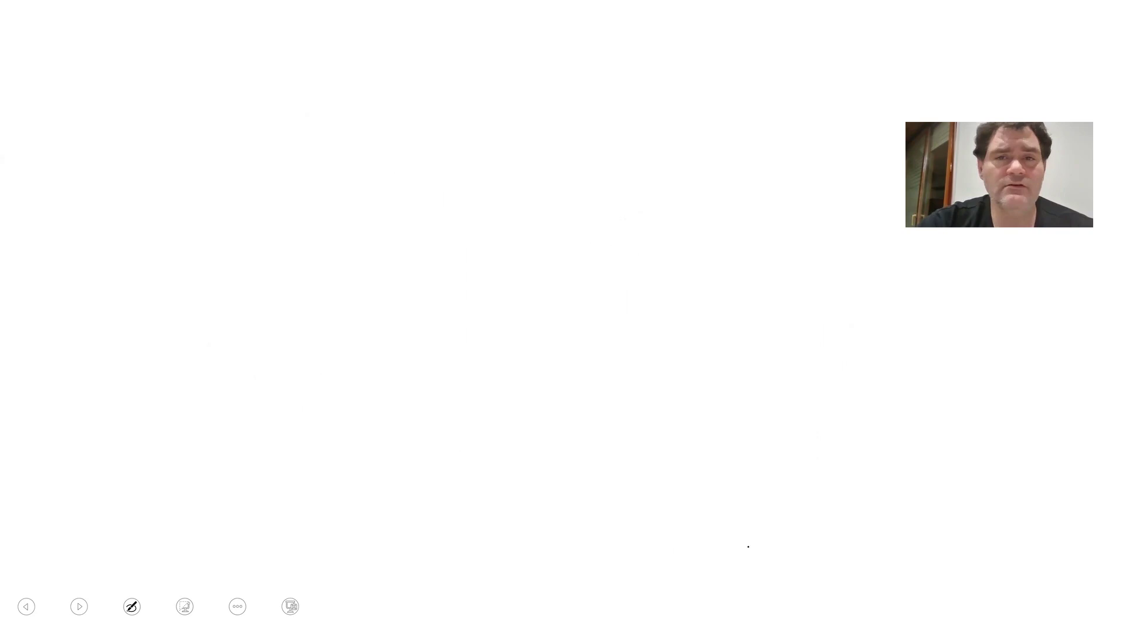
{"action": "mouse_move", "coordinate": [130, 52]}
{"action": "left_mouse_down"}
{"action": "mouse_move", "coordinate": [139, 108]}
{"action": "mouse_move", "coordinate": [204, 111]}
{"action": "mouse_move", "coordinate": [217, 87]}
{"action": "mouse_move", "coordinate": [157, 105]}
{"action": "left_mouse_up"}
{"action": "left_click_drag", "start_coordinate": [261, 59], "coordinate": [230, 110]}
{"action": "left_click_drag", "start_coordinate": [298, 57], "coordinate": [285, 119]}
{"action": "left_click_drag", "start_coordinate": [69, 147], "coordinate": [318, 131]}
{"action": "left_click_drag", "start_coordinate": [56, 155], "coordinate": [355, 144]}
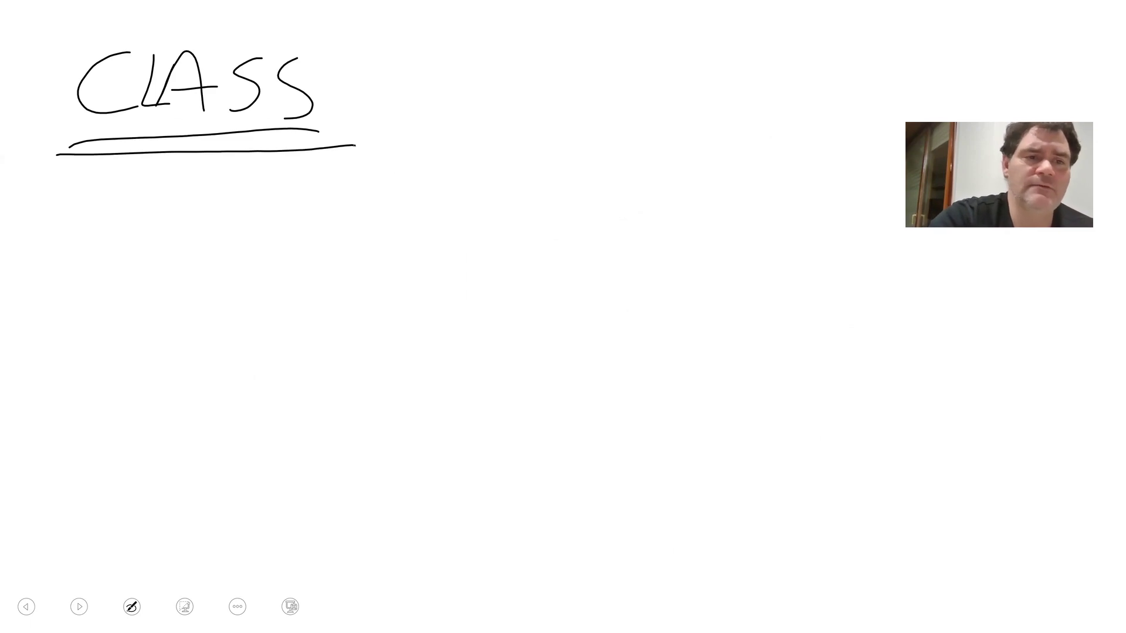
Draw a box split into three rows labelled C1, C2 and C3, with dashed continuation lines below it
{"action": "mouse_move", "coordinate": [134, 215]}
{"action": "left_mouse_down"}
{"action": "mouse_move", "coordinate": [126, 447]}
{"action": "mouse_move", "coordinate": [385, 216]}
{"action": "mouse_move", "coordinate": [432, 440]}
{"action": "mouse_move", "coordinate": [311, 467]}
{"action": "left_mouse_up"}
{"action": "left_click_drag", "start_coordinate": [222, 461], "coordinate": [136, 452]}
{"action": "mouse_move", "coordinate": [125, 296]}
{"action": "left_mouse_down"}
{"action": "mouse_move", "coordinate": [339, 294]}
{"action": "mouse_move", "coordinate": [433, 309]}
{"action": "left_mouse_up"}
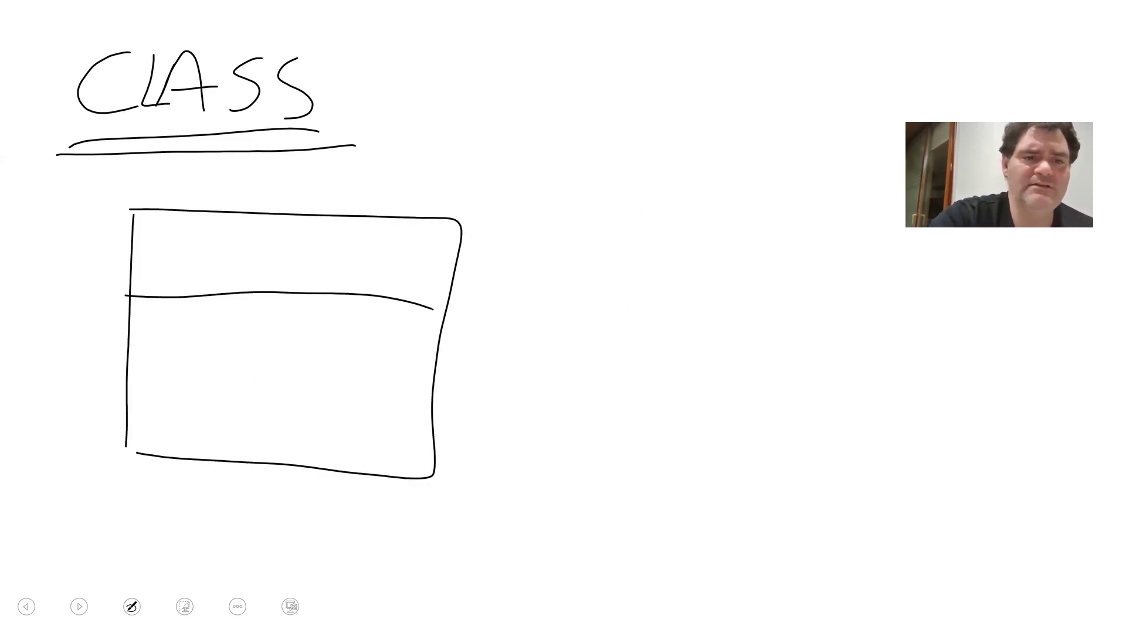
{"action": "left_click_drag", "start_coordinate": [134, 370], "coordinate": [415, 386]}
{"action": "mouse_move", "coordinate": [199, 225]}
{"action": "left_mouse_down"}
{"action": "mouse_move", "coordinate": [168, 265]}
{"action": "mouse_move", "coordinate": [204, 274]}
{"action": "left_mouse_up"}
{"action": "mouse_move", "coordinate": [198, 320]}
{"action": "left_mouse_down"}
{"action": "mouse_move", "coordinate": [183, 362]}
{"action": "mouse_move", "coordinate": [230, 366]}
{"action": "left_mouse_up"}
{"action": "mouse_move", "coordinate": [199, 400]}
{"action": "left_mouse_down"}
{"action": "mouse_move", "coordinate": [162, 420]}
{"action": "mouse_move", "coordinate": [200, 439]}
{"action": "left_mouse_up"}
{"action": "mouse_move", "coordinate": [204, 417]}
{"action": "left_mouse_down"}
{"action": "mouse_move", "coordinate": [214, 425]}
{"action": "mouse_move", "coordinate": [206, 452]}
{"action": "mouse_move", "coordinate": [166, 500]}
{"action": "left_mouse_up"}
{"action": "left_click_drag", "start_coordinate": [167, 516], "coordinate": [161, 548]}
{"action": "left_click_drag", "start_coordinate": [375, 509], "coordinate": [374, 513]}
{"action": "left_click_drag", "start_coordinate": [371, 526], "coordinate": [368, 540]}
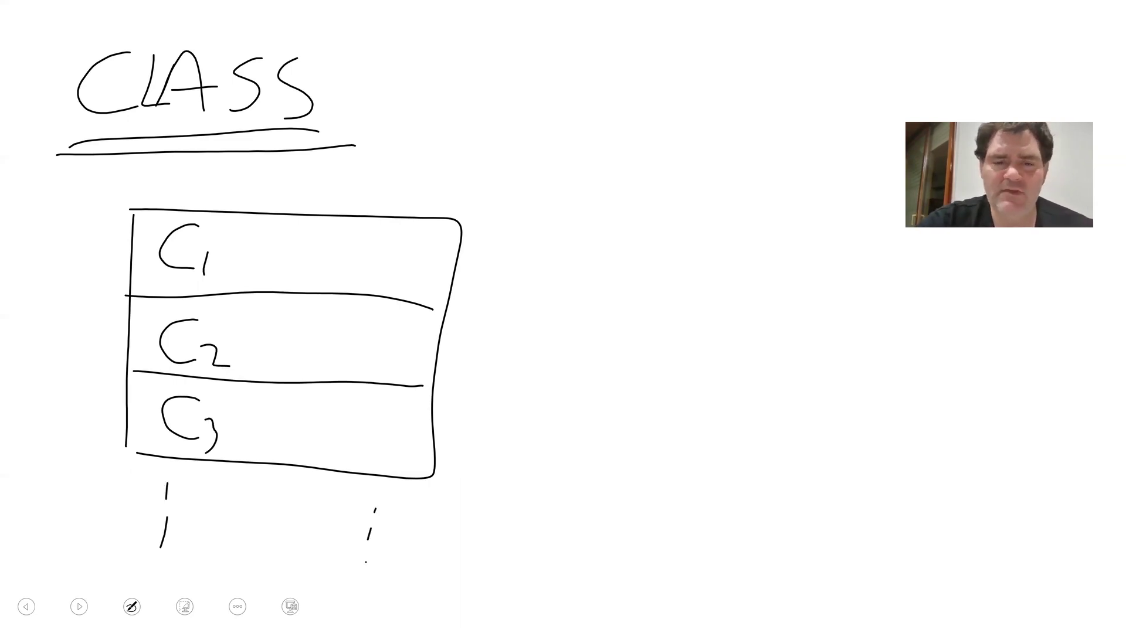
Draw a vertical line beside the class box and write DUMMY above it
{"action": "left_click_drag", "start_coordinate": [683, 238], "coordinate": [672, 465]}
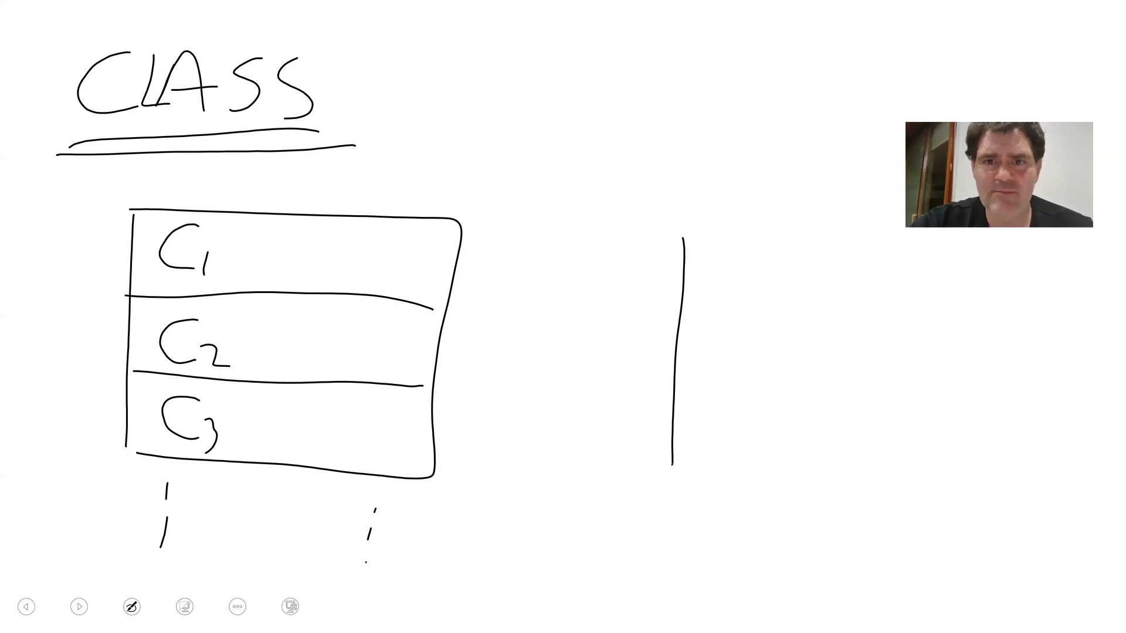
{"action": "left_click_drag", "start_coordinate": [640, 126], "coordinate": [638, 166]}
{"action": "mouse_move", "coordinate": [637, 124]}
{"action": "left_mouse_down"}
{"action": "mouse_move", "coordinate": [659, 153]}
{"action": "mouse_move", "coordinate": [692, 136]}
{"action": "mouse_move", "coordinate": [711, 154]}
{"action": "left_mouse_up"}
{"action": "left_click", "coordinate": [739, 154]}
{"action": "mouse_move", "coordinate": [713, 141]}
{"action": "left_mouse_down"}
{"action": "mouse_move", "coordinate": [736, 128]}
{"action": "mouse_move", "coordinate": [742, 155]}
{"action": "left_mouse_up"}
{"action": "mouse_move", "coordinate": [759, 157]}
{"action": "left_mouse_down"}
{"action": "mouse_move", "coordinate": [793, 130]}
{"action": "mouse_move", "coordinate": [797, 163]}
{"action": "mouse_move", "coordinate": [827, 154]}
{"action": "left_mouse_up"}
{"action": "left_click_drag", "start_coordinate": [842, 127], "coordinate": [815, 174]}
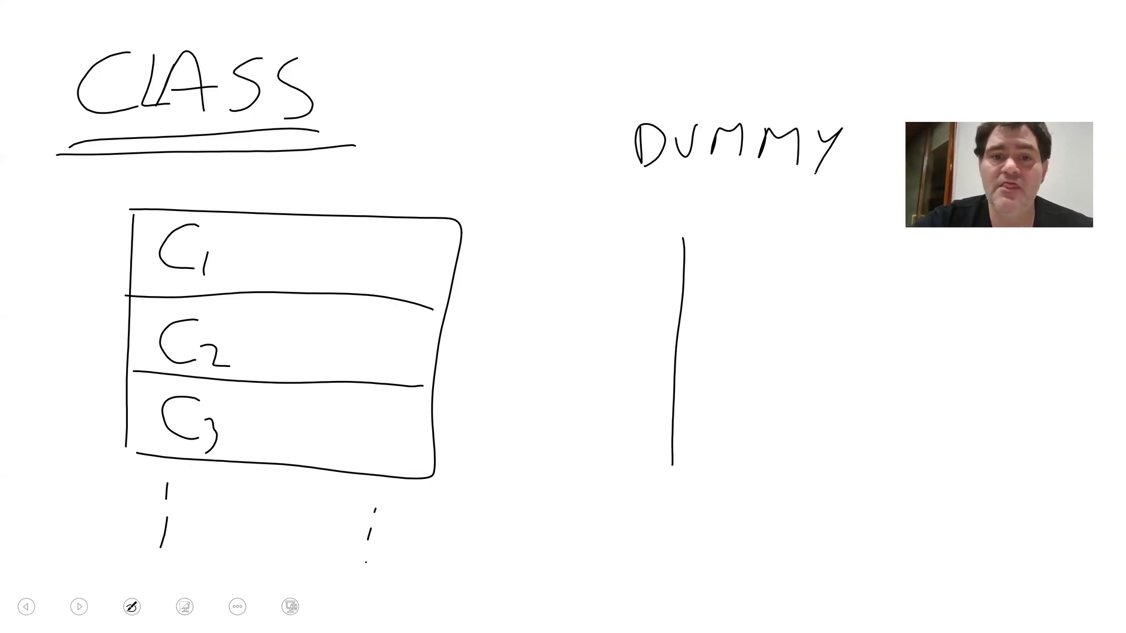
Connect the class box and the DUMMY line with a double-headed arrow and write MODEL beneath it
{"action": "mouse_move", "coordinate": [477, 339]}
{"action": "left_mouse_down"}
{"action": "mouse_move", "coordinate": [657, 343]}
{"action": "mouse_move", "coordinate": [625, 353]}
{"action": "mouse_move", "coordinate": [481, 347]}
{"action": "mouse_move", "coordinate": [500, 354]}
{"action": "left_mouse_up"}
{"action": "left_click", "coordinate": [500, 377]}
{"action": "mouse_move", "coordinate": [487, 375]}
{"action": "left_mouse_down"}
{"action": "mouse_move", "coordinate": [476, 397]}
{"action": "mouse_move", "coordinate": [557, 398]}
{"action": "left_mouse_up"}
{"action": "mouse_move", "coordinate": [586, 373]}
{"action": "left_mouse_down"}
{"action": "mouse_move", "coordinate": [593, 401]}
{"action": "mouse_move", "coordinate": [592, 386]}
{"action": "left_mouse_up"}
{"action": "mouse_move", "coordinate": [581, 375]}
{"action": "left_mouse_down"}
{"action": "mouse_move", "coordinate": [599, 369]}
{"action": "mouse_move", "coordinate": [631, 404]}
{"action": "left_mouse_up"}
Draw an angled arrow from MODEL to a cube containing a question mark
{"action": "mouse_move", "coordinate": [518, 428]}
{"action": "left_mouse_down"}
{"action": "mouse_move", "coordinate": [520, 443]}
{"action": "mouse_move", "coordinate": [751, 517]}
{"action": "mouse_move", "coordinate": [774, 512]}
{"action": "left_mouse_up"}
{"action": "mouse_move", "coordinate": [798, 452]}
{"action": "left_mouse_down"}
{"action": "mouse_move", "coordinate": [884, 462]}
{"action": "mouse_move", "coordinate": [892, 548]}
{"action": "mouse_move", "coordinate": [804, 542]}
{"action": "mouse_move", "coordinate": [880, 431]}
{"action": "mouse_move", "coordinate": [932, 434]}
{"action": "left_mouse_up"}
{"action": "mouse_move", "coordinate": [932, 434]}
{"action": "left_mouse_down"}
{"action": "mouse_move", "coordinate": [876, 459]}
{"action": "mouse_move", "coordinate": [946, 496]}
{"action": "mouse_move", "coordinate": [895, 549]}
{"action": "left_mouse_up"}
{"action": "left_click_drag", "start_coordinate": [830, 480], "coordinate": [840, 505]}
{"action": "left_click", "coordinate": [851, 520]}
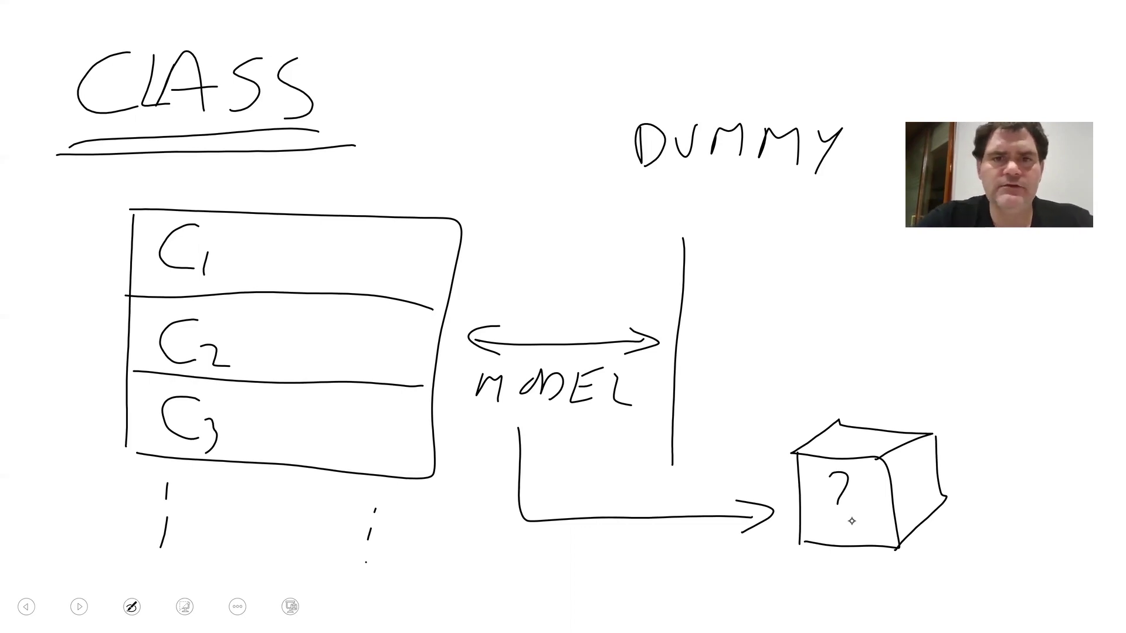
Switch to MATLAB and check the size of the Xclass variable in the workspace
{"action": "key", "text": "alt+Tab"}
{"action": "key", "text": "alt+Tab"}
{"action": "key", "text": "alt+Tab"}
{"action": "key", "text": "alt+Tab"}
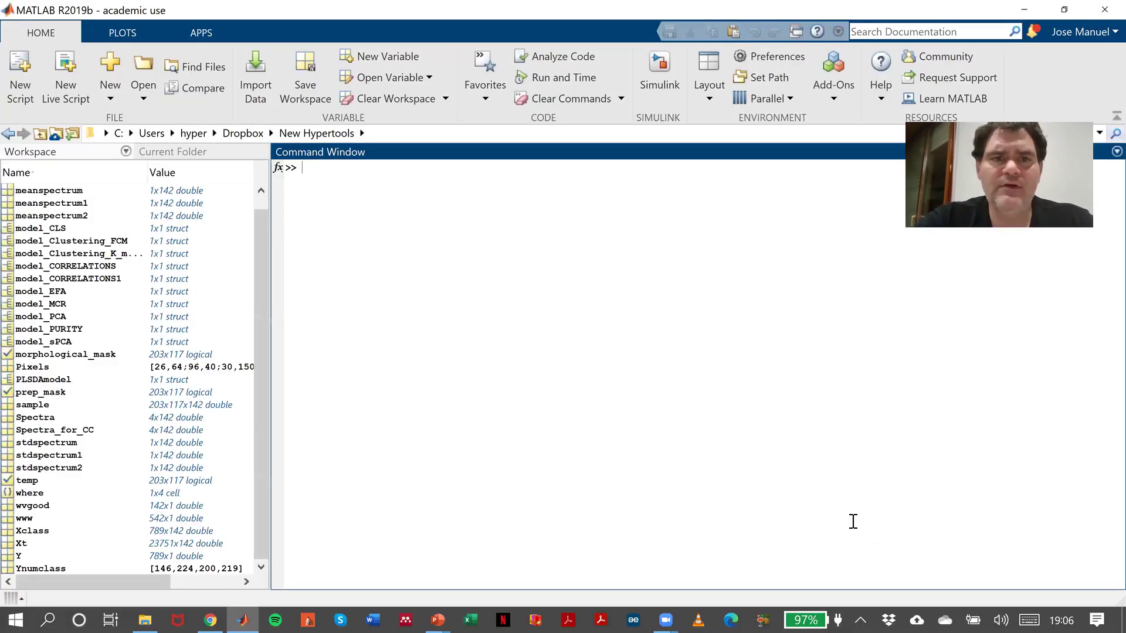
{"action": "left_click", "coordinate": [263, 304]}
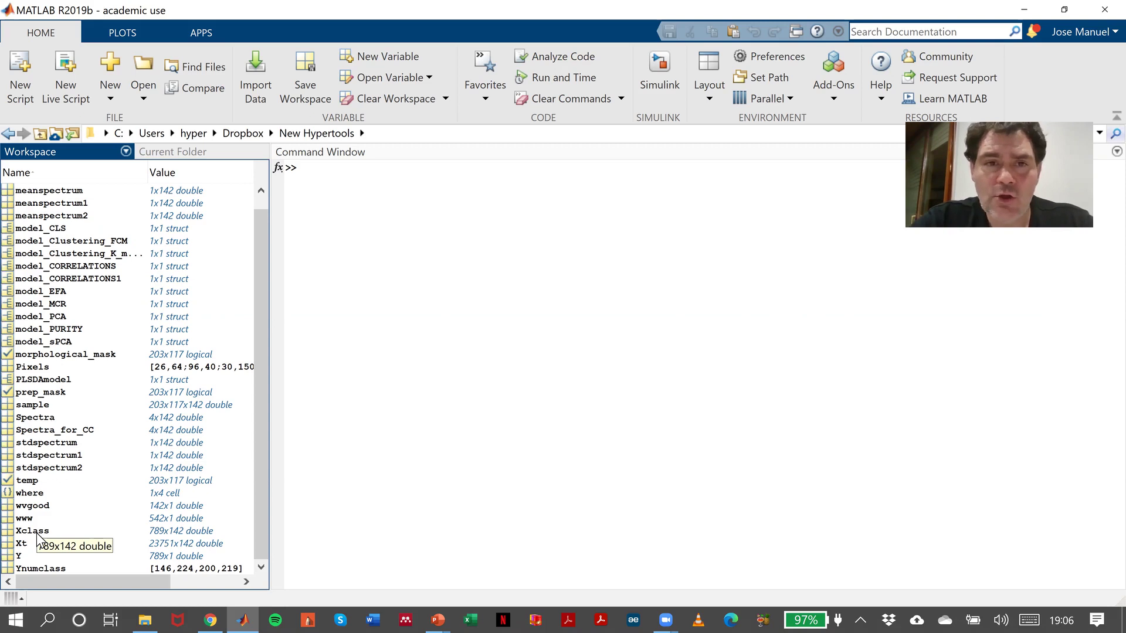
Return to the slide show, erase all ink and draw a large box labelled Xclass
{"action": "key", "text": "alt+Tab"}
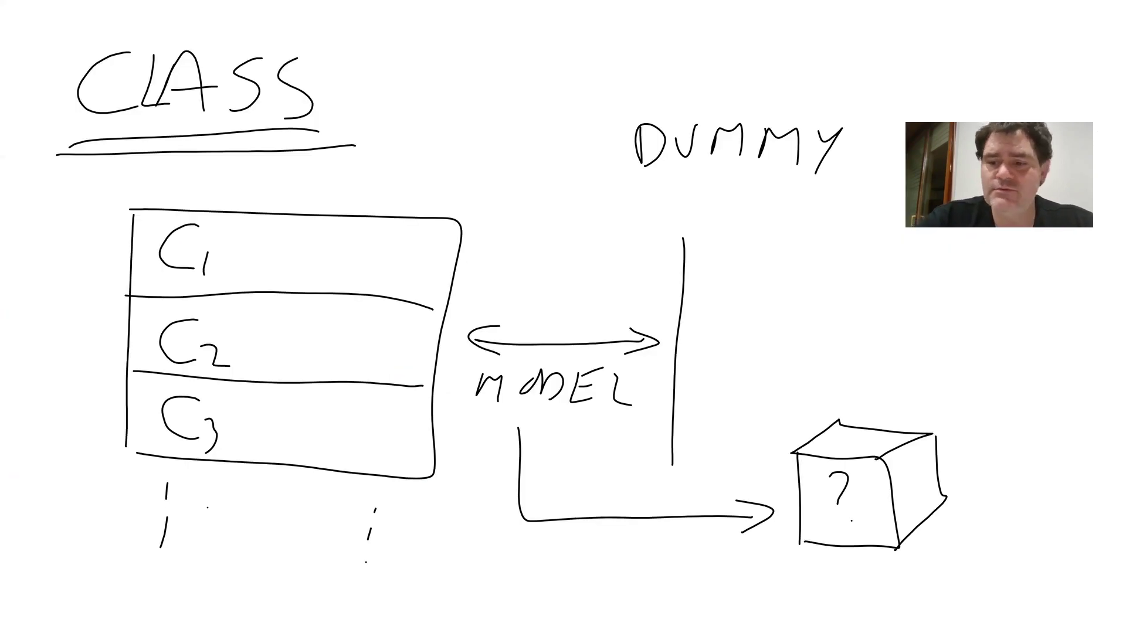
{"action": "key", "text": "e"}
{"action": "mouse_move", "coordinate": [159, 120]}
{"action": "left_mouse_down"}
{"action": "mouse_move", "coordinate": [157, 409]}
{"action": "mouse_move", "coordinate": [500, 134]}
{"action": "mouse_move", "coordinate": [556, 391]}
{"action": "mouse_move", "coordinate": [414, 473]}
{"action": "mouse_move", "coordinate": [158, 404]}
{"action": "mouse_move", "coordinate": [165, 382]}
{"action": "left_mouse_up"}
{"action": "mouse_move", "coordinate": [283, 502]}
{"action": "left_mouse_down"}
{"action": "mouse_move", "coordinate": [264, 530]}
{"action": "mouse_move", "coordinate": [281, 532]}
{"action": "left_mouse_up"}
{"action": "mouse_move", "coordinate": [326, 524]}
{"action": "left_mouse_down"}
{"action": "mouse_move", "coordinate": [311, 539]}
{"action": "mouse_move", "coordinate": [319, 541]}
{"action": "left_mouse_up"}
{"action": "mouse_move", "coordinate": [344, 550]}
{"action": "left_mouse_down"}
{"action": "mouse_move", "coordinate": [369, 540]}
{"action": "mouse_move", "coordinate": [395, 553]}
{"action": "left_mouse_up"}
{"action": "left_click_drag", "start_coordinate": [427, 515], "coordinate": [418, 544]}
{"action": "left_click_drag", "start_coordinate": [471, 525], "coordinate": [457, 556]}
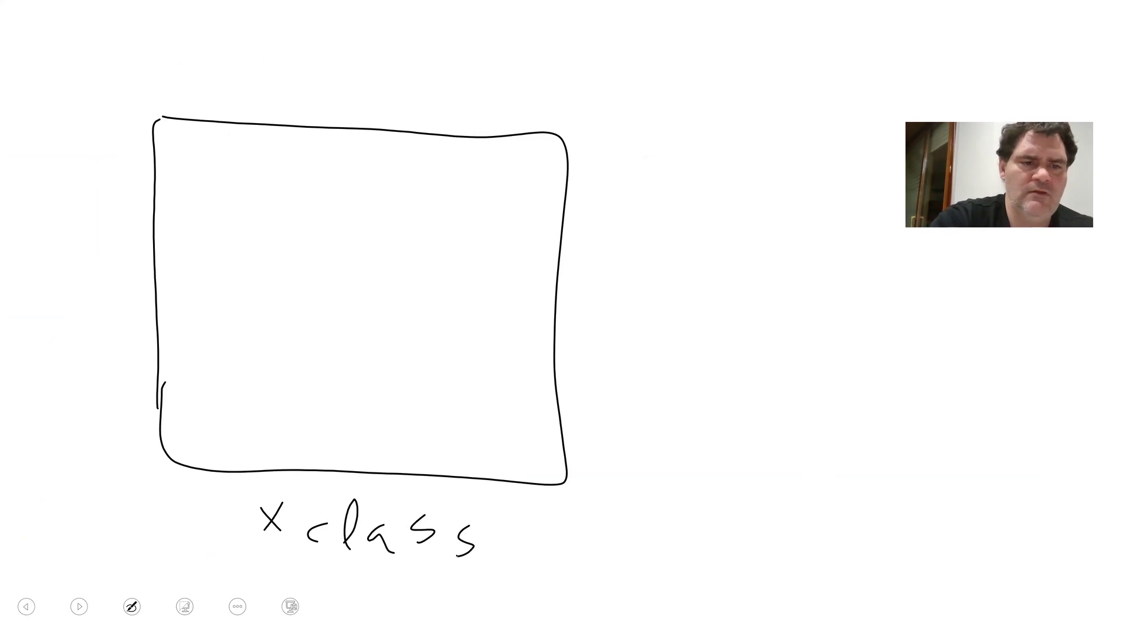
Write 789 beside the Xclass label and divide the box into four rows with horizontal lines
{"action": "left_click_drag", "start_coordinate": [86, 491], "coordinate": [88, 534]}
{"action": "mouse_move", "coordinate": [144, 499]}
{"action": "left_mouse_down"}
{"action": "mouse_move", "coordinate": [130, 531]}
{"action": "mouse_move", "coordinate": [142, 502]}
{"action": "mouse_move", "coordinate": [182, 550]}
{"action": "left_mouse_up"}
{"action": "left_click_drag", "start_coordinate": [185, 496], "coordinate": [183, 551]}
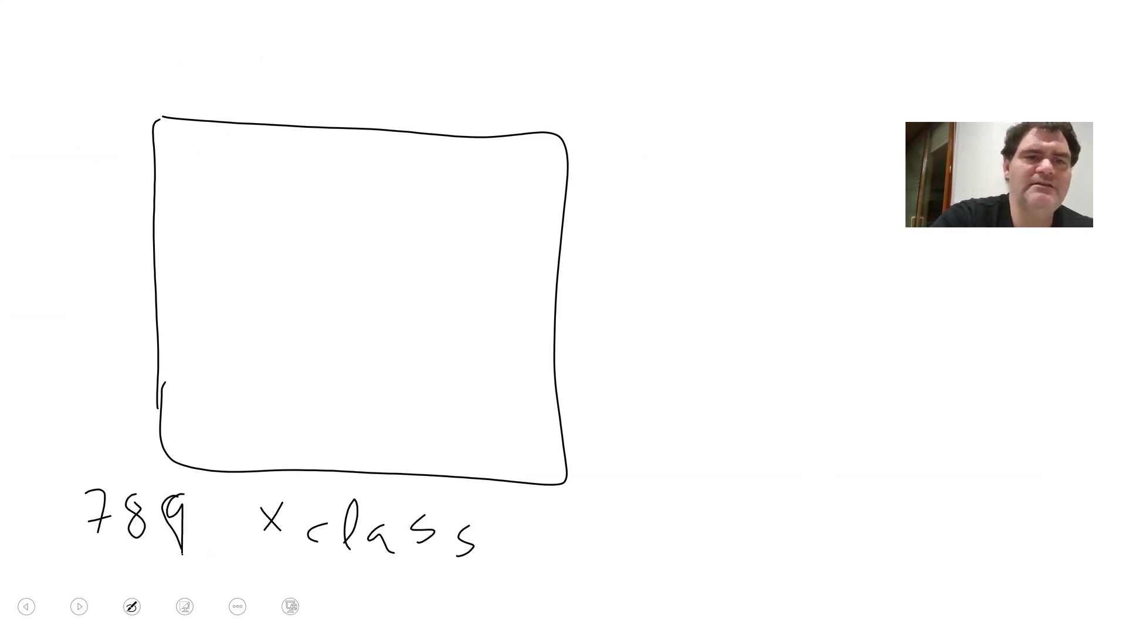
{"action": "left_click_drag", "start_coordinate": [166, 200], "coordinate": [541, 206]}
{"action": "left_click_drag", "start_coordinate": [164, 303], "coordinate": [526, 306]}
{"action": "left_click_drag", "start_coordinate": [173, 380], "coordinate": [532, 377]}
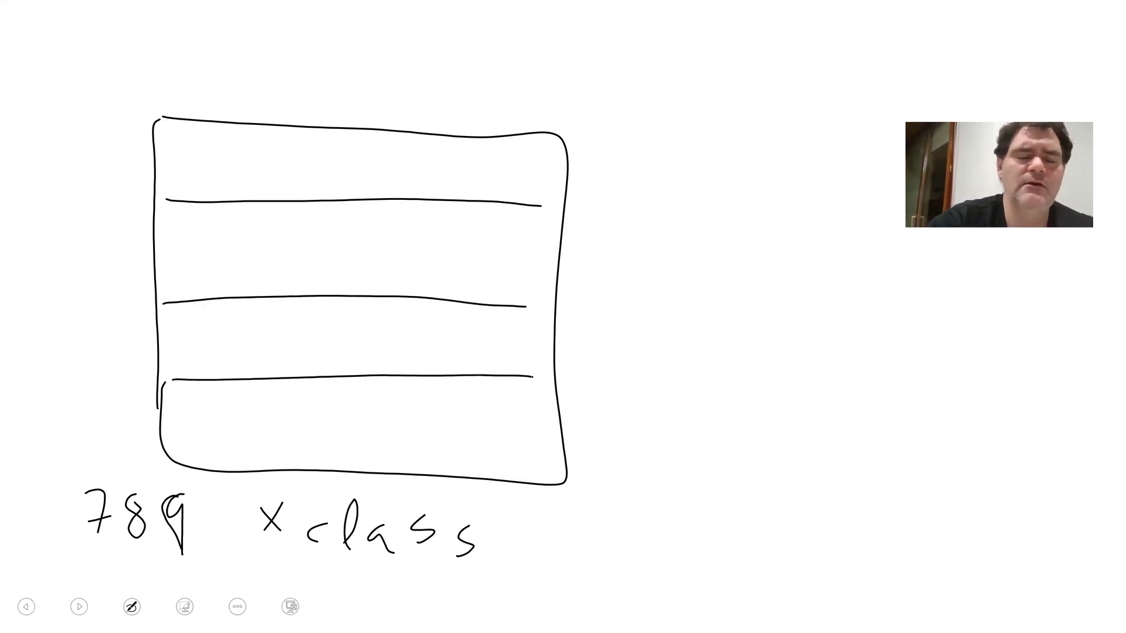
Label the four rows of the Xclass box CA, CB, CC and CD
{"action": "mouse_move", "coordinate": [204, 138]}
{"action": "left_mouse_down"}
{"action": "mouse_move", "coordinate": [170, 169]}
{"action": "mouse_move", "coordinate": [205, 173]}
{"action": "left_mouse_up"}
{"action": "mouse_move", "coordinate": [223, 149]}
{"action": "left_mouse_down"}
{"action": "mouse_move", "coordinate": [210, 184]}
{"action": "mouse_move", "coordinate": [240, 182]}
{"action": "left_mouse_up"}
{"action": "left_click_drag", "start_coordinate": [215, 175], "coordinate": [241, 171]}
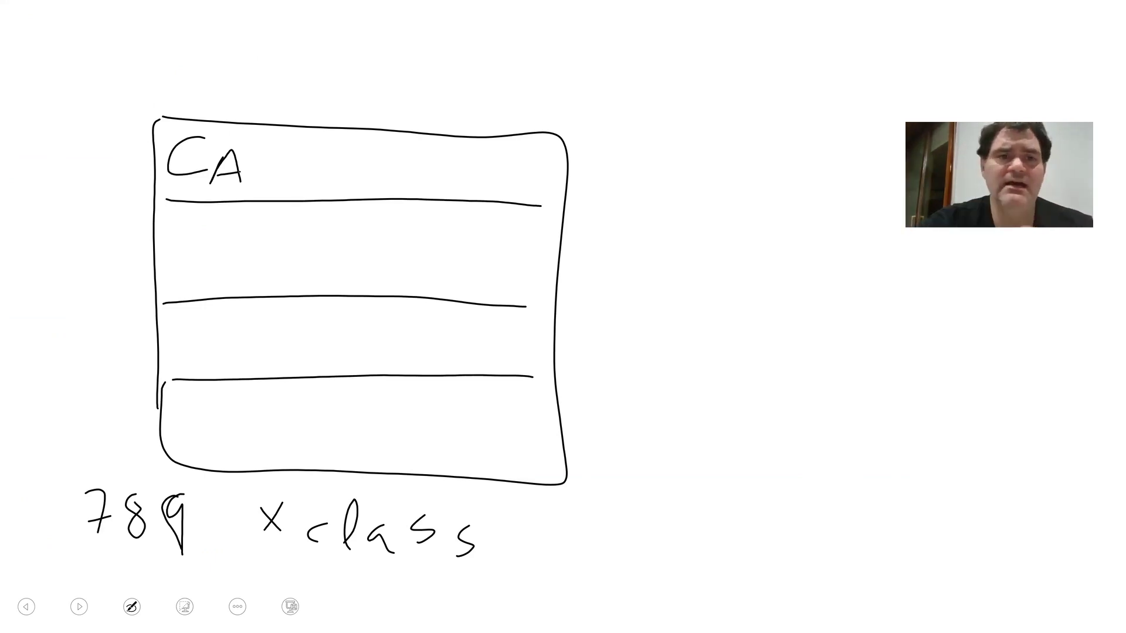
{"action": "left_click_drag", "start_coordinate": [215, 223], "coordinate": [208, 268]}
{"action": "mouse_move", "coordinate": [226, 241]}
{"action": "left_mouse_down"}
{"action": "mouse_move", "coordinate": [228, 287]}
{"action": "mouse_move", "coordinate": [201, 320]}
{"action": "mouse_move", "coordinate": [205, 356]}
{"action": "left_mouse_up"}
{"action": "mouse_move", "coordinate": [256, 346]}
{"action": "left_mouse_down"}
{"action": "mouse_move", "coordinate": [233, 358]}
{"action": "mouse_move", "coordinate": [253, 365]}
{"action": "left_mouse_up"}
{"action": "mouse_move", "coordinate": [229, 402]}
{"action": "left_mouse_down"}
{"action": "mouse_move", "coordinate": [222, 440]}
{"action": "mouse_move", "coordinate": [245, 456]}
{"action": "left_mouse_up"}
{"action": "mouse_move", "coordinate": [245, 424]}
{"action": "left_mouse_down"}
{"action": "mouse_move", "coordinate": [258, 427]}
{"action": "mouse_move", "coordinate": [245, 458]}
{"action": "left_mouse_up"}
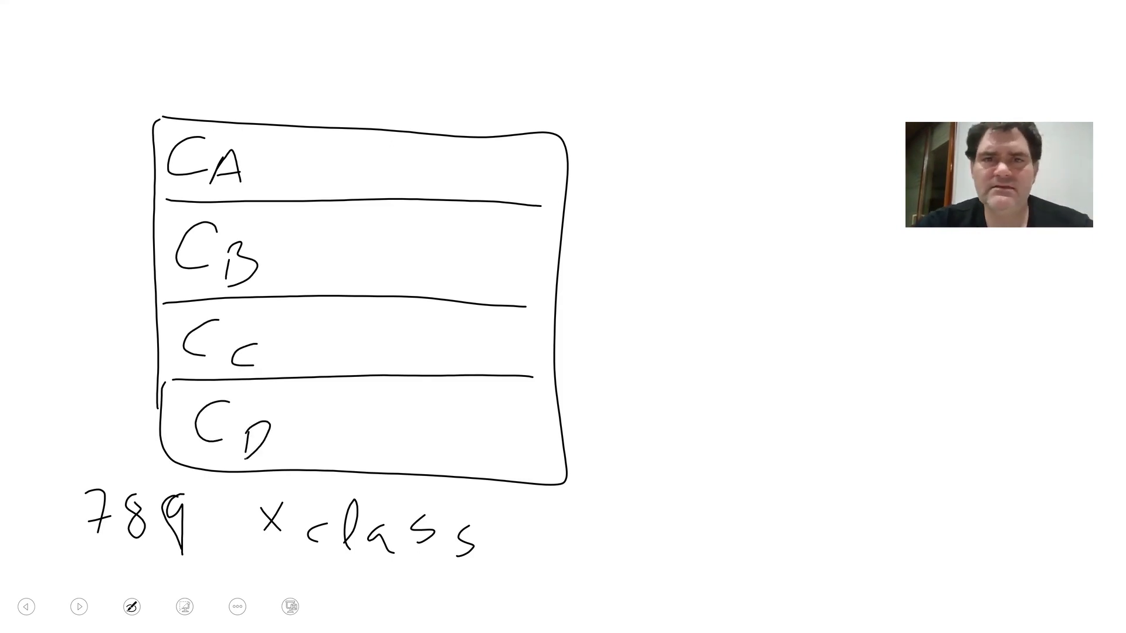
Mark the CA row with a vertical bar, check Ynumclass in MATLAB and write 146 beside the bar
{"action": "left_click_drag", "start_coordinate": [590, 137], "coordinate": [592, 210]}
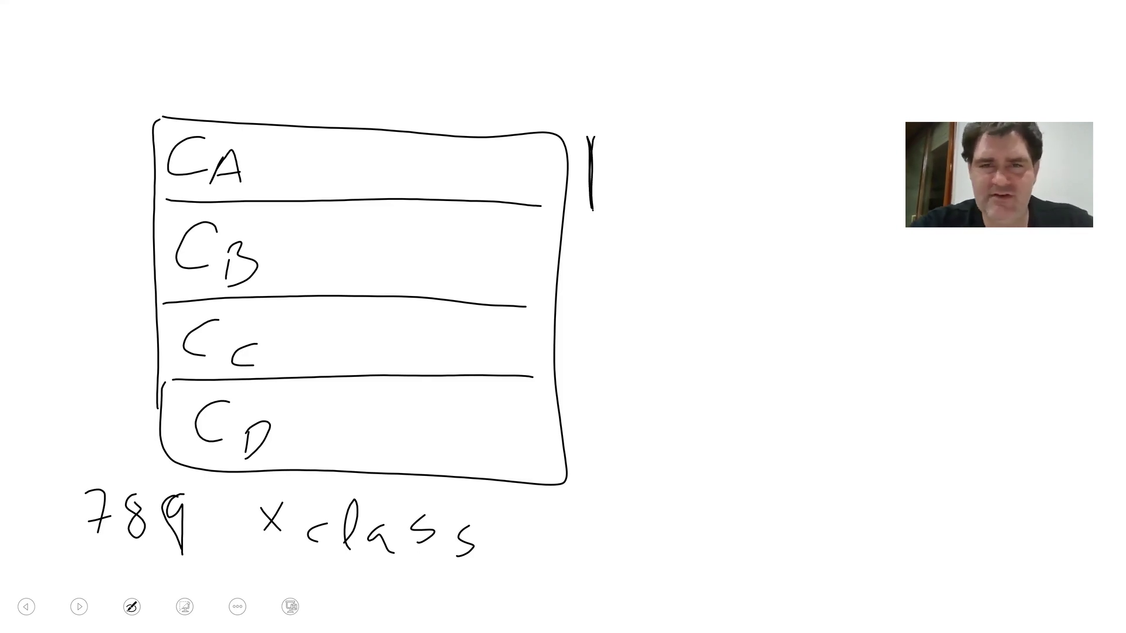
{"action": "key", "text": "alt+Tab"}
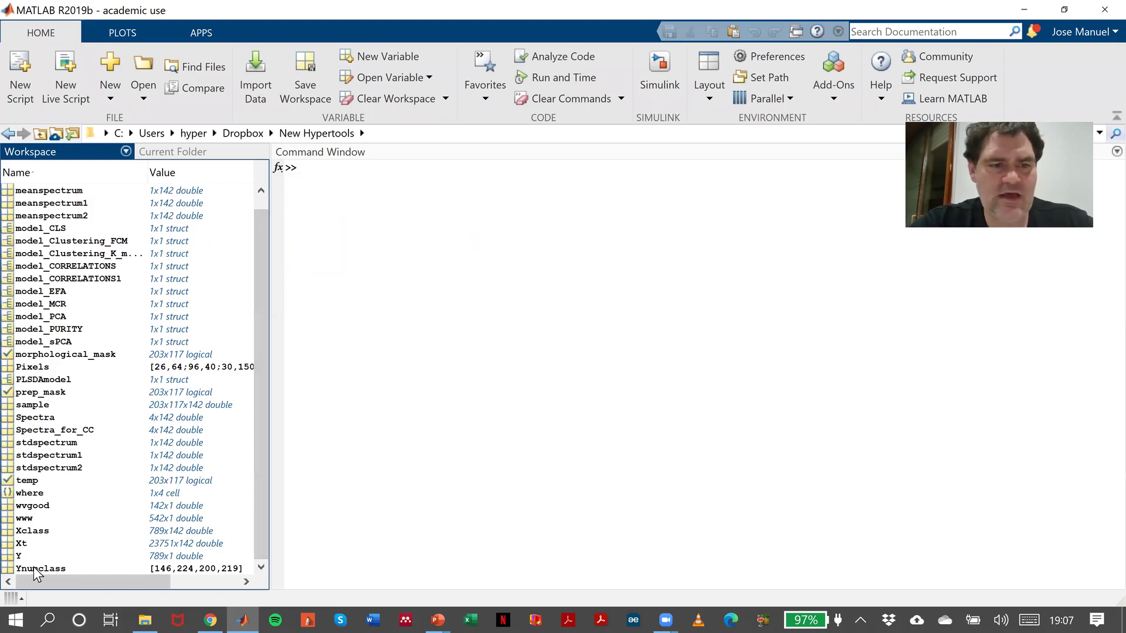
{"action": "key", "text": "alt+Tab"}
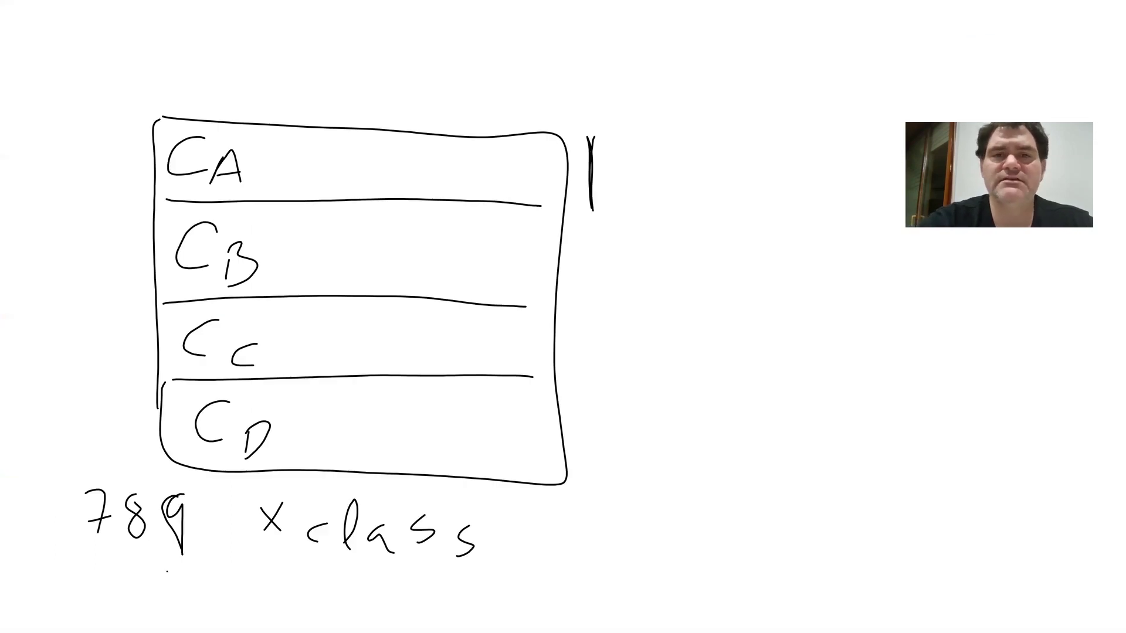
{"action": "mouse_move", "coordinate": [617, 156]}
{"action": "left_mouse_down"}
{"action": "mouse_move", "coordinate": [613, 178]}
{"action": "mouse_move", "coordinate": [645, 168]}
{"action": "left_mouse_up"}
{"action": "left_click_drag", "start_coordinate": [643, 160], "coordinate": [643, 184]}
{"action": "left_click_drag", "start_coordinate": [690, 156], "coordinate": [668, 174]}
Check Ynumclass in MATLAB again, mark the CB row with a bar and 224, and add continuation dots beside the remaining rows
{"action": "key", "text": "alt+Tab"}
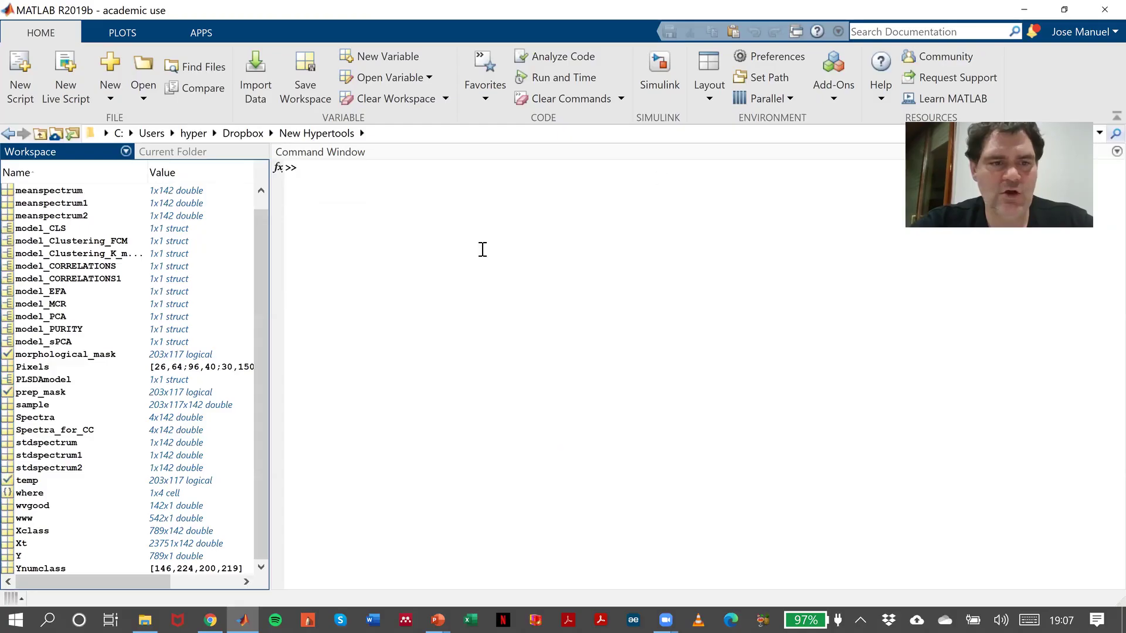
{"action": "key", "text": "alt+Tab"}
{"action": "left_click_drag", "start_coordinate": [595, 210], "coordinate": [588, 290]}
{"action": "mouse_move", "coordinate": [614, 233]}
{"action": "left_mouse_down"}
{"action": "mouse_move", "coordinate": [616, 259]}
{"action": "mouse_move", "coordinate": [635, 261]}
{"action": "left_mouse_up"}
{"action": "mouse_move", "coordinate": [642, 233]}
{"action": "left_mouse_down"}
{"action": "mouse_move", "coordinate": [643, 258]}
{"action": "mouse_move", "coordinate": [655, 259]}
{"action": "left_mouse_up"}
{"action": "left_click_drag", "start_coordinate": [686, 236], "coordinate": [698, 249]}
{"action": "left_click", "coordinate": [626, 363]}
{"action": "left_click", "coordinate": [628, 391]}
{"action": "left_click_drag", "start_coordinate": [631, 420], "coordinate": [632, 432]}
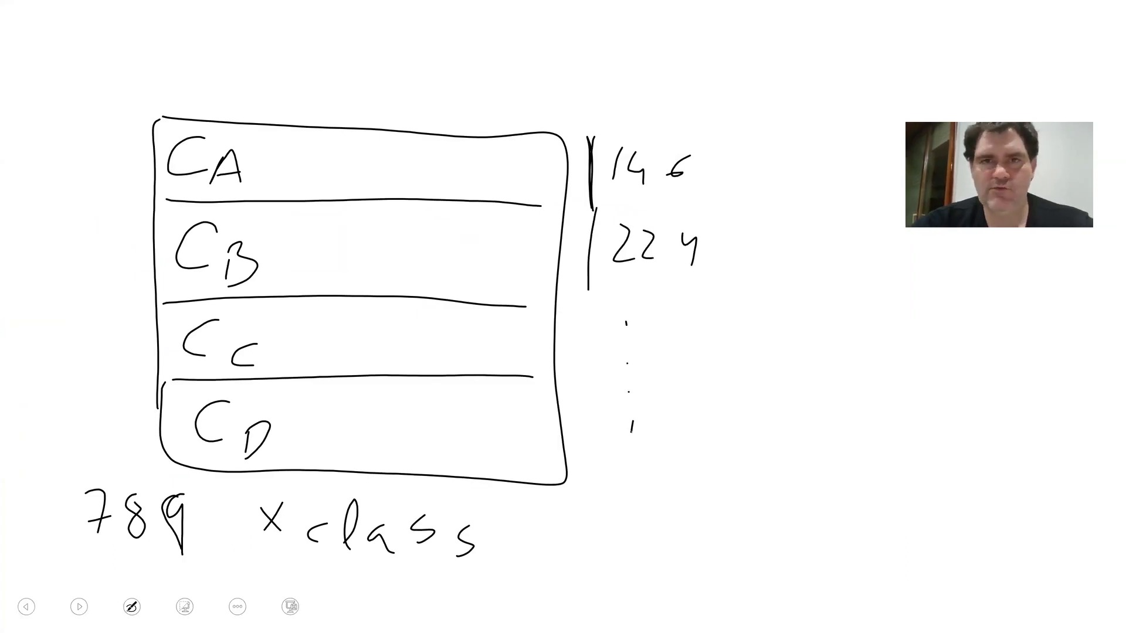
Switch to MATLAB, launch HYPER-Tools with the command hypertools3 and maximize its window
{"action": "key", "text": "alt+Tab"}
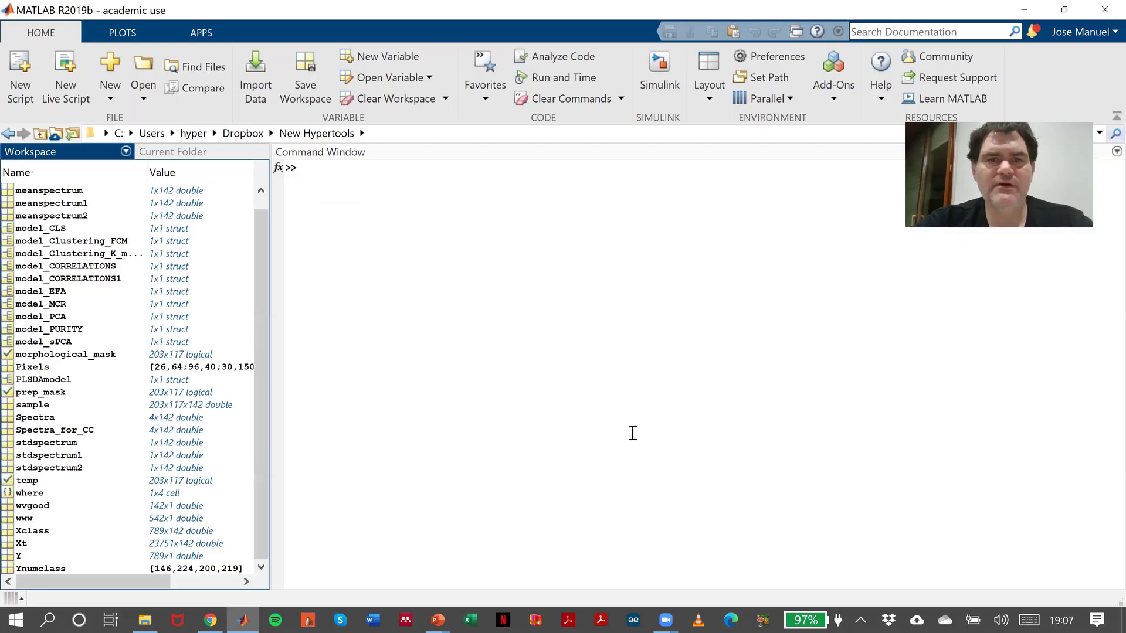
{"action": "left_click", "coordinate": [456, 248]}
{"action": "type", "text": "hypertools"}
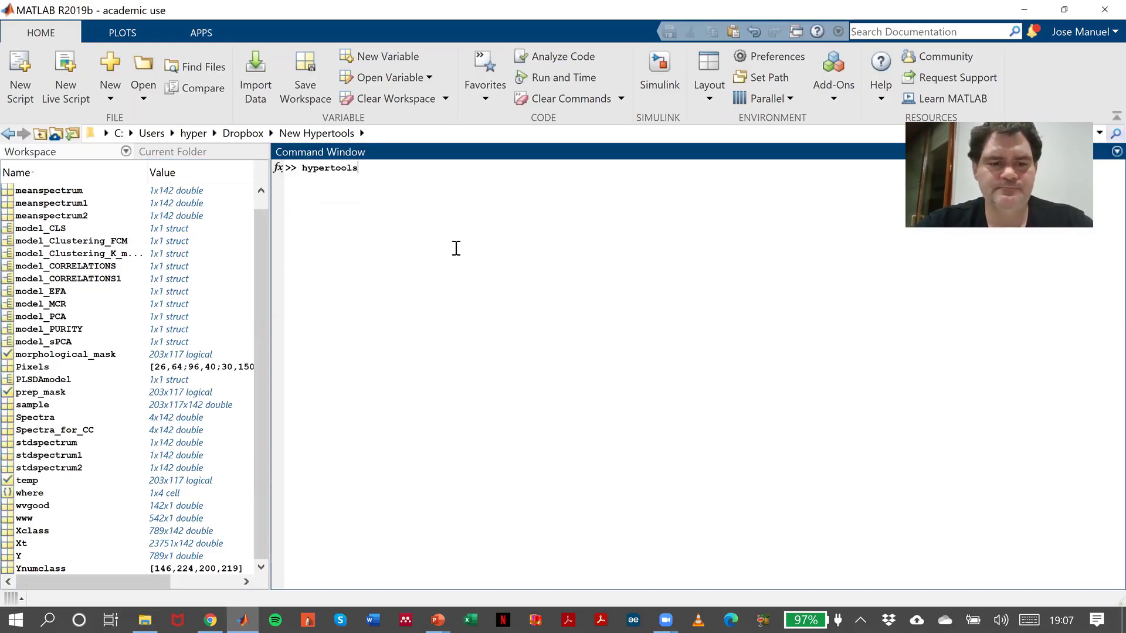
{"action": "key", "text": "Return"}
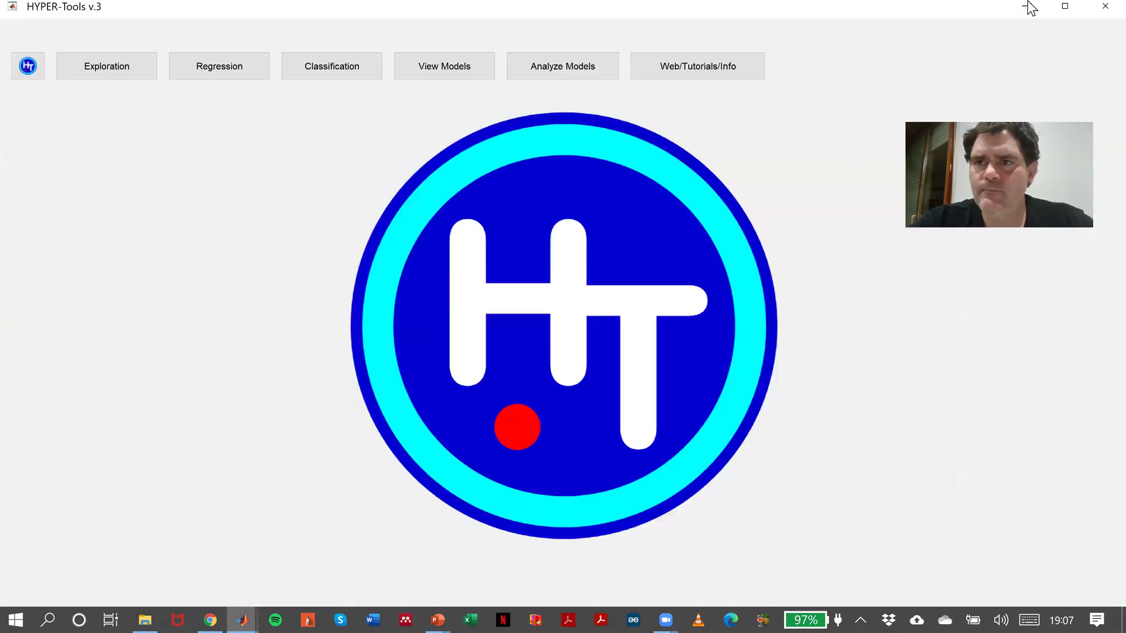
{"action": "left_click", "coordinate": [1073, 7]}
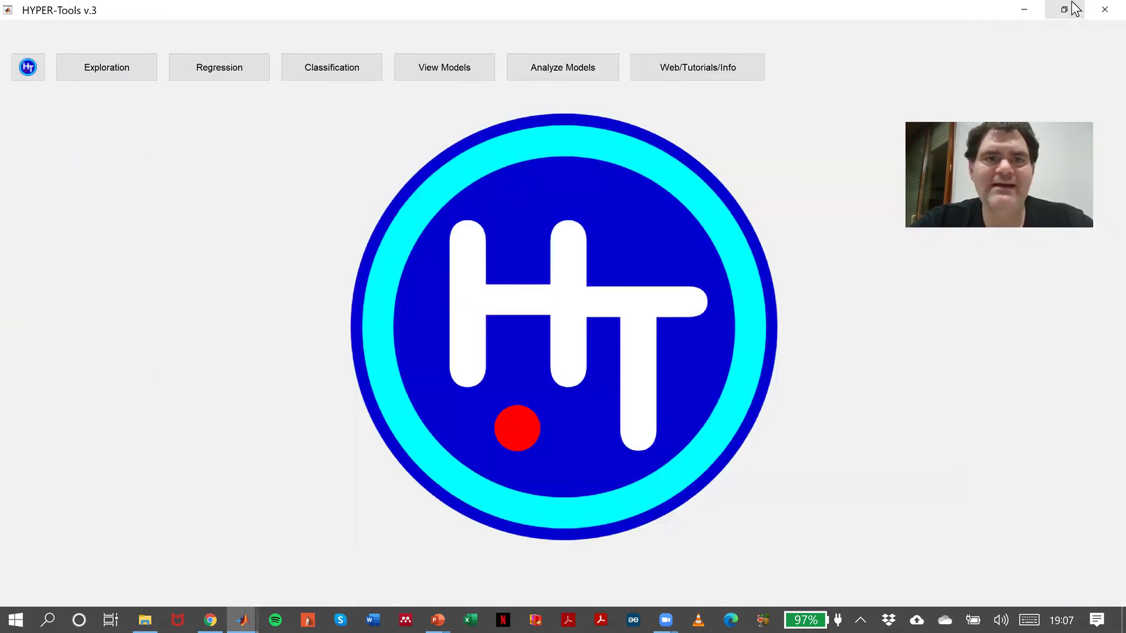
Open the classification section, choose X from the workspace as input and load Xclass as X
{"action": "left_click", "coordinate": [326, 76]}
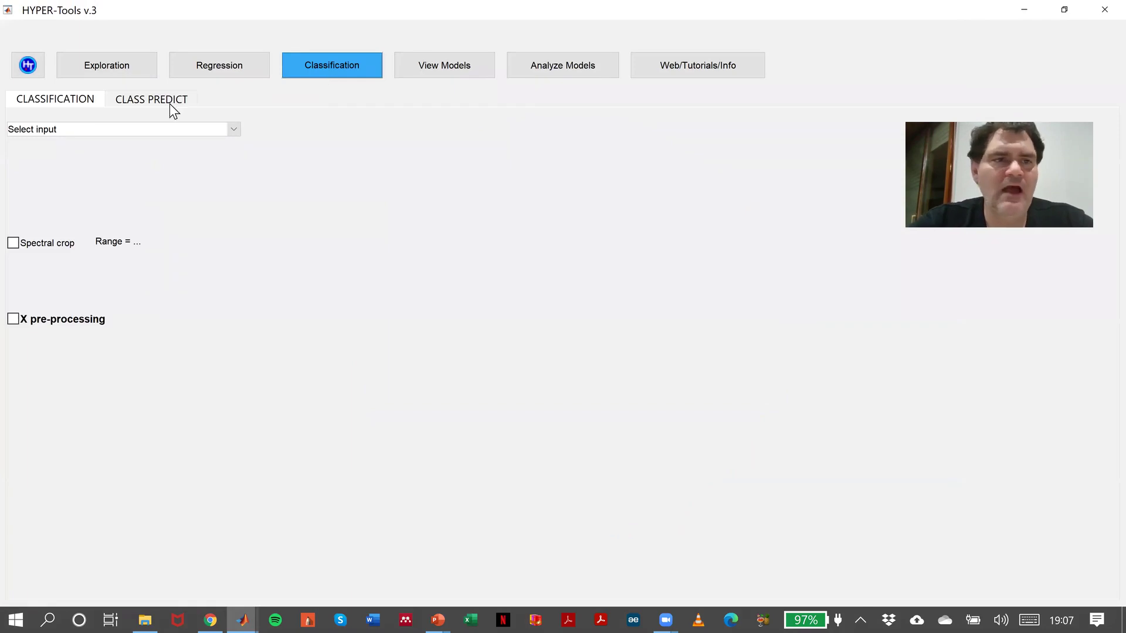
{"action": "left_click", "coordinate": [114, 130]}
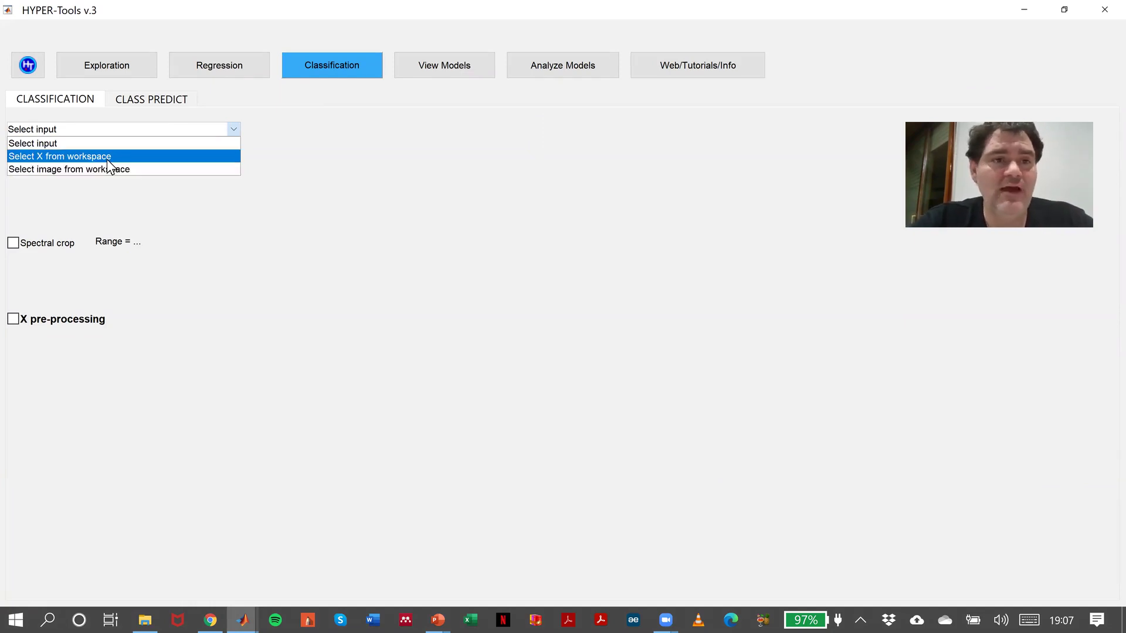
{"action": "left_click", "coordinate": [108, 157]}
{"action": "left_click", "coordinate": [174, 157]}
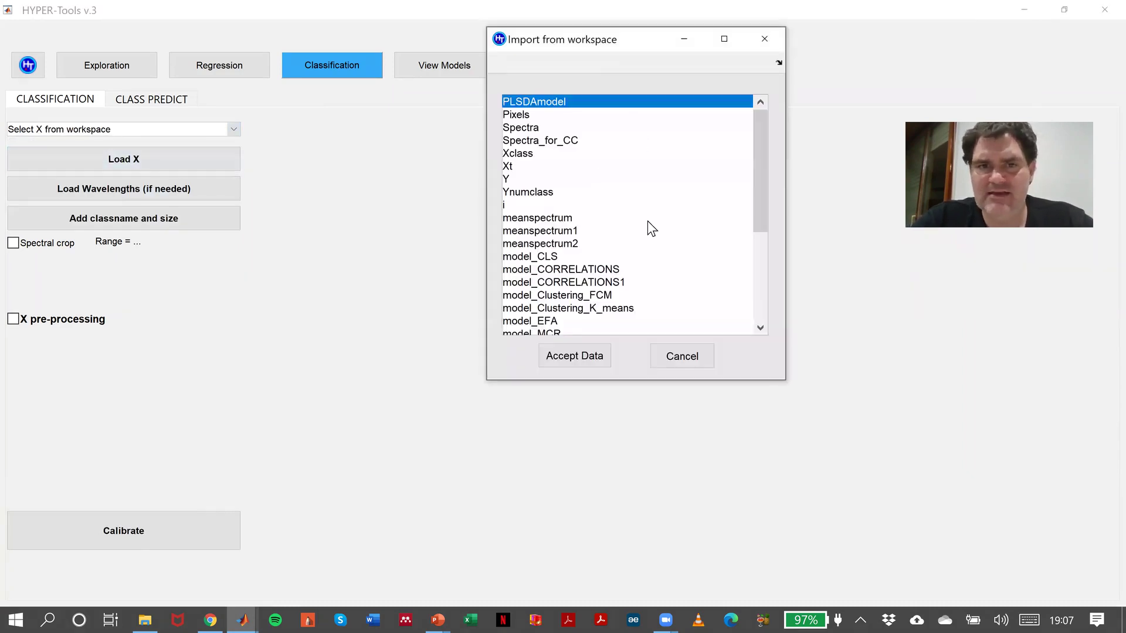
{"action": "left_click", "coordinate": [530, 157]}
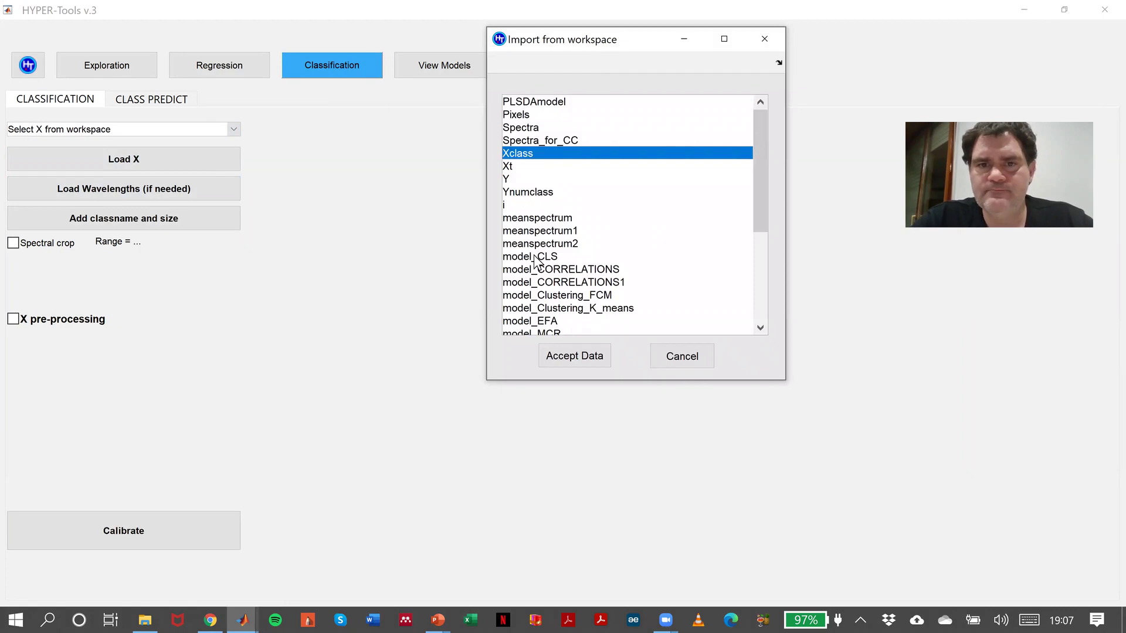
{"action": "left_click", "coordinate": [588, 357]}
Load the wavelengths from the workspace variable wvgood
{"action": "left_click", "coordinate": [229, 192]}
{"action": "left_click_drag", "start_coordinate": [760, 165], "coordinate": [765, 268]}
{"action": "left_click", "coordinate": [535, 317]}
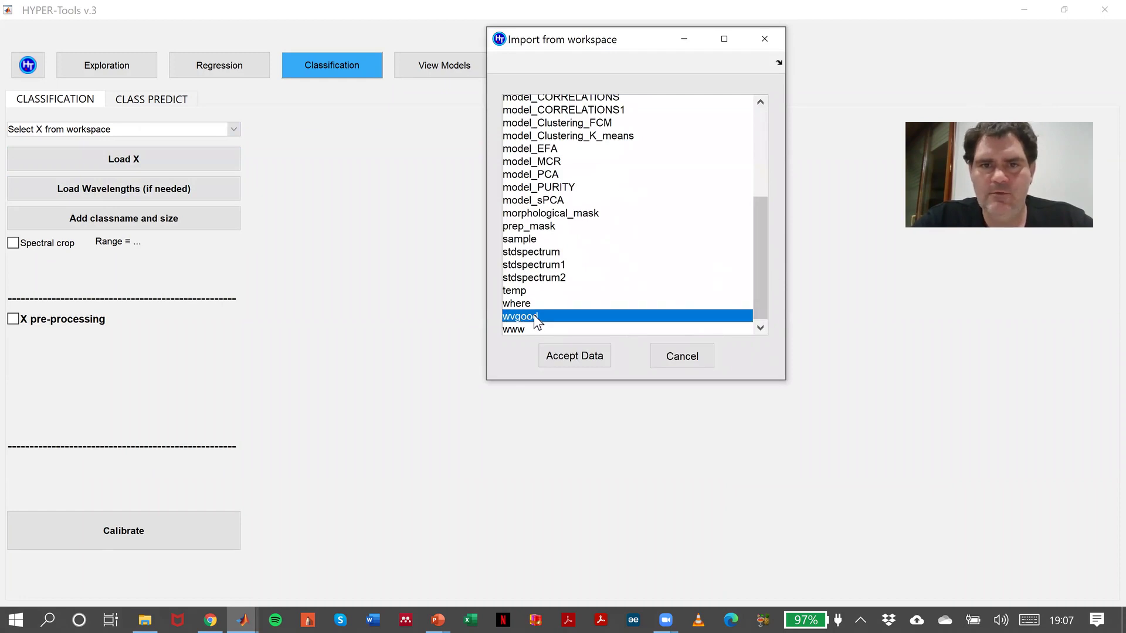
{"action": "left_click", "coordinate": [572, 354]}
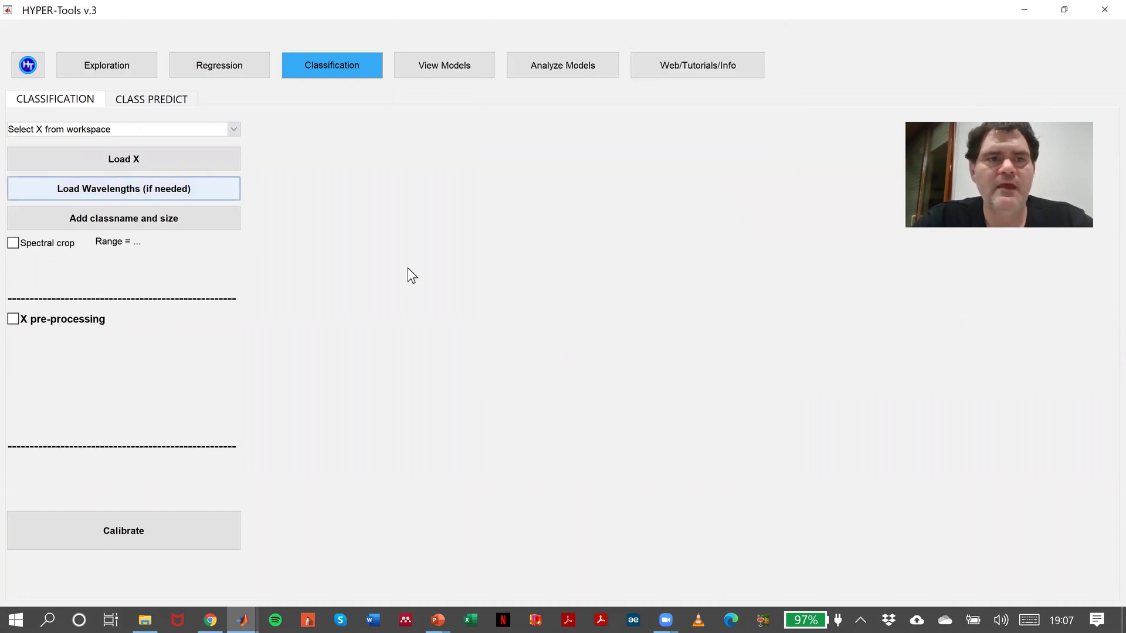
Open the class name and size settings and apply 4 classes, keeping the dialog clear of the MATLAB workspace values
{"action": "left_click", "coordinate": [184, 219]}
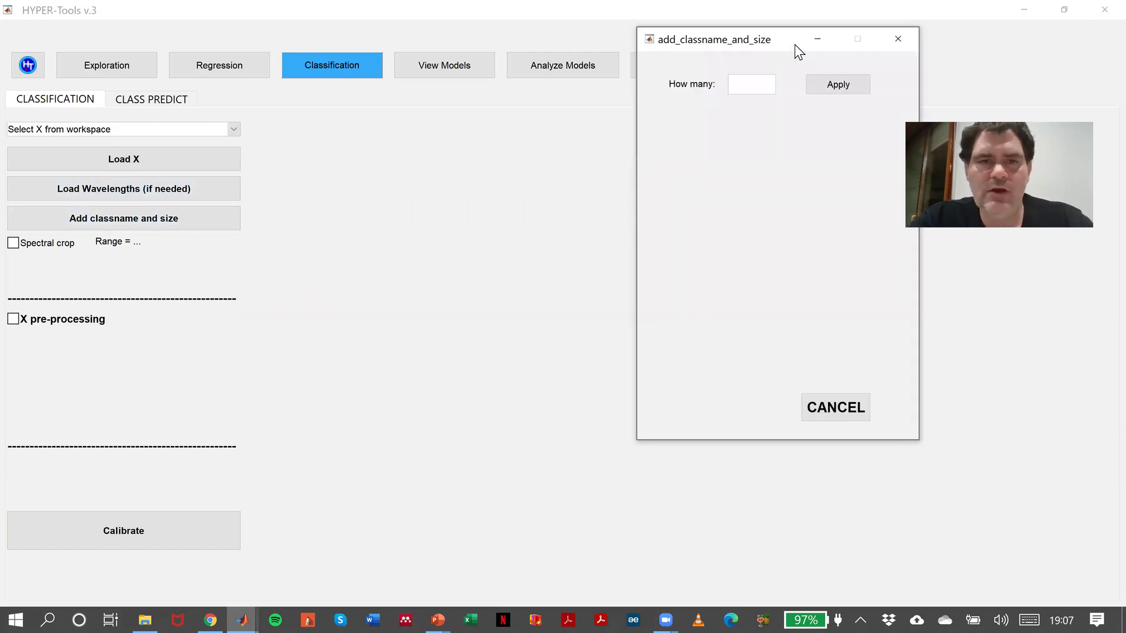
{"action": "key", "text": "alt+Tab"}
{"action": "key", "text": "alt+Tab"}
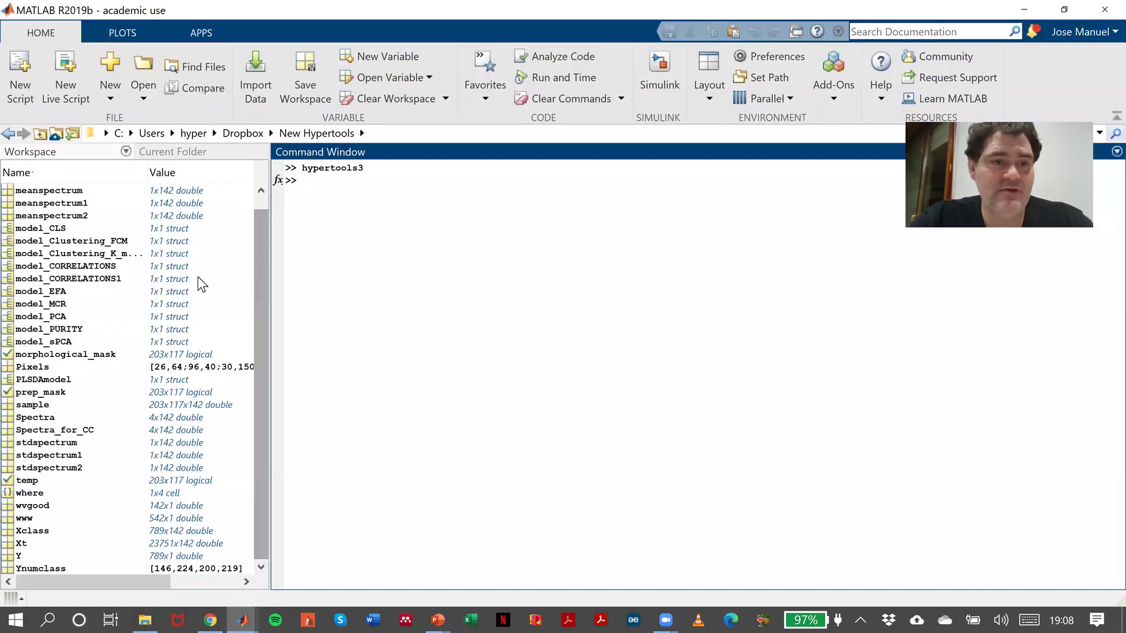
{"action": "key", "text": "alt+Tab"}
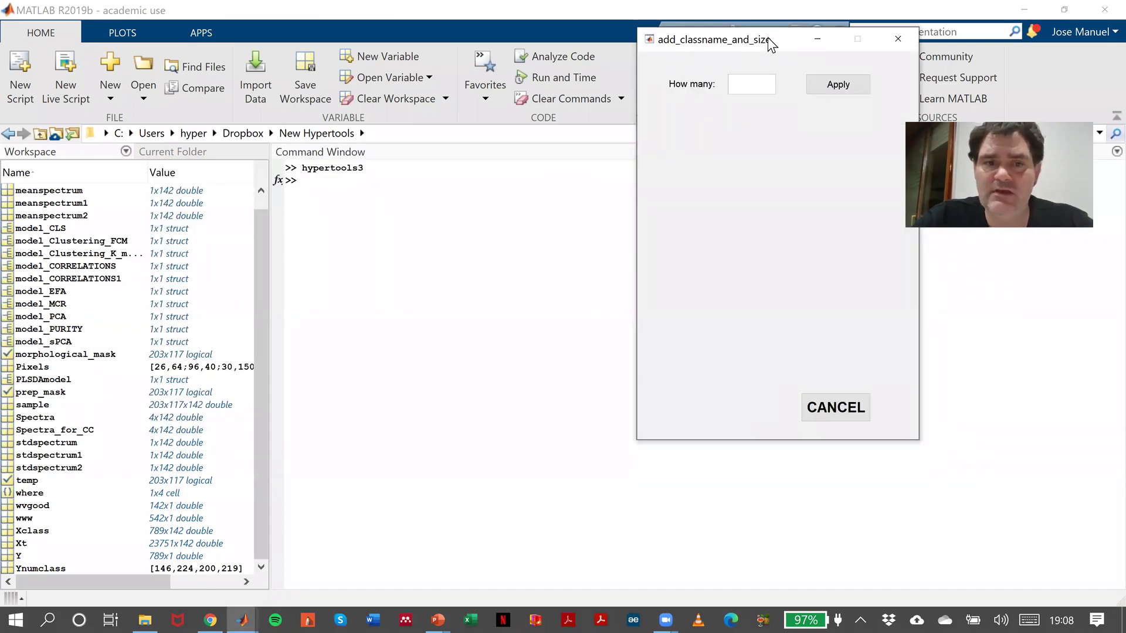
{"action": "left_click_drag", "start_coordinate": [753, 48], "coordinate": [652, 122]}
{"action": "left_click", "coordinate": [653, 160]}
{"action": "type", "text": "4"}
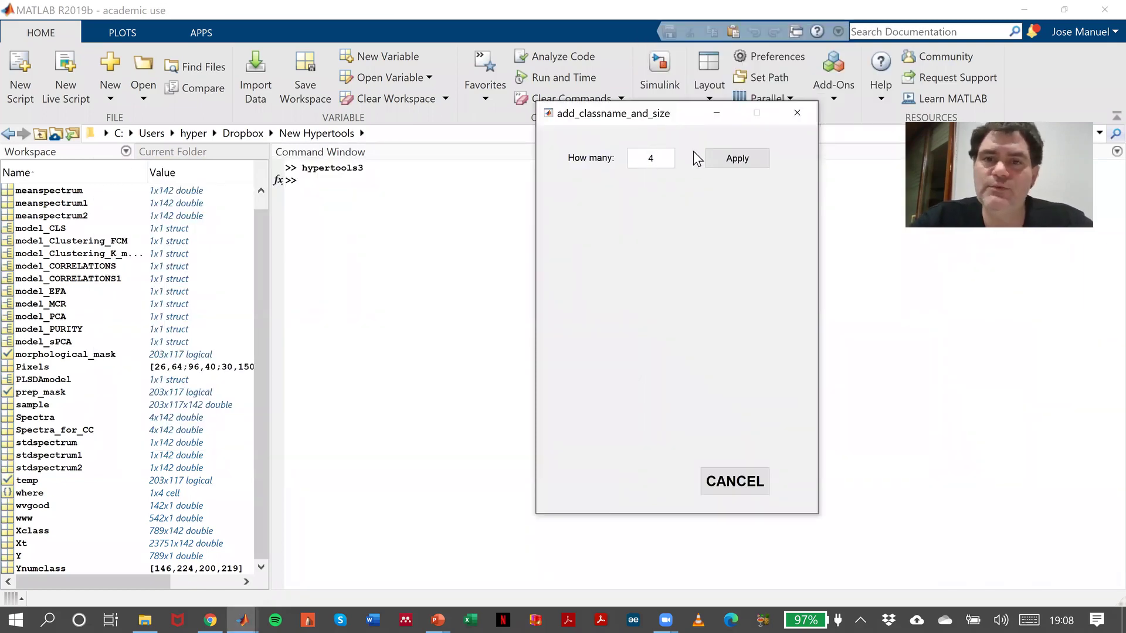
{"action": "left_click", "coordinate": [734, 164]}
Define class 1 with the name A and size 146
{"action": "left_click", "coordinate": [702, 246]}
{"action": "type", "text": "A"}
{"action": "left_click", "coordinate": [716, 284]}
{"action": "type", "text": "146"}
{"action": "left_click", "coordinate": [693, 333]}
Define class 2 with the name B and size 224
{"action": "left_click", "coordinate": [722, 207]}
{"action": "left_click", "coordinate": [703, 229]}
{"action": "left_click", "coordinate": [708, 246]}
{"action": "type", "text": "B"}
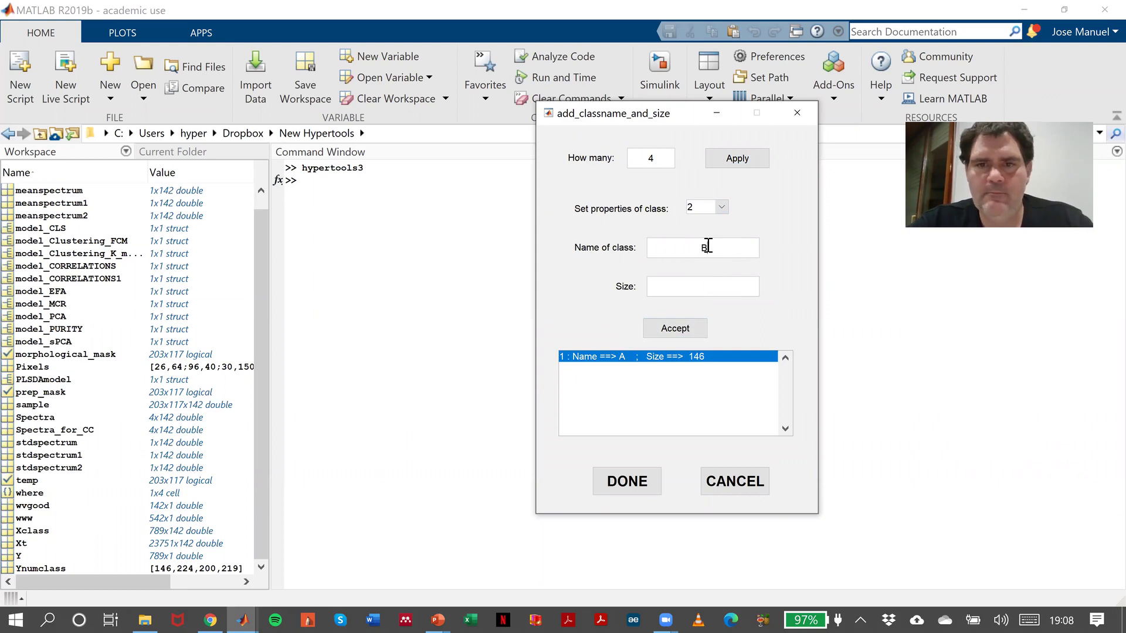
{"action": "left_click", "coordinate": [715, 287]}
{"action": "type", "text": "224"}
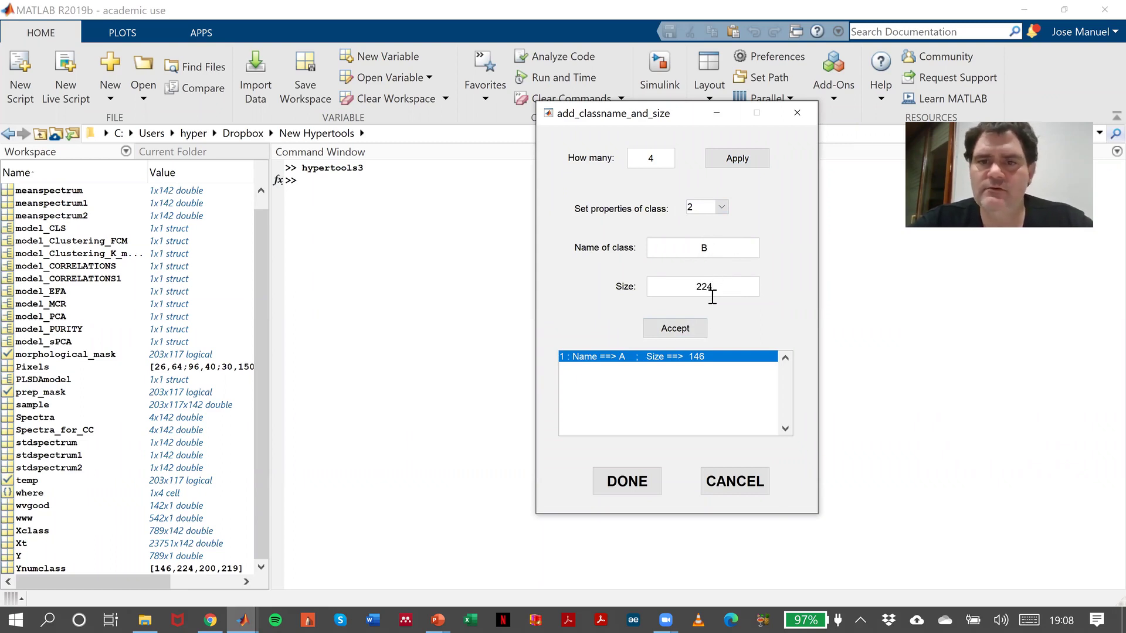
{"action": "left_click", "coordinate": [695, 333]}
Define class 3 with the name C and size 200
{"action": "left_click", "coordinate": [721, 207]}
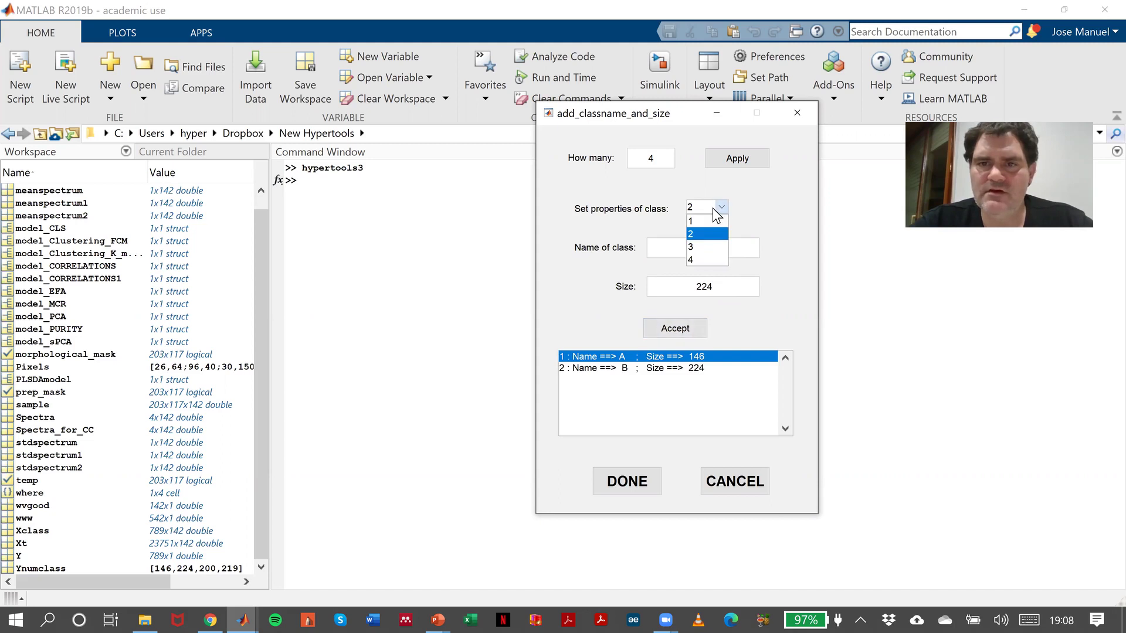
{"action": "left_click", "coordinate": [709, 246]}
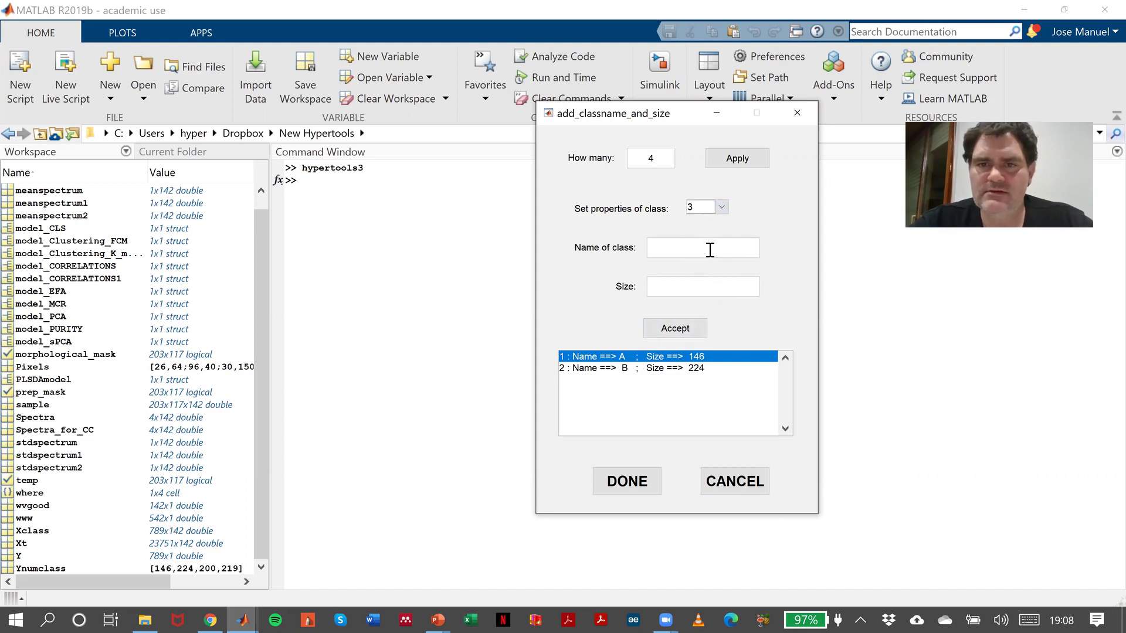
{"action": "type", "text": "C"}
{"action": "left_click", "coordinate": [707, 291]}
{"action": "type", "text": "200"}
{"action": "left_click", "coordinate": [658, 329]}
Define class 4 with the name D and size 219, and finish the class name and size settings
{"action": "left_click", "coordinate": [721, 207]}
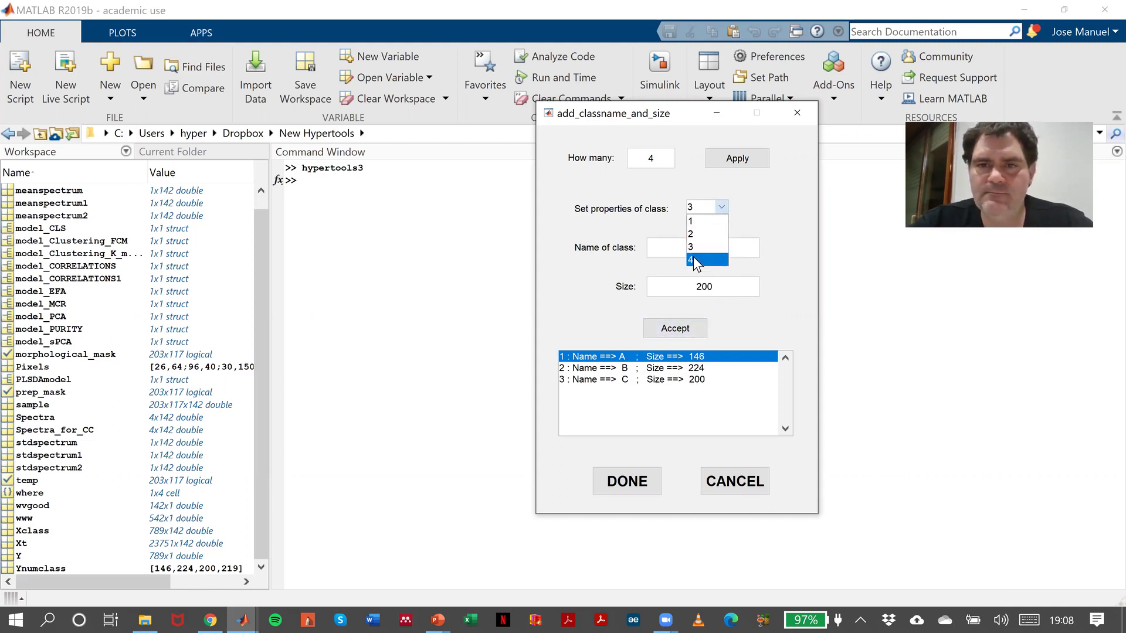
{"action": "left_click", "coordinate": [694, 260]}
{"action": "left_click", "coordinate": [716, 248]}
{"action": "type", "text": "D"}
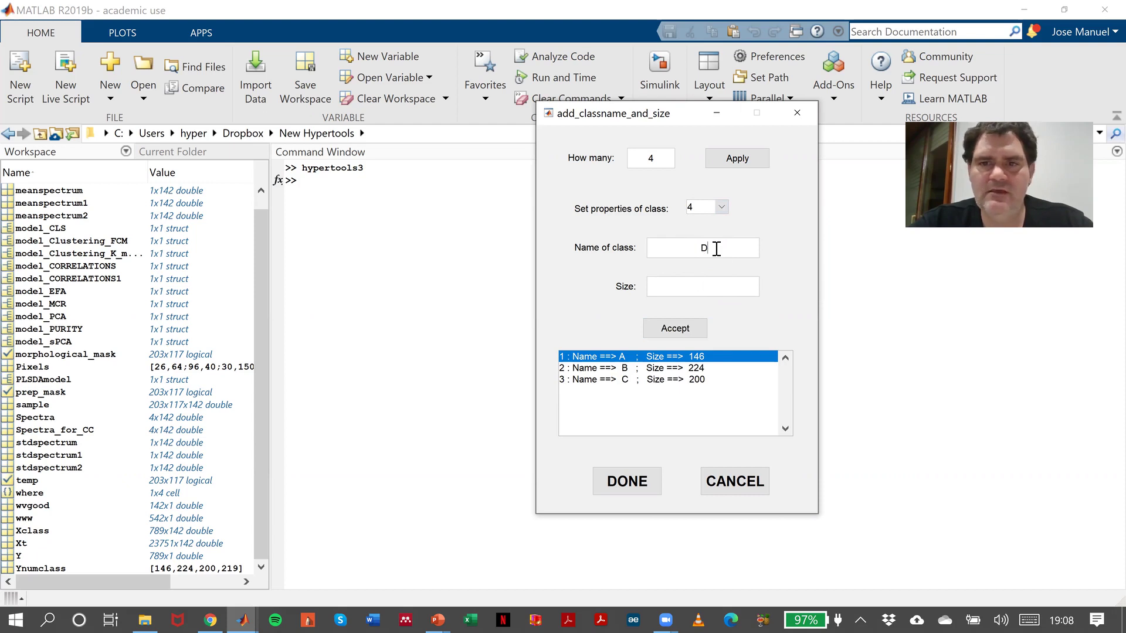
{"action": "left_click", "coordinate": [708, 284]}
{"action": "type", "text": "219"}
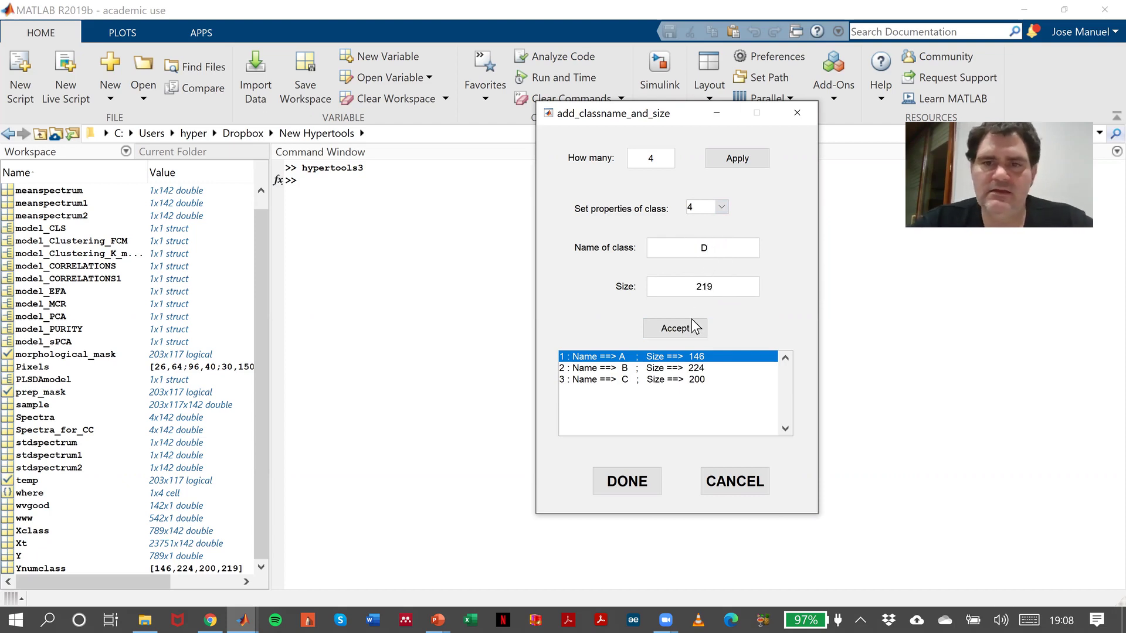
{"action": "left_click", "coordinate": [692, 332]}
{"action": "left_click", "coordinate": [626, 481]}
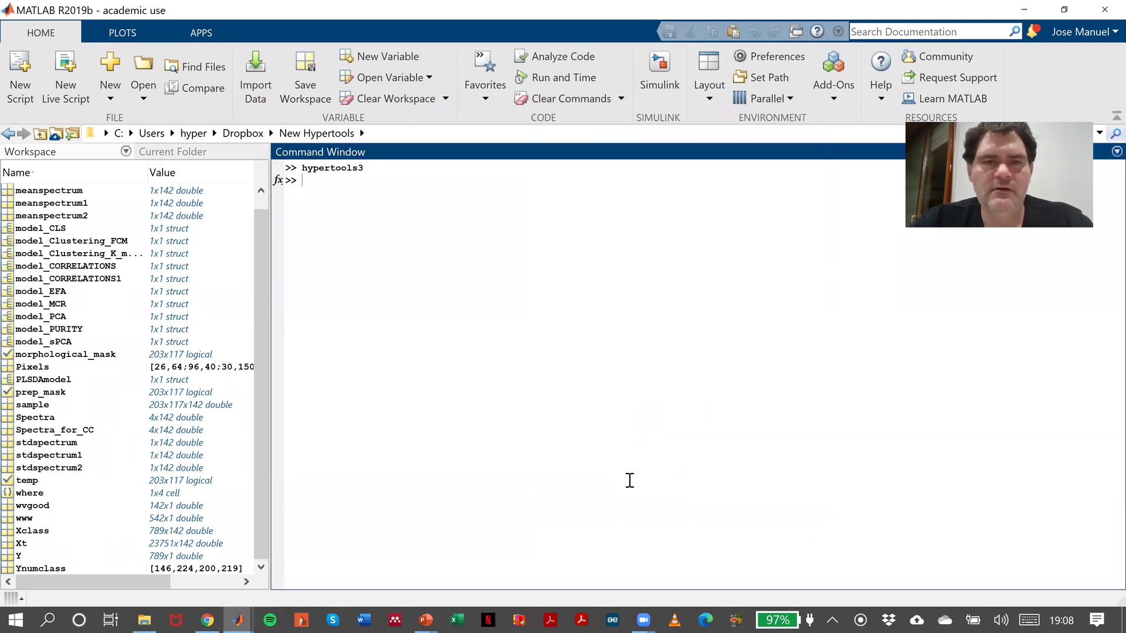
Switch back to HYPER-Tools, enable X pre-processing and add Savitzky-Golay smoothing with window 7 and polynomial degree 2
{"action": "key", "text": "alt+Tab"}
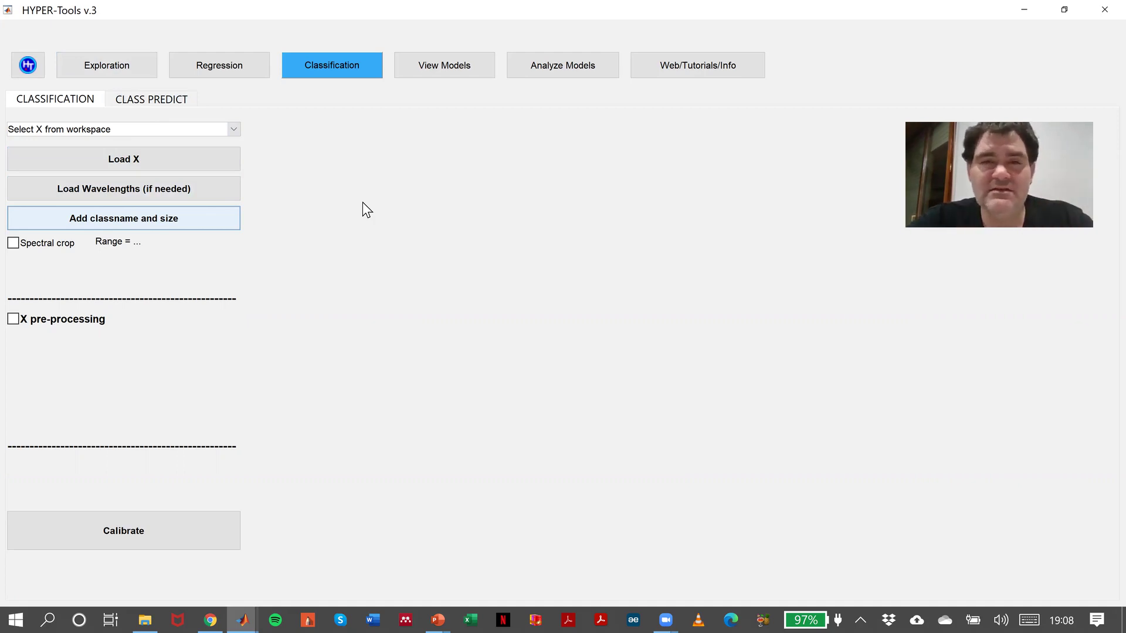
{"action": "left_click", "coordinate": [13, 318]}
{"action": "left_click", "coordinate": [99, 344]}
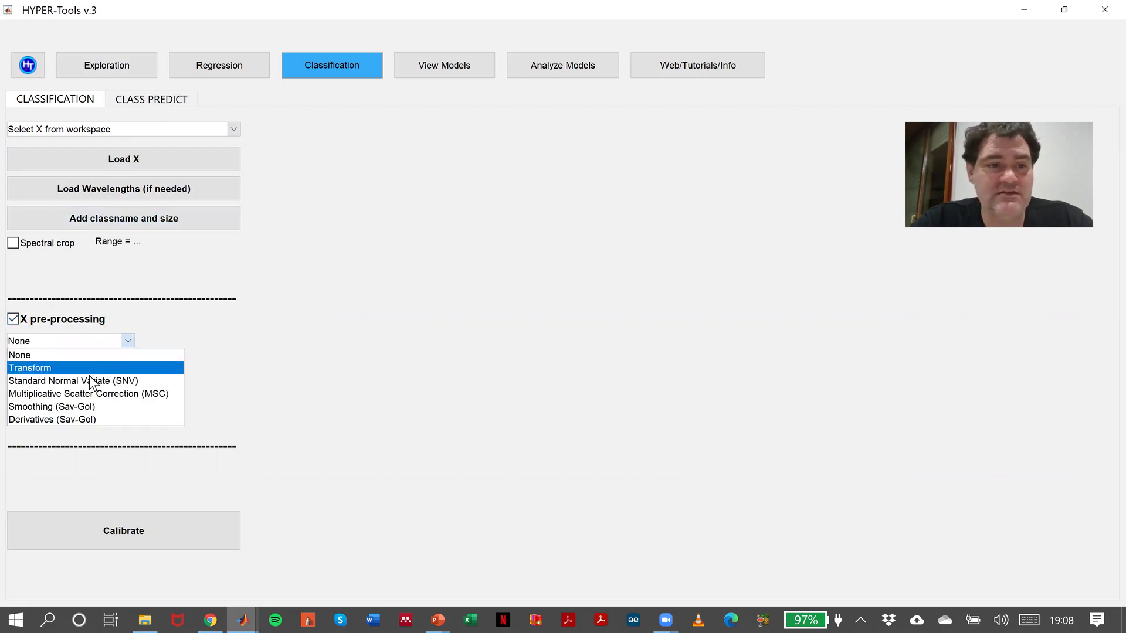
{"action": "left_click", "coordinate": [82, 406]}
{"action": "type", "text": "7"}
{"action": "left_click", "coordinate": [561, 269]}
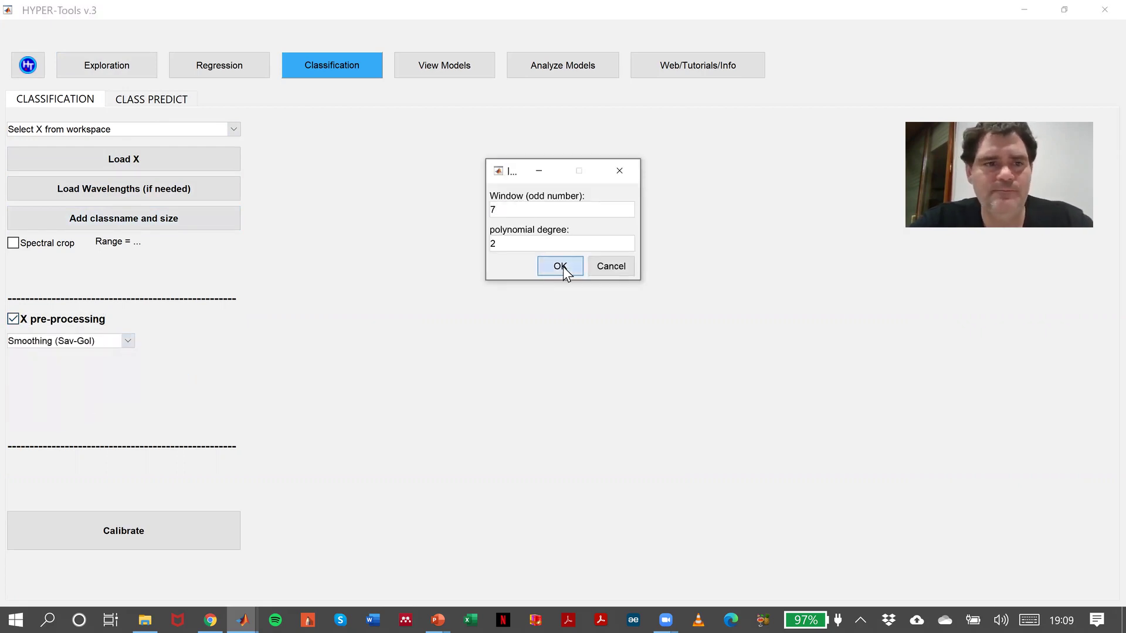
{"action": "left_click", "coordinate": [172, 348]}
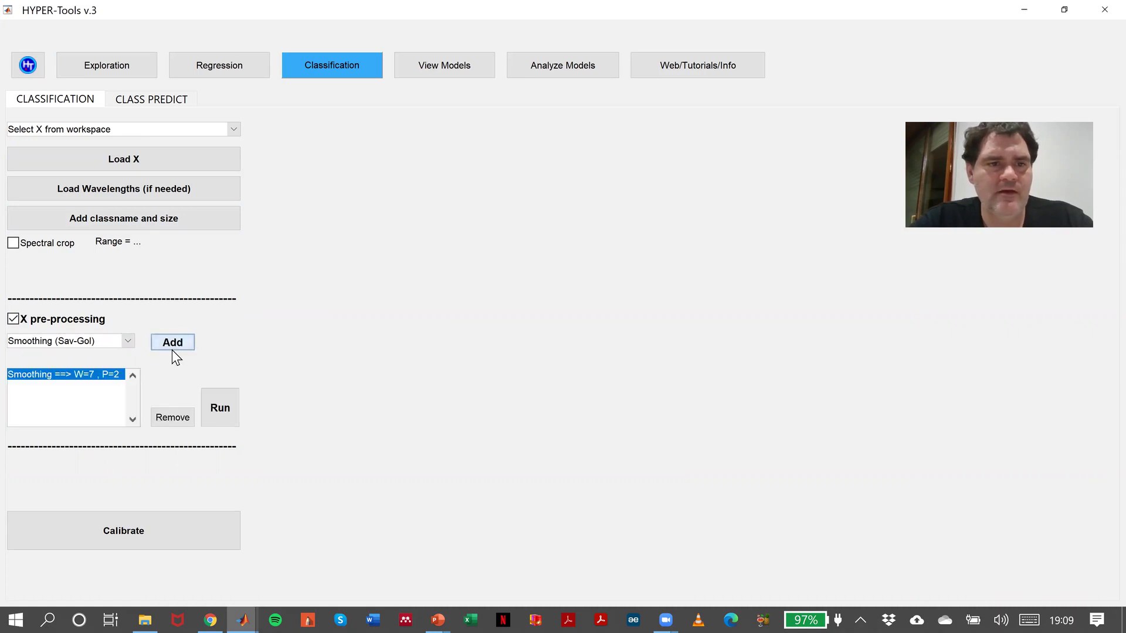
Add Standard Normal Variate (SNV) after the smoothing and run the pre-processing on the spectra
{"action": "left_click", "coordinate": [127, 341]}
{"action": "left_click", "coordinate": [93, 379]}
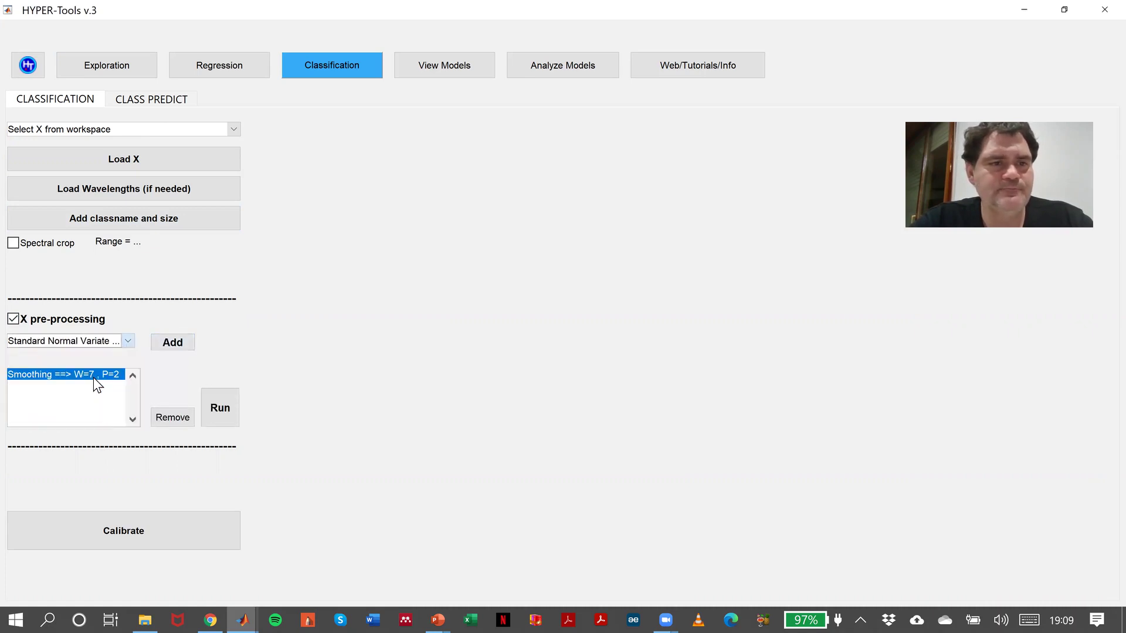
{"action": "left_click", "coordinate": [166, 344]}
{"action": "left_click", "coordinate": [228, 421]}
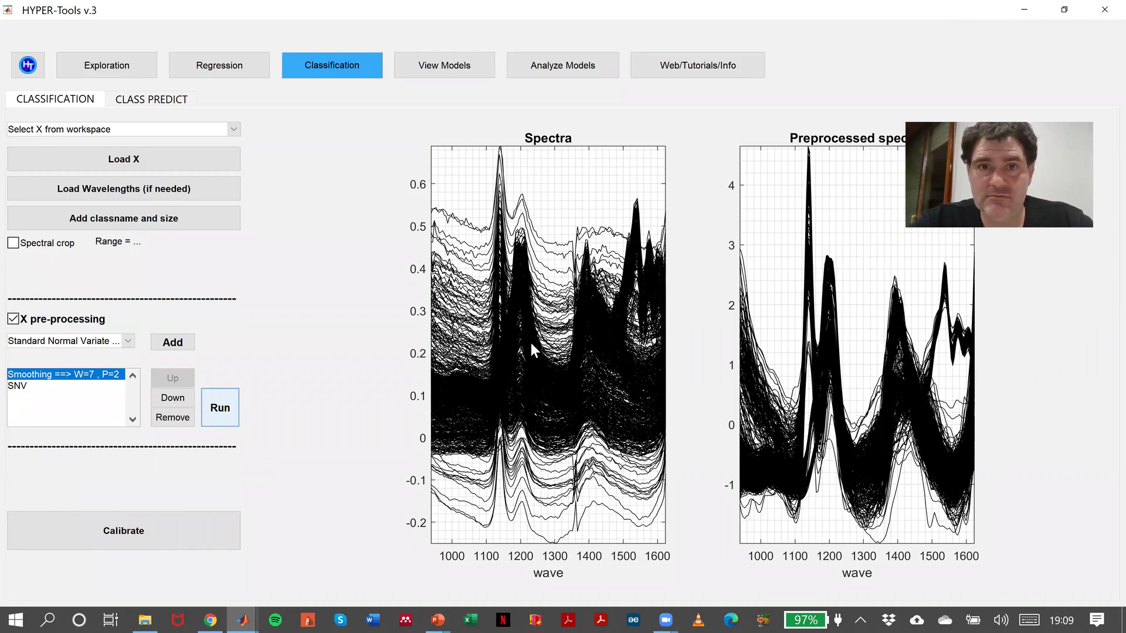
Start calibrating the classification model with plsda as the method, opening its settings
{"action": "left_click", "coordinate": [216, 533]}
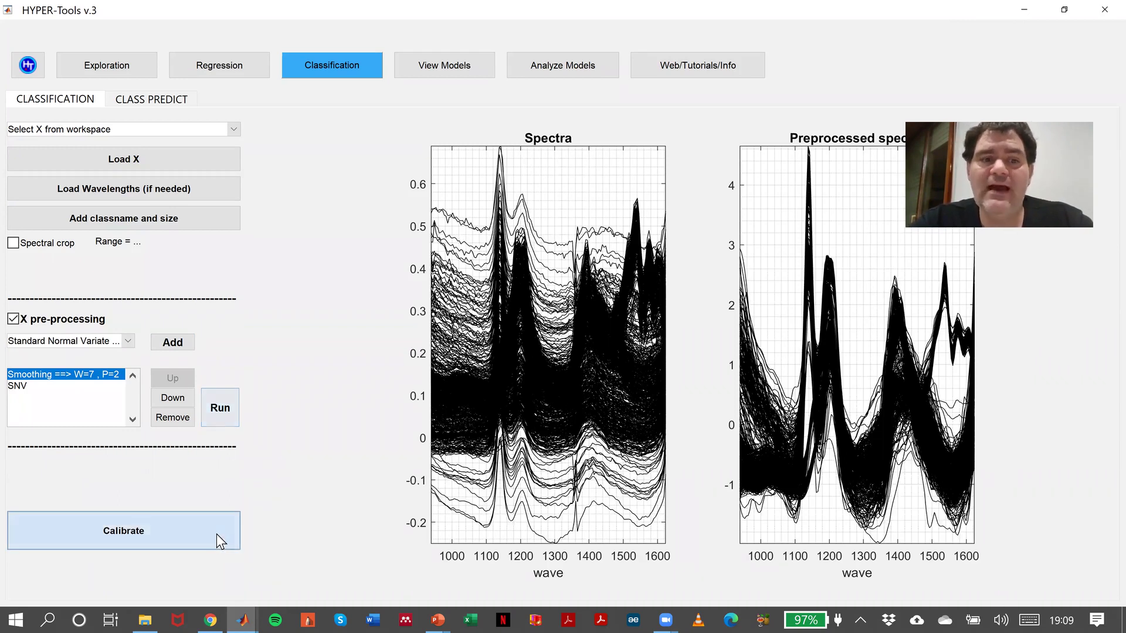
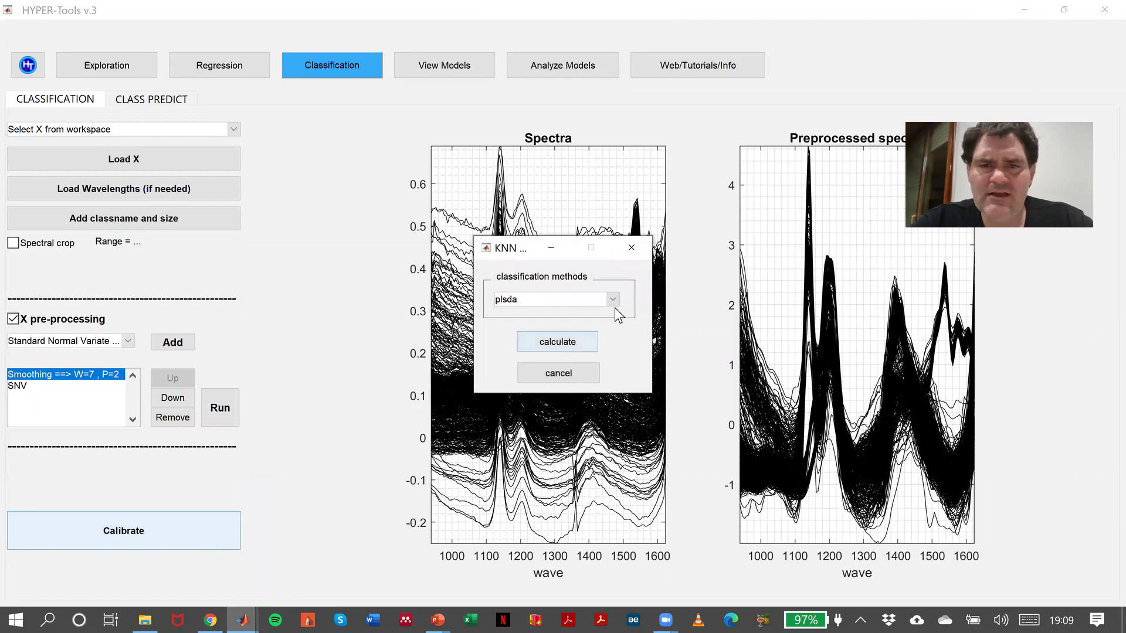
{"action": "left_click", "coordinate": [612, 302]}
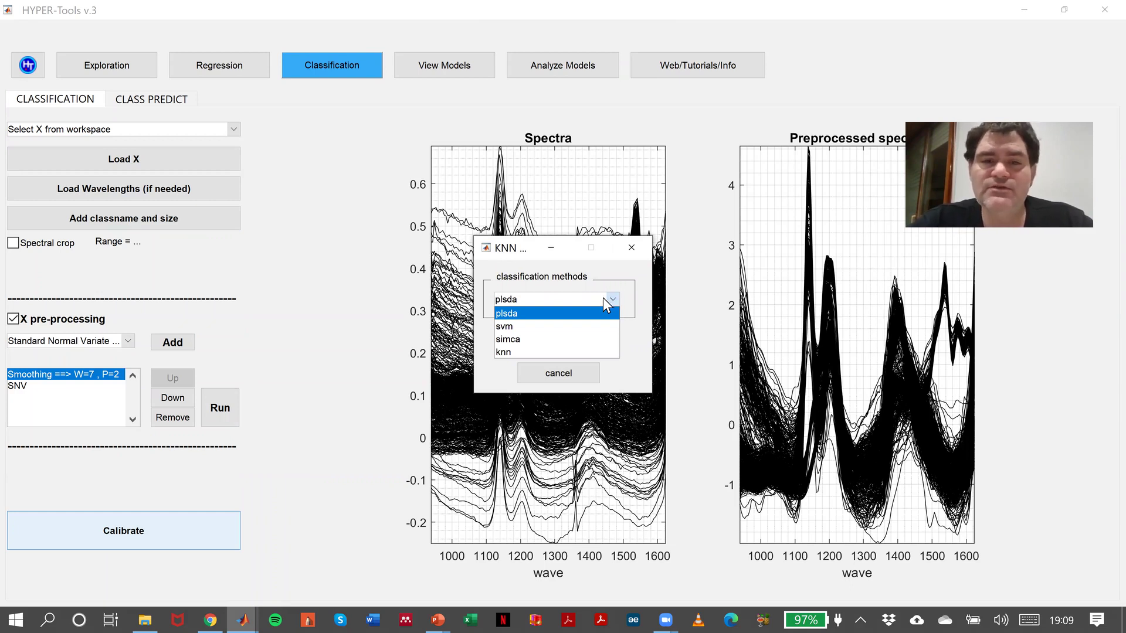
{"action": "left_click", "coordinate": [523, 308]}
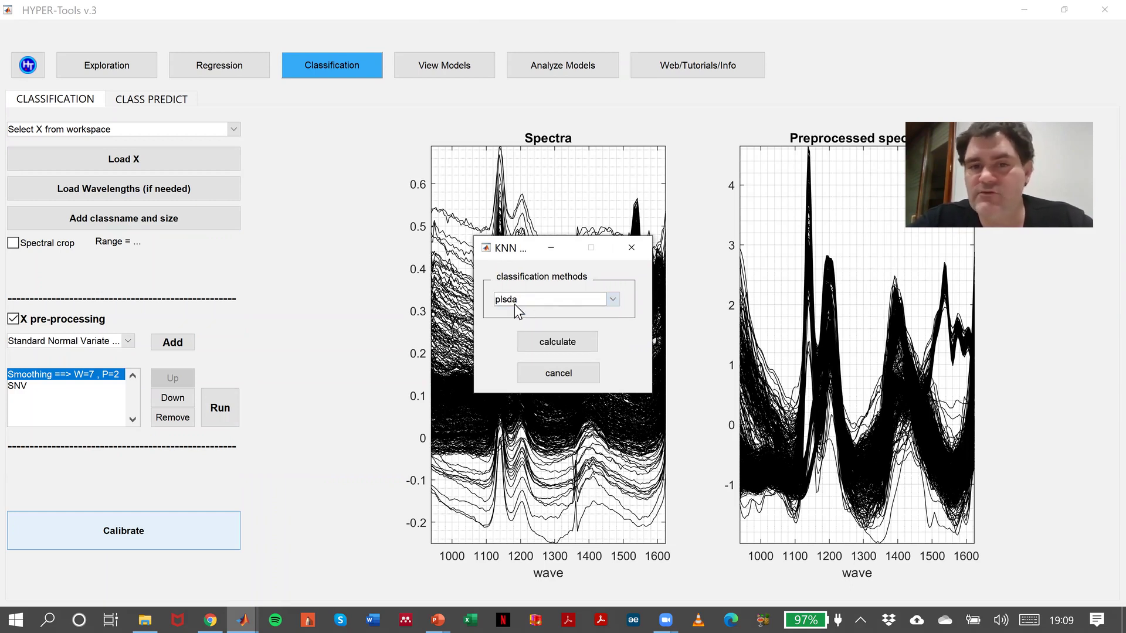
{"action": "left_click", "coordinate": [564, 343]}
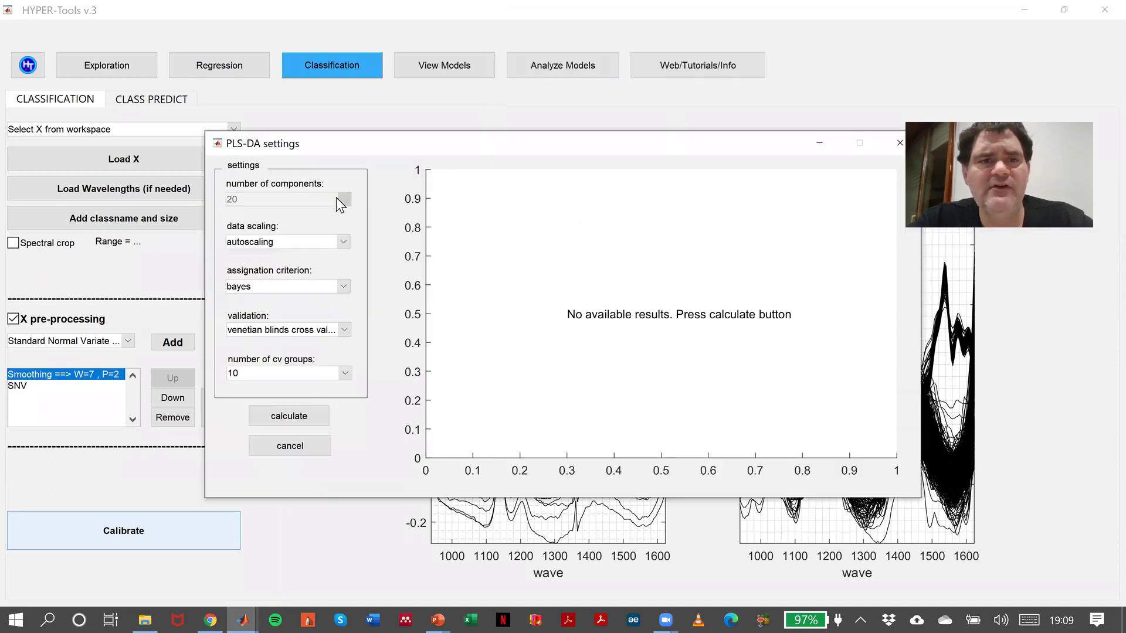
Calculate the PLS-DA cross-validation error curve with mean centering and 3 venetian blinds cv groups
{"action": "left_click", "coordinate": [296, 244]}
{"action": "left_click", "coordinate": [271, 268]}
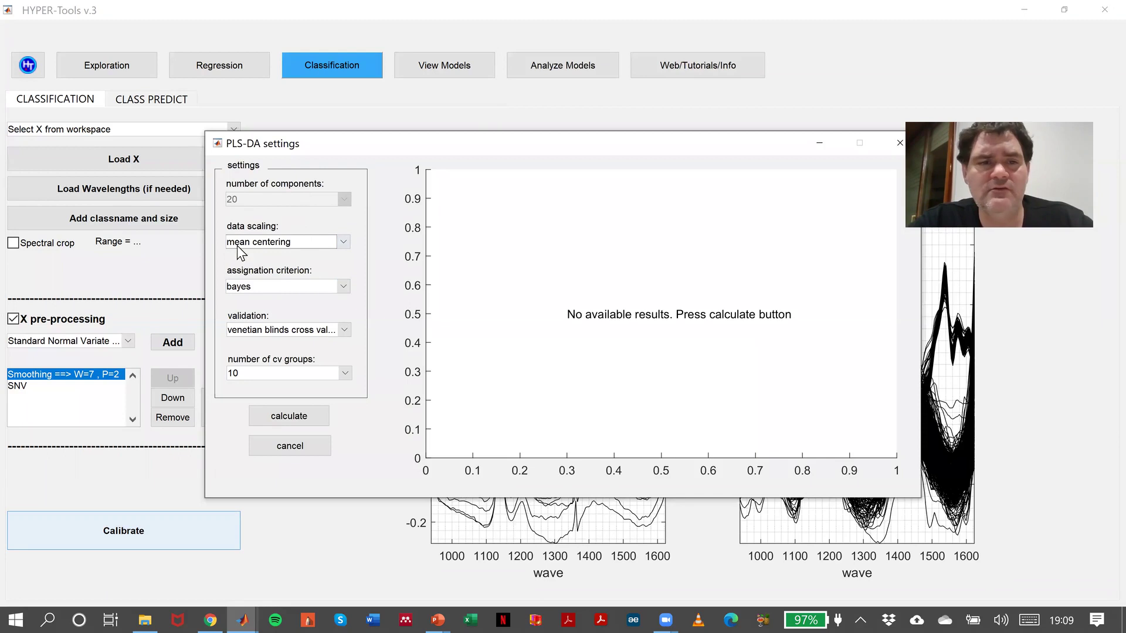
{"action": "left_click", "coordinate": [279, 373]}
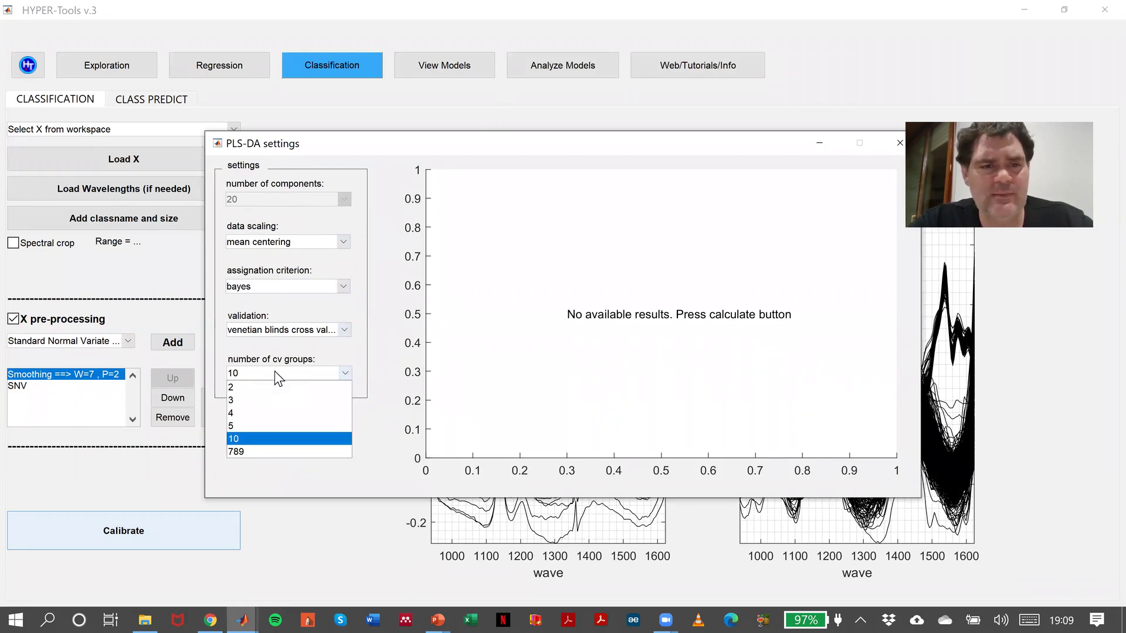
{"action": "left_click", "coordinate": [238, 401]}
{"action": "left_click", "coordinate": [298, 417]}
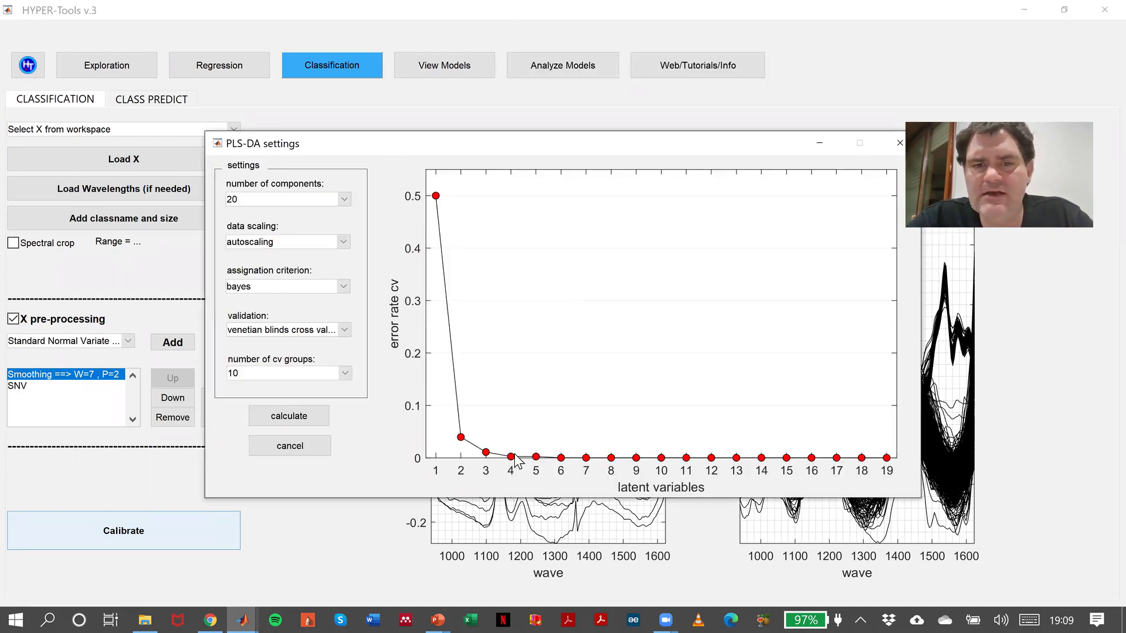
Calculate the PLS-DA model with 4 components, mean centering, the bayes criterion and 3 venetian blinds cv groups
{"action": "left_click", "coordinate": [291, 201]}
{"action": "left_click", "coordinate": [252, 251]}
{"action": "left_click", "coordinate": [294, 240]}
{"action": "left_click", "coordinate": [270, 268]}
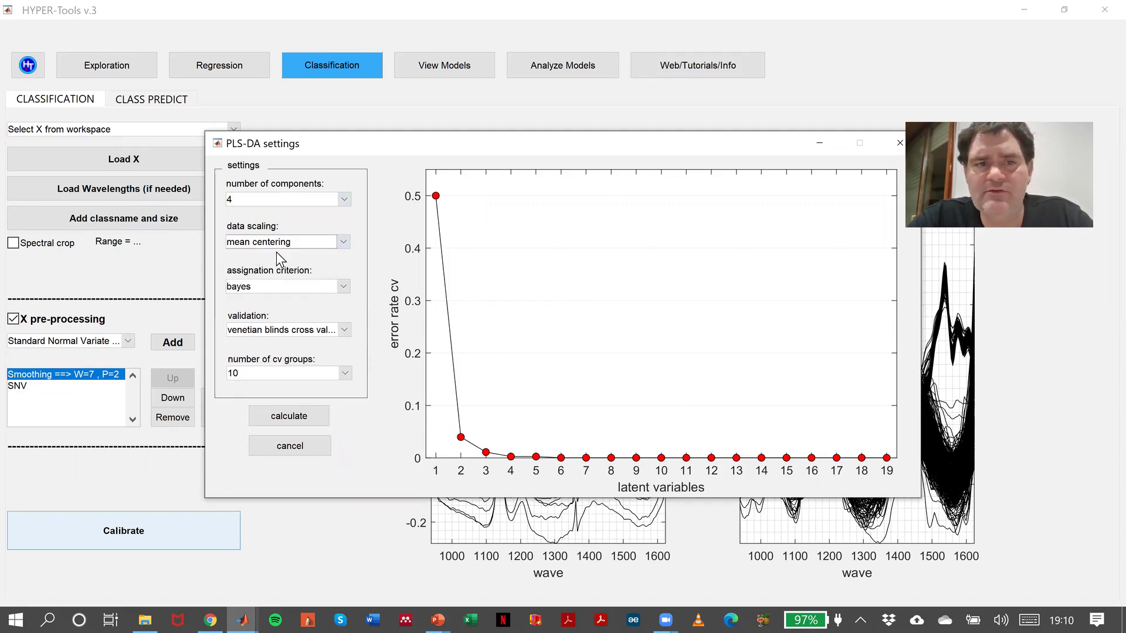
{"action": "left_click", "coordinate": [266, 374]}
{"action": "left_click", "coordinate": [252, 397]}
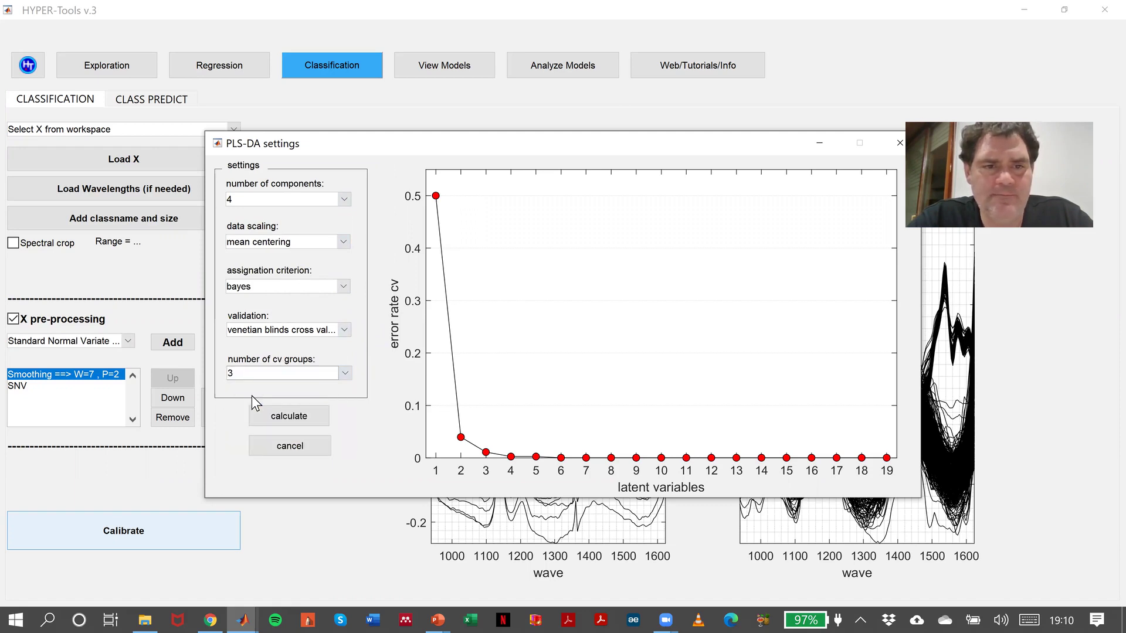
{"action": "left_click", "coordinate": [287, 416]}
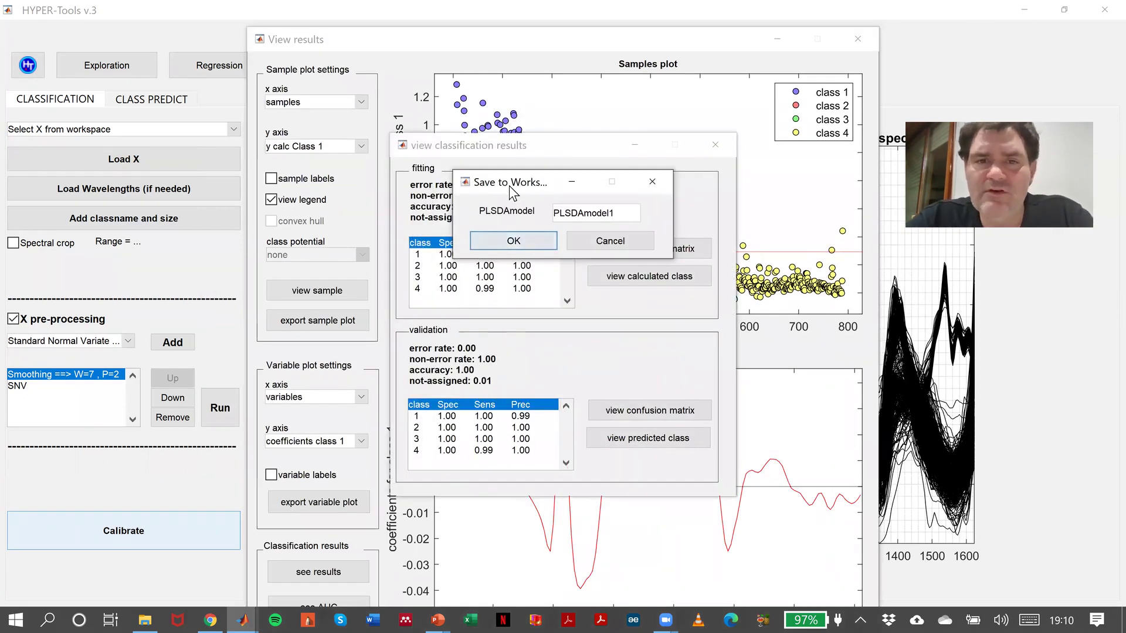
Save the model to the workspace as PLSDAmodel, overwriting the existing variable
{"action": "left_click_drag", "start_coordinate": [524, 186], "coordinate": [535, 181]}
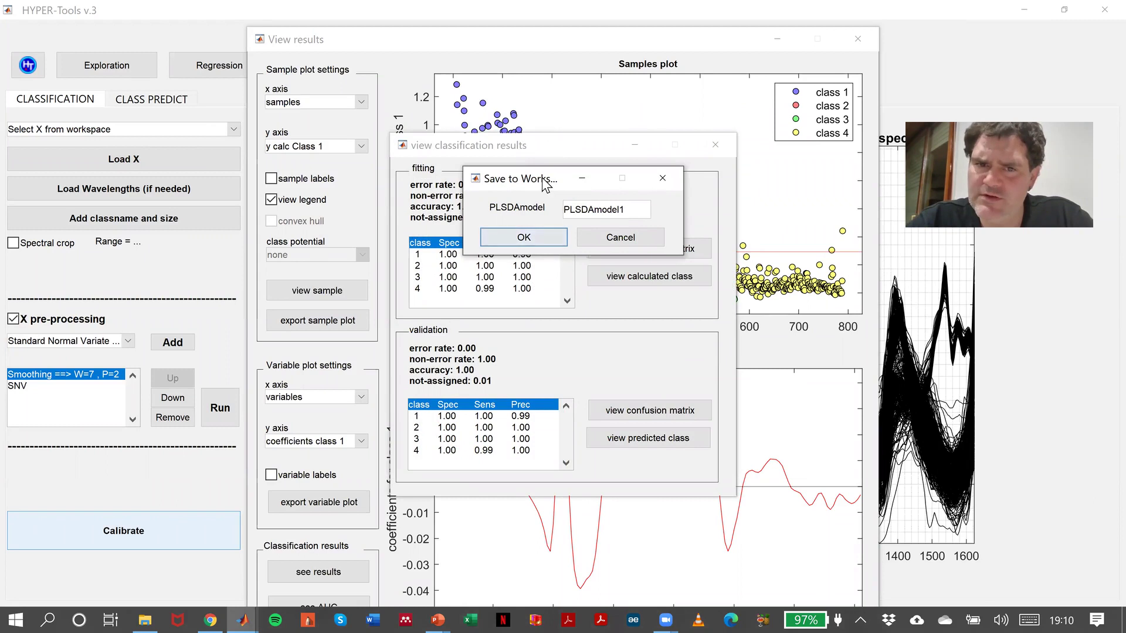
{"action": "left_click", "coordinate": [630, 210]}
{"action": "key", "text": "BackSpace"}
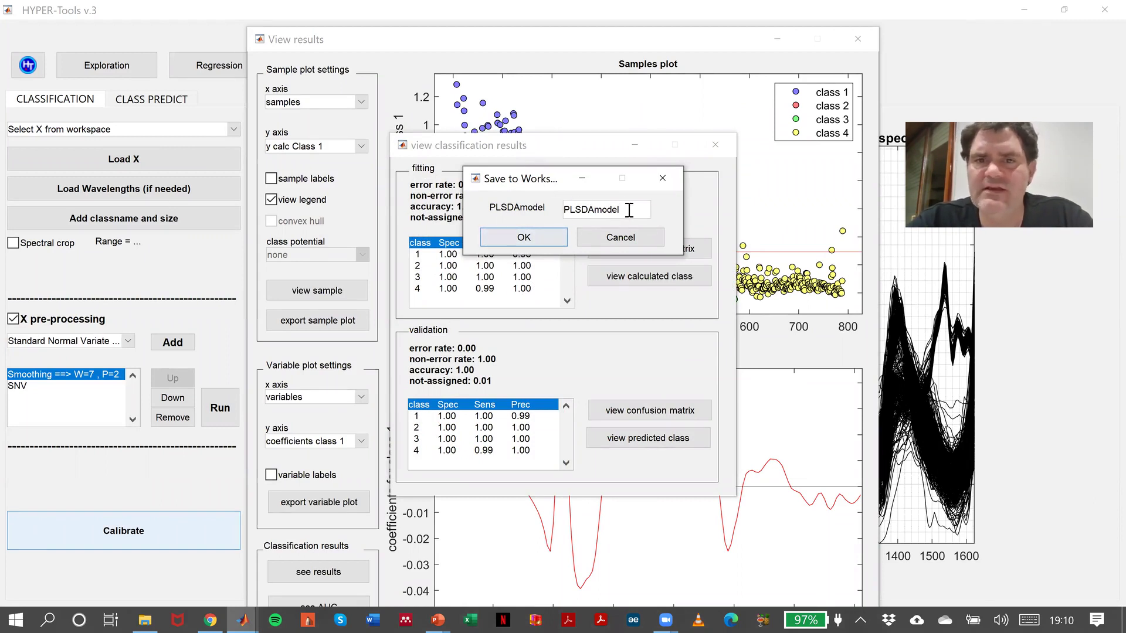
{"action": "left_click", "coordinate": [540, 233]}
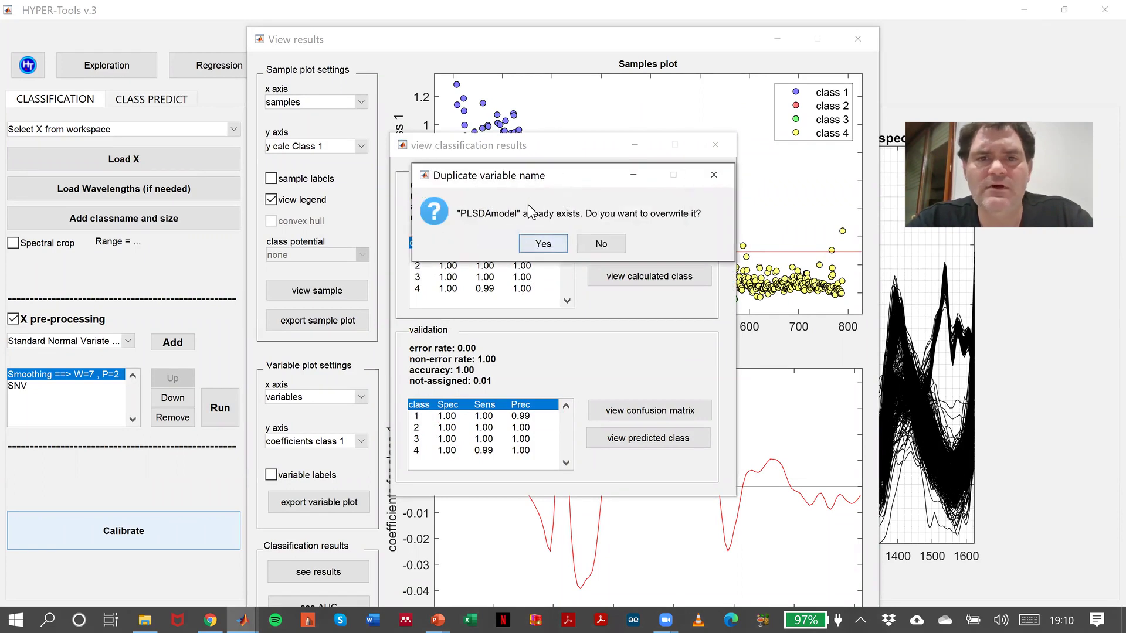
{"action": "left_click", "coordinate": [543, 244]}
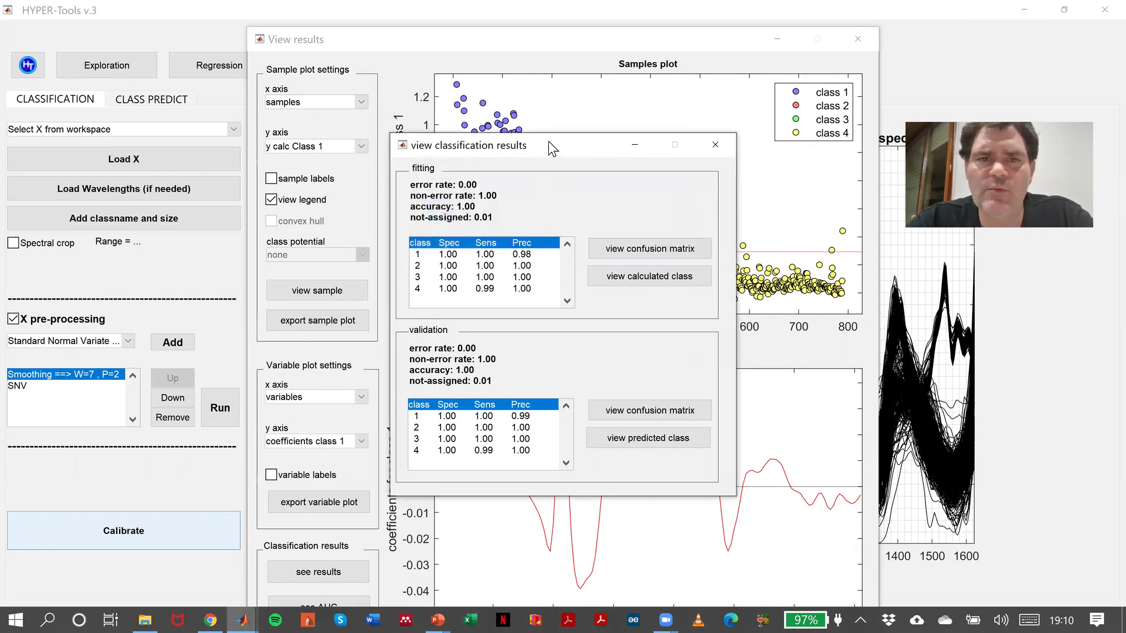
Review the PLS-DA fitting and validation classification results, then close them to uncover the result plots
{"action": "left_click_drag", "start_coordinate": [551, 137], "coordinate": [550, 88]}
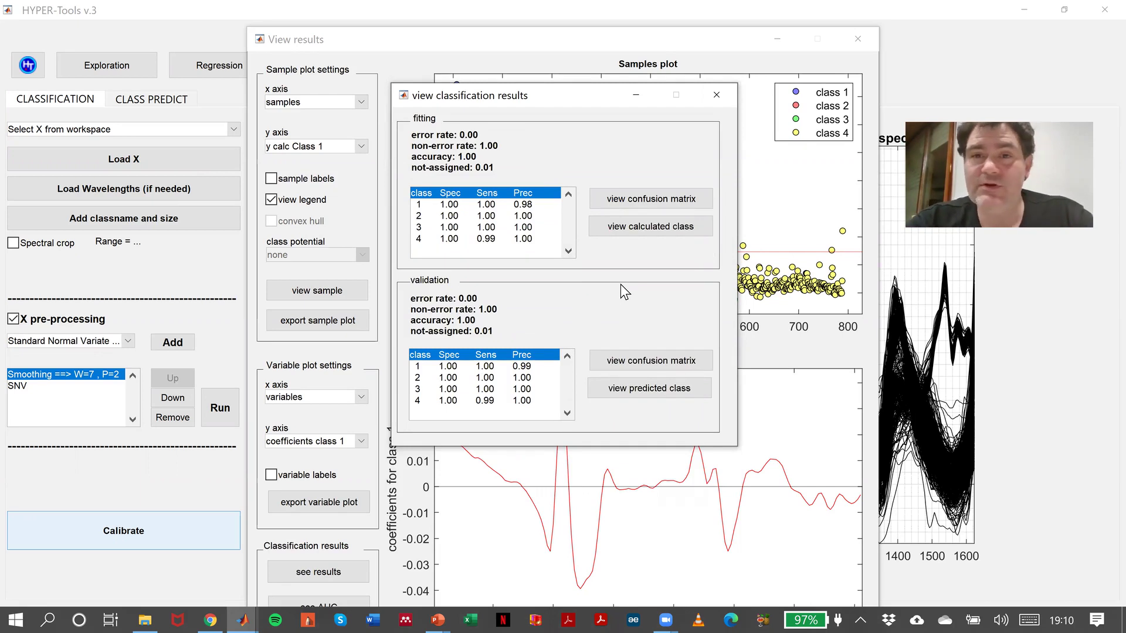
{"action": "left_click", "coordinate": [720, 98]}
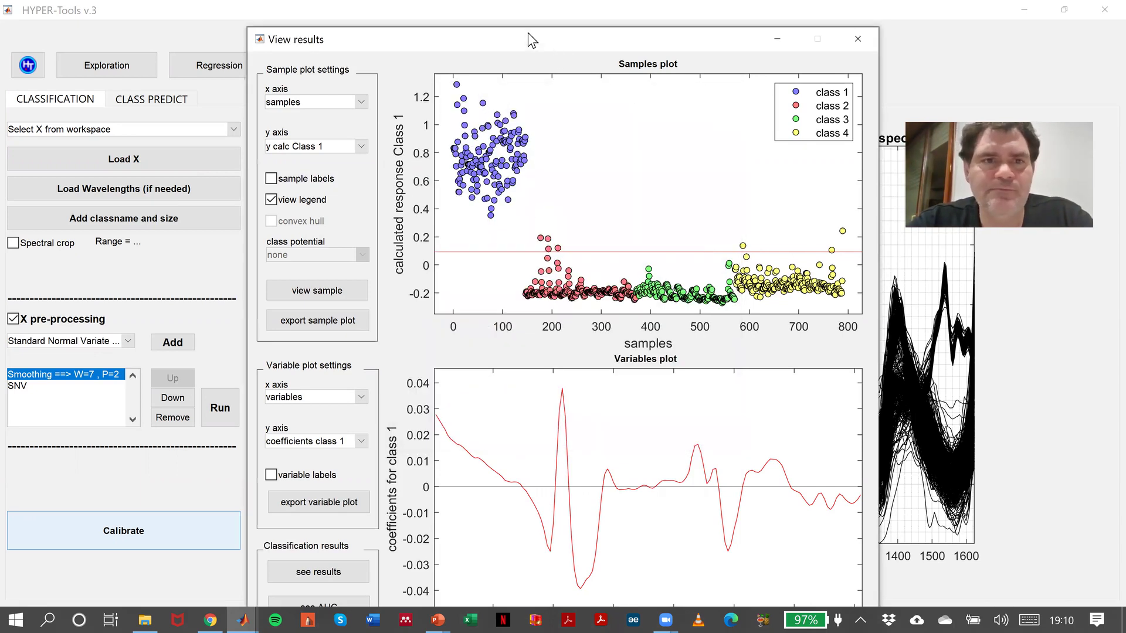
{"action": "left_click_drag", "start_coordinate": [527, 33], "coordinate": [541, 12]}
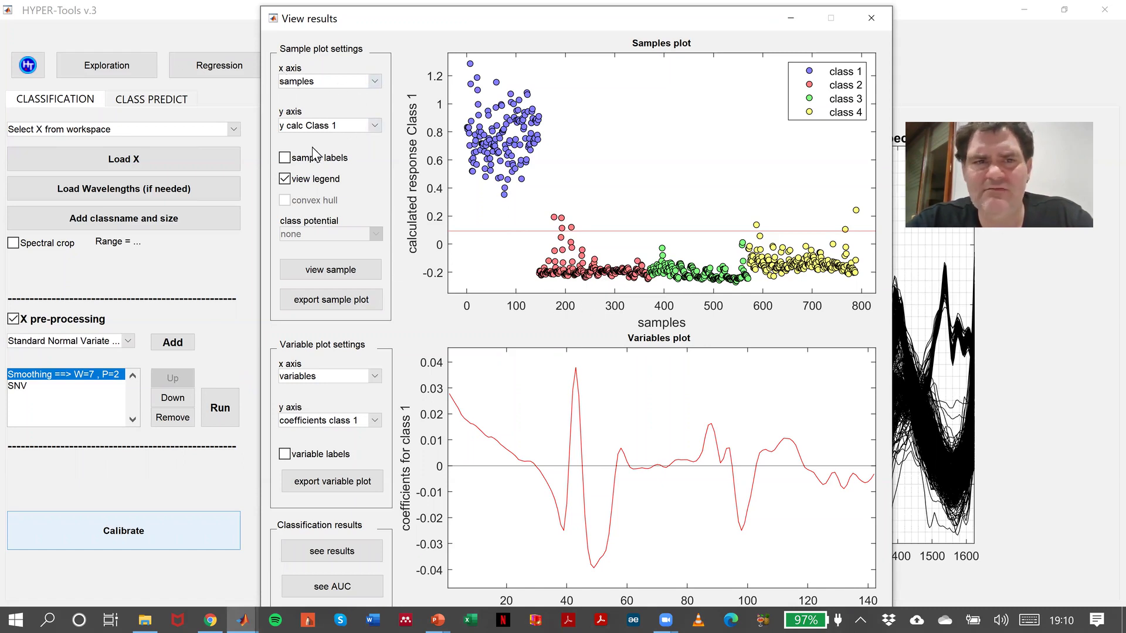
Plot the calculated responses of class 2, class 3 and class 4 against samples, then close the results
{"action": "left_click", "coordinate": [342, 125]}
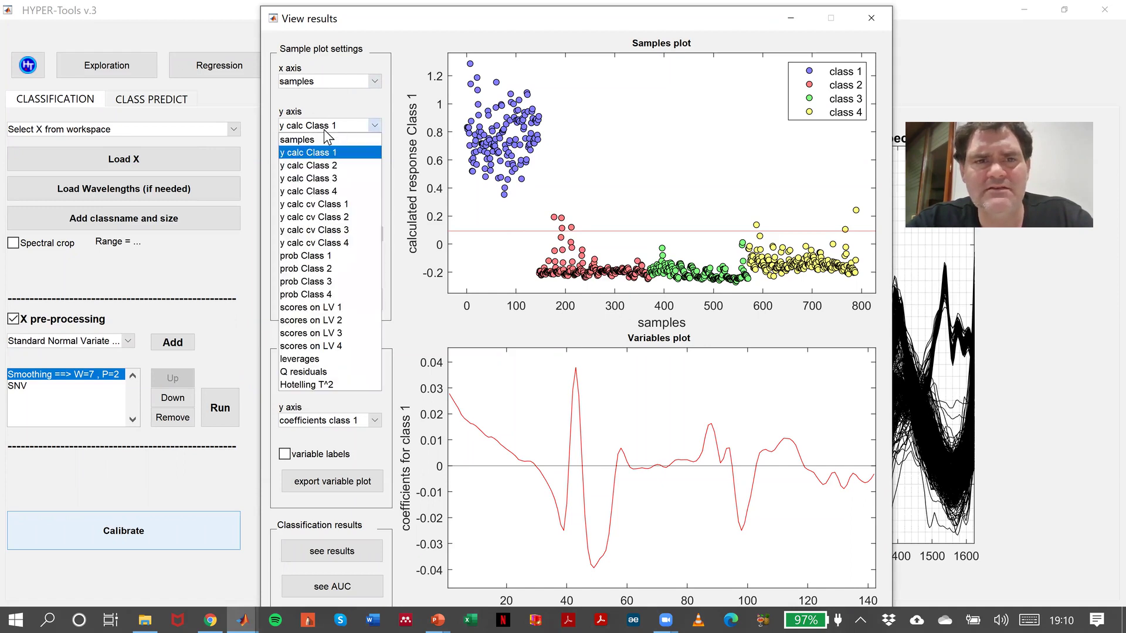
{"action": "left_click", "coordinate": [335, 165]}
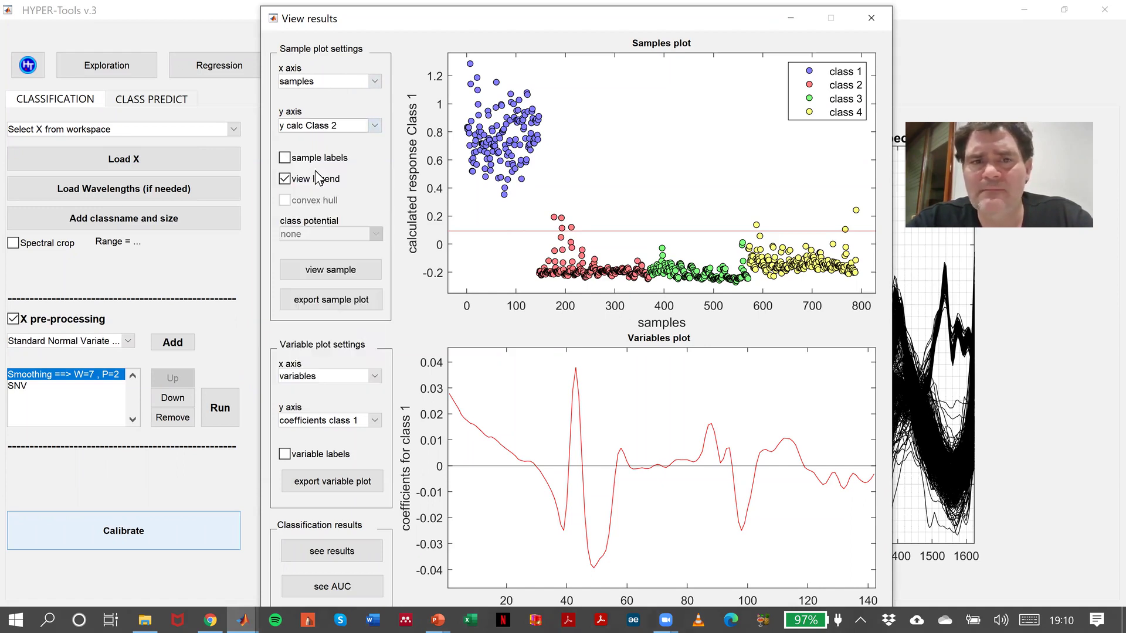
{"action": "left_click", "coordinate": [356, 129]}
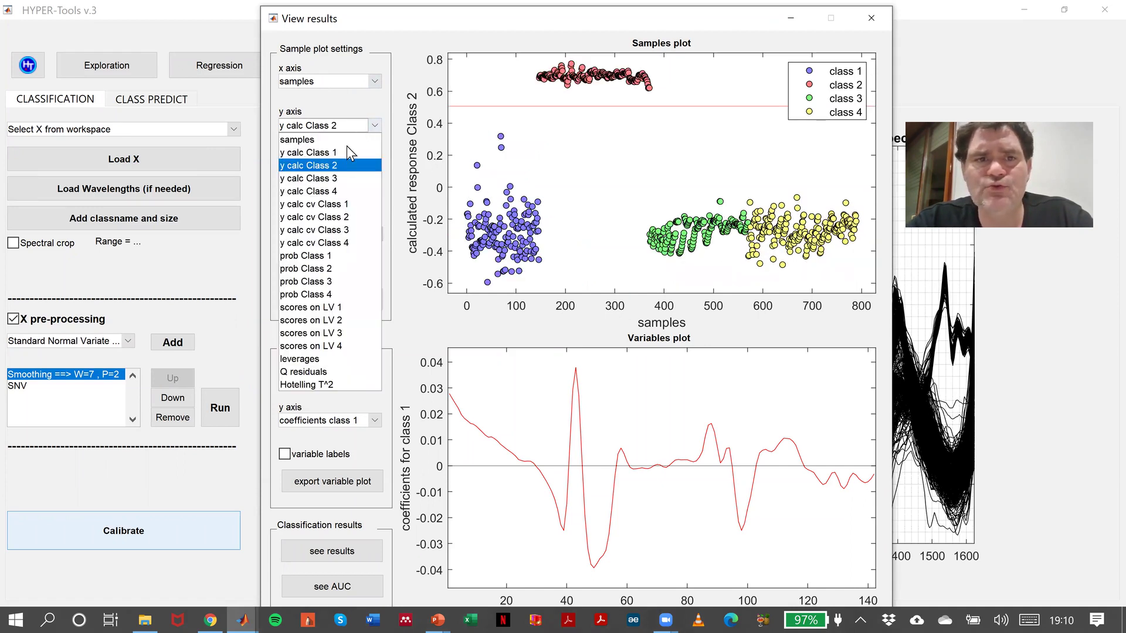
{"action": "left_click", "coordinate": [337, 178]}
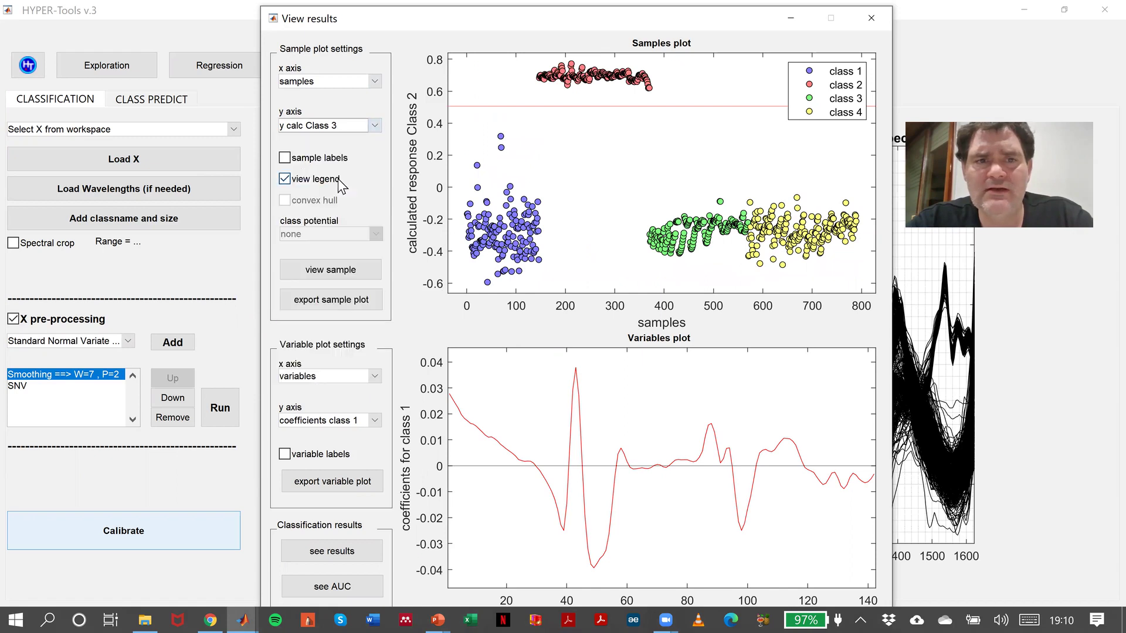
{"action": "left_click", "coordinate": [356, 127]}
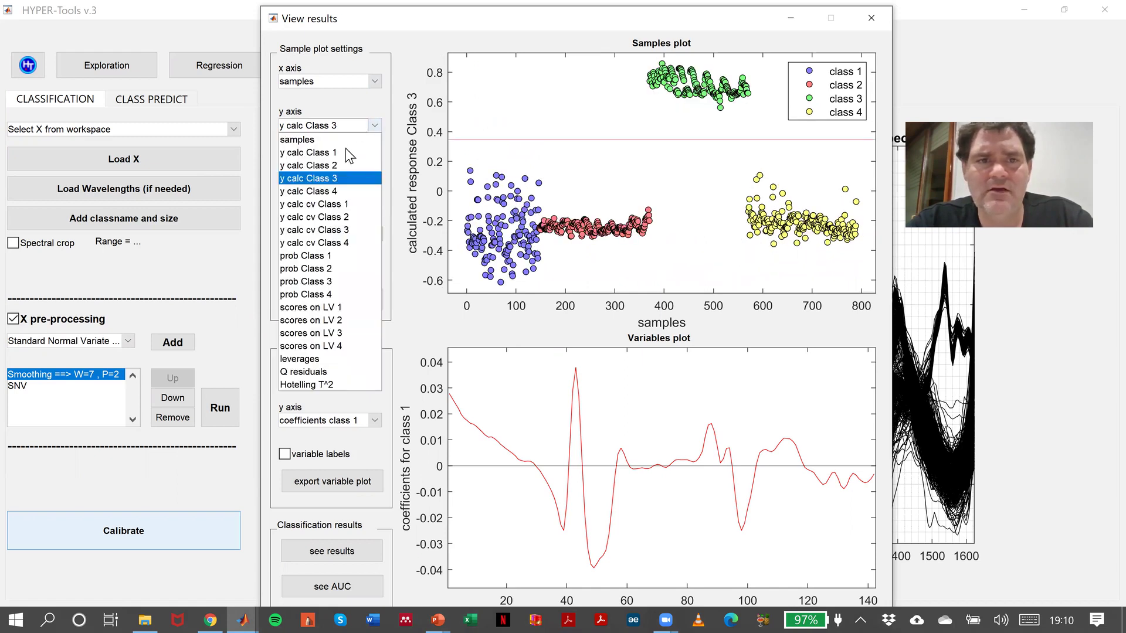
{"action": "left_click", "coordinate": [341, 190]}
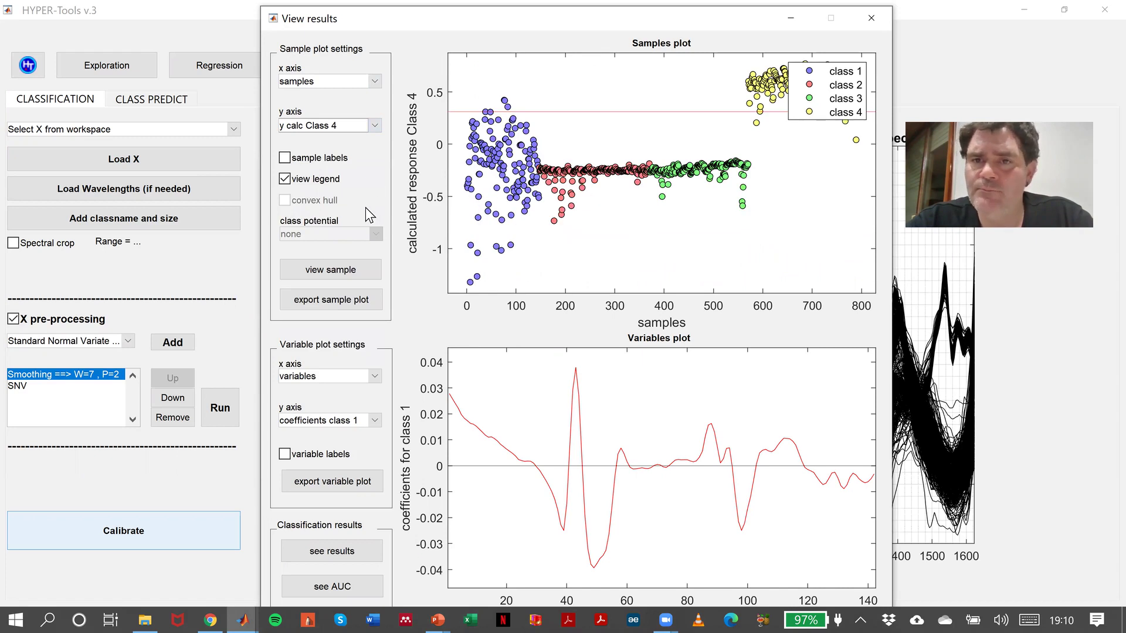
{"action": "left_click", "coordinate": [868, 26]}
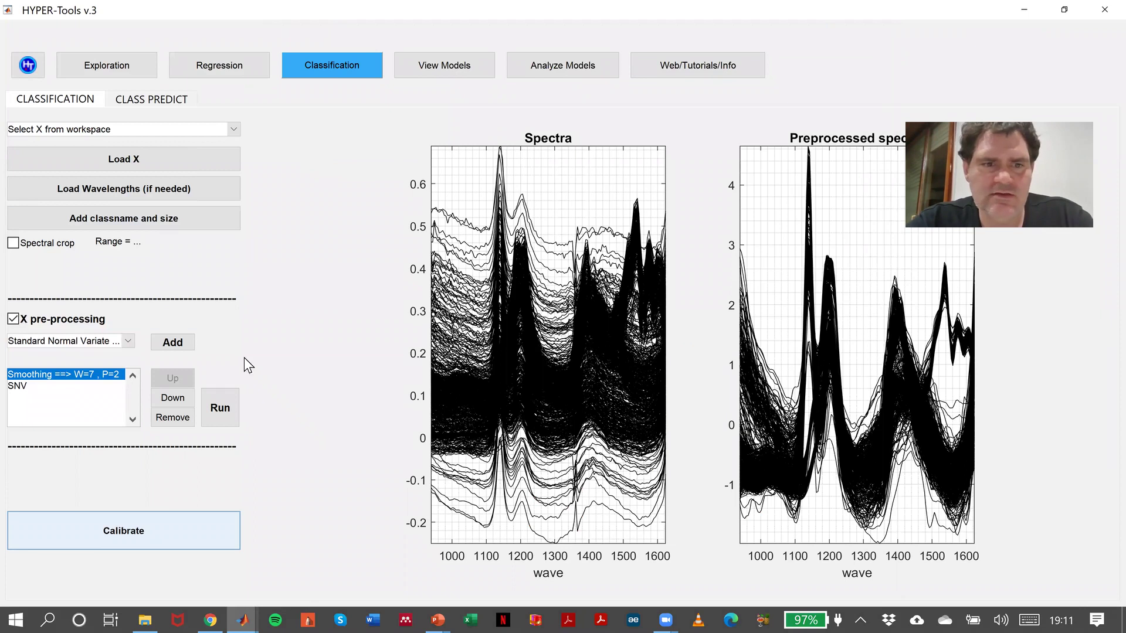
Start calibrating a new classification model with simca as the method, opening its settings
{"action": "left_click", "coordinate": [224, 530]}
{"action": "left_click", "coordinate": [585, 300]}
{"action": "left_click", "coordinate": [516, 338]}
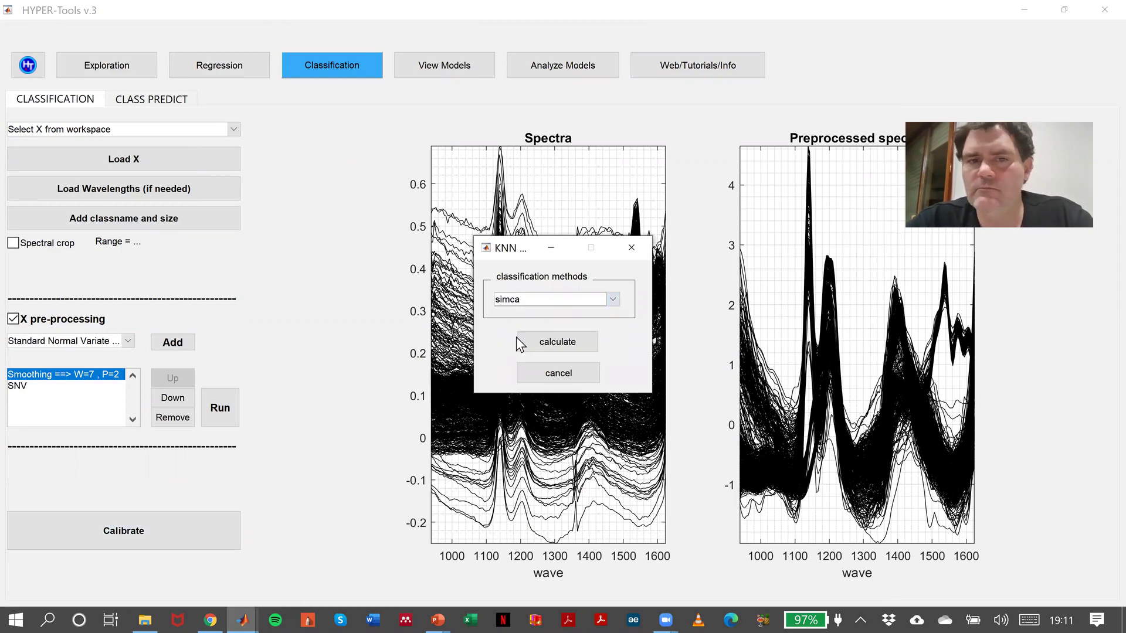
{"action": "left_click", "coordinate": [558, 340]}
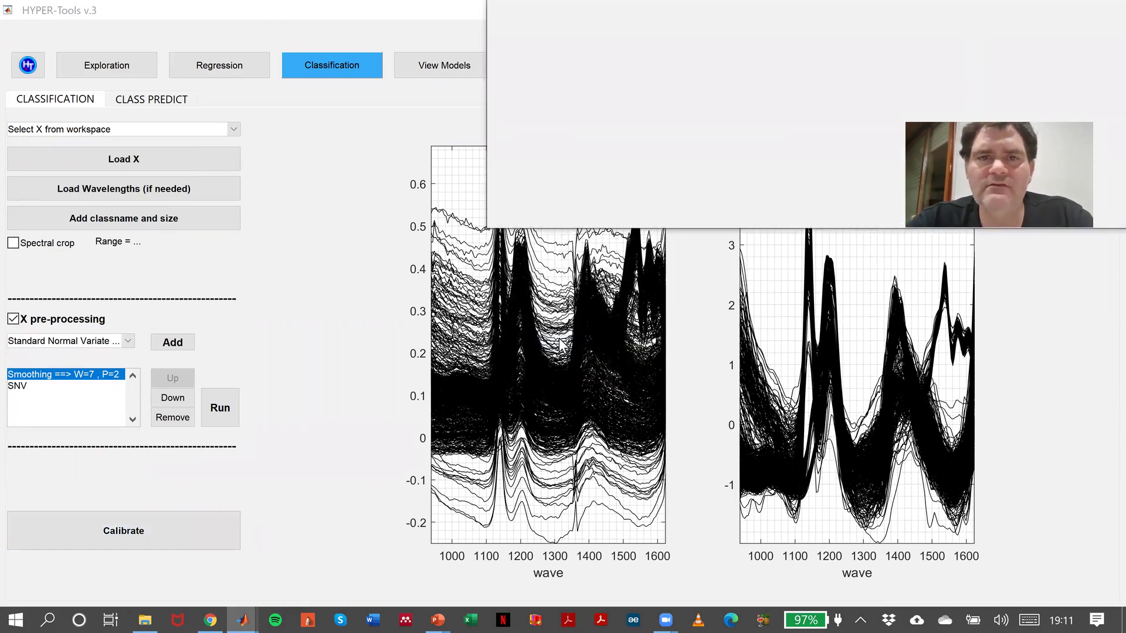
Calculate the SIMCA cross-validation error curves with mean centering and 3 cv groups
{"action": "left_click", "coordinate": [396, 204]}
{"action": "left_click", "coordinate": [378, 231]}
{"action": "left_click", "coordinate": [401, 337]}
{"action": "left_click", "coordinate": [373, 363]}
{"action": "left_click", "coordinate": [331, 428]}
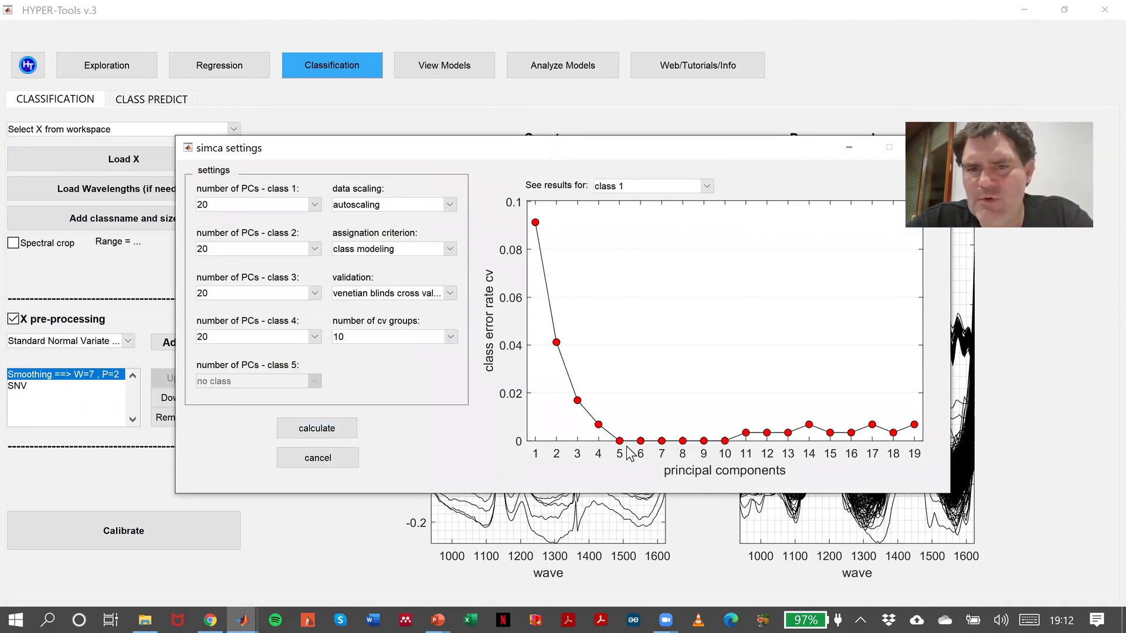
Set the SIMCA model to 5 PCs for class 1 with mean centering as the data scaling
{"action": "left_click", "coordinate": [280, 206]}
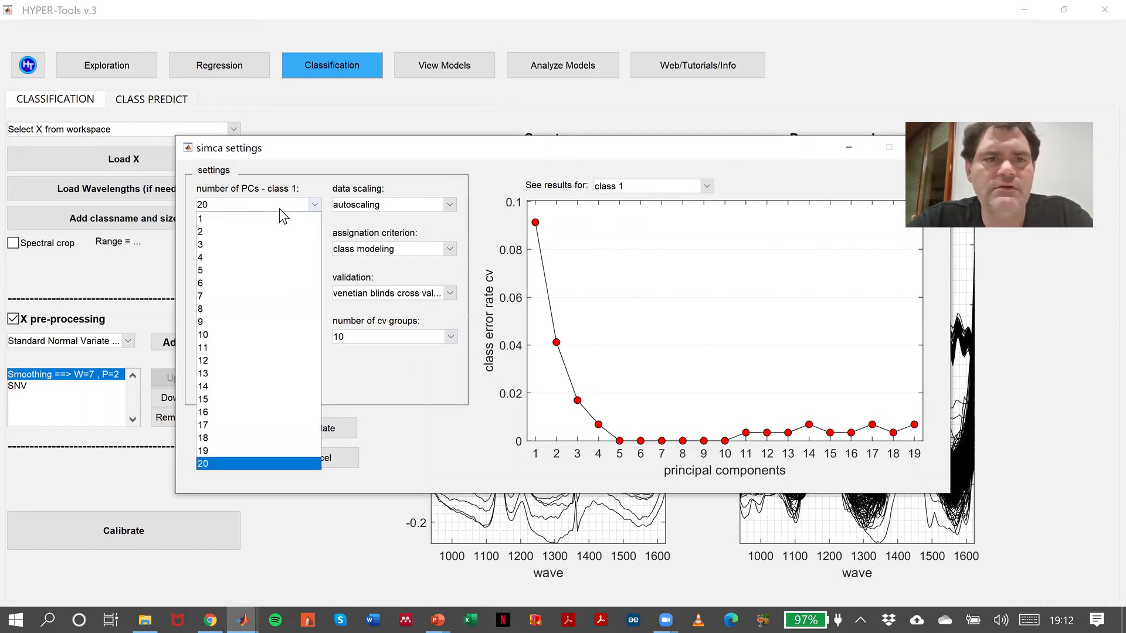
{"action": "left_click", "coordinate": [212, 269]}
{"action": "left_click", "coordinate": [414, 206]}
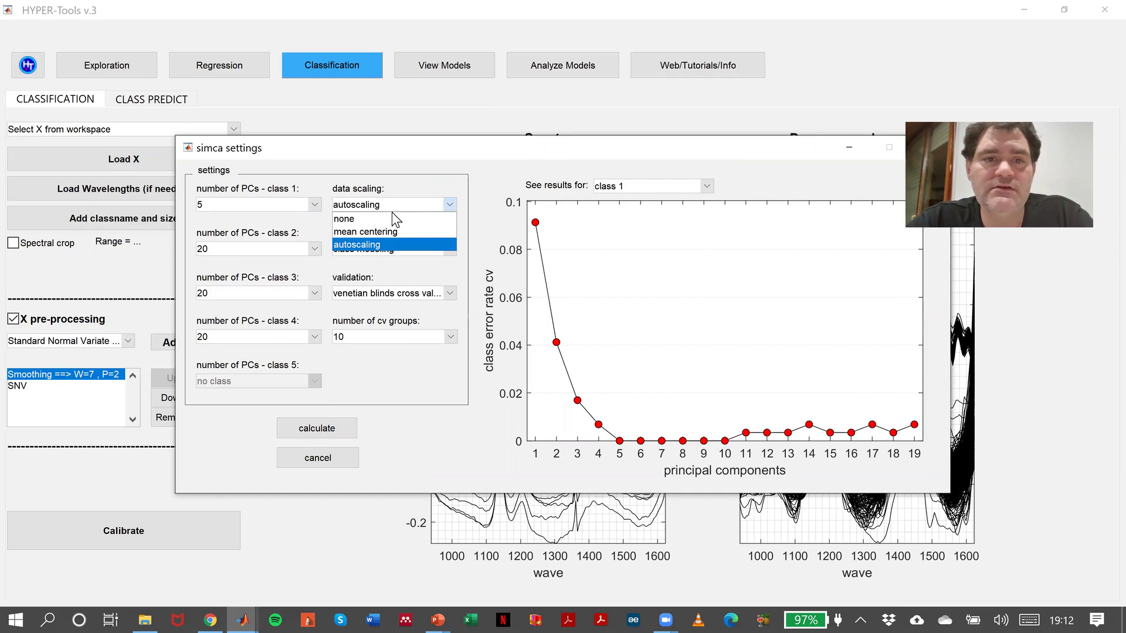
{"action": "left_click", "coordinate": [386, 232]}
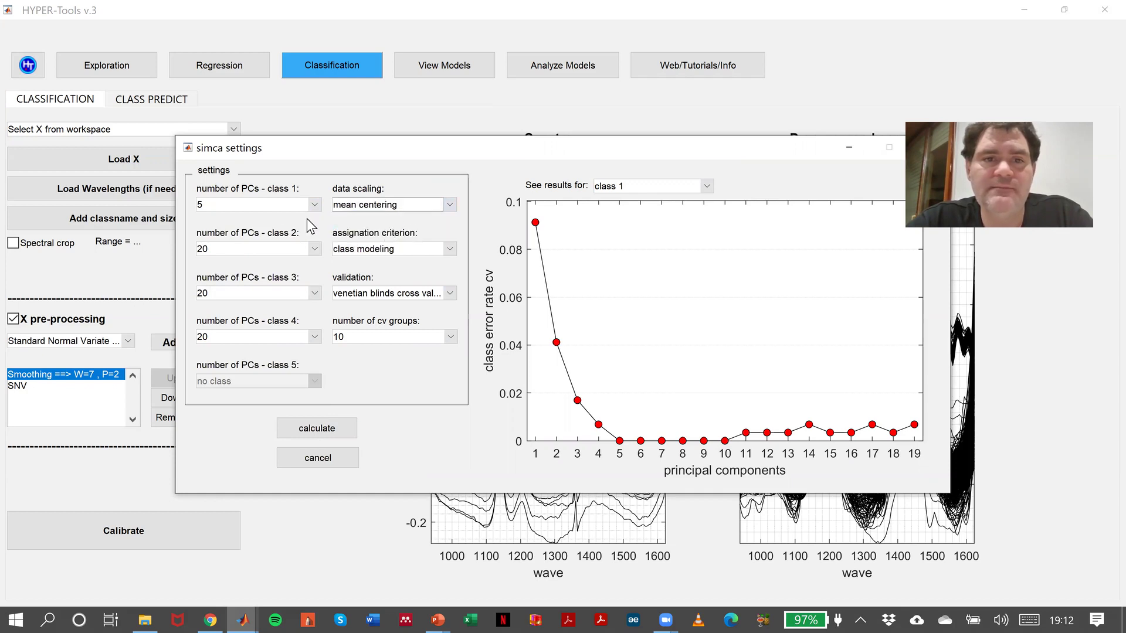
Display the error curves of class 2 and class 3, setting 1 PC for each of these classes
{"action": "left_click", "coordinate": [604, 189]}
{"action": "left_click", "coordinate": [624, 212]}
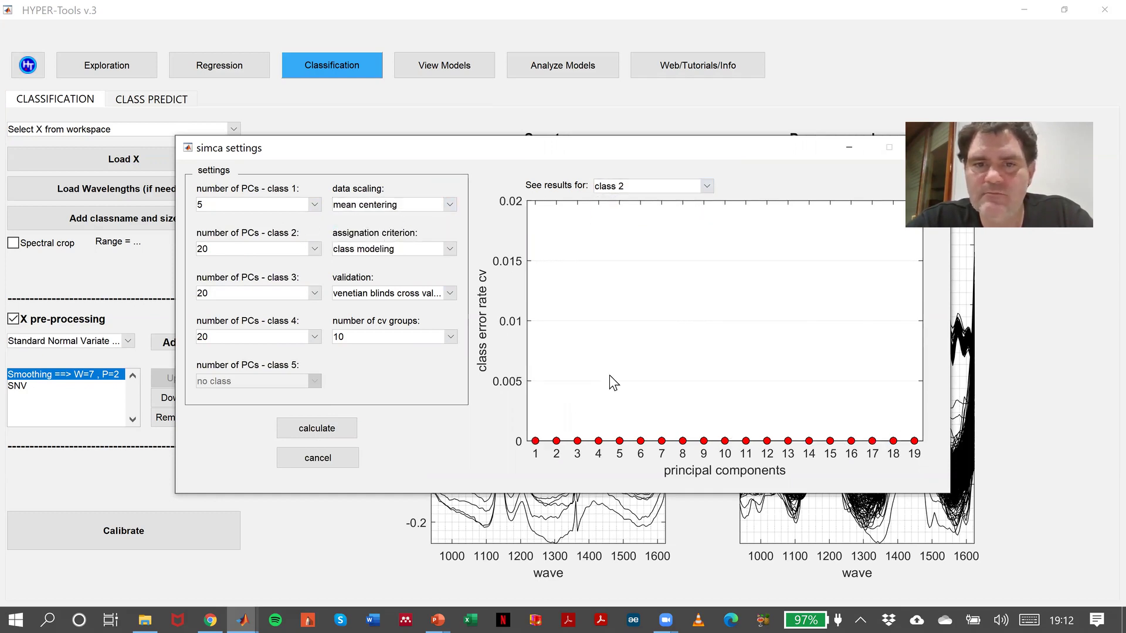
{"action": "left_click", "coordinate": [248, 251]}
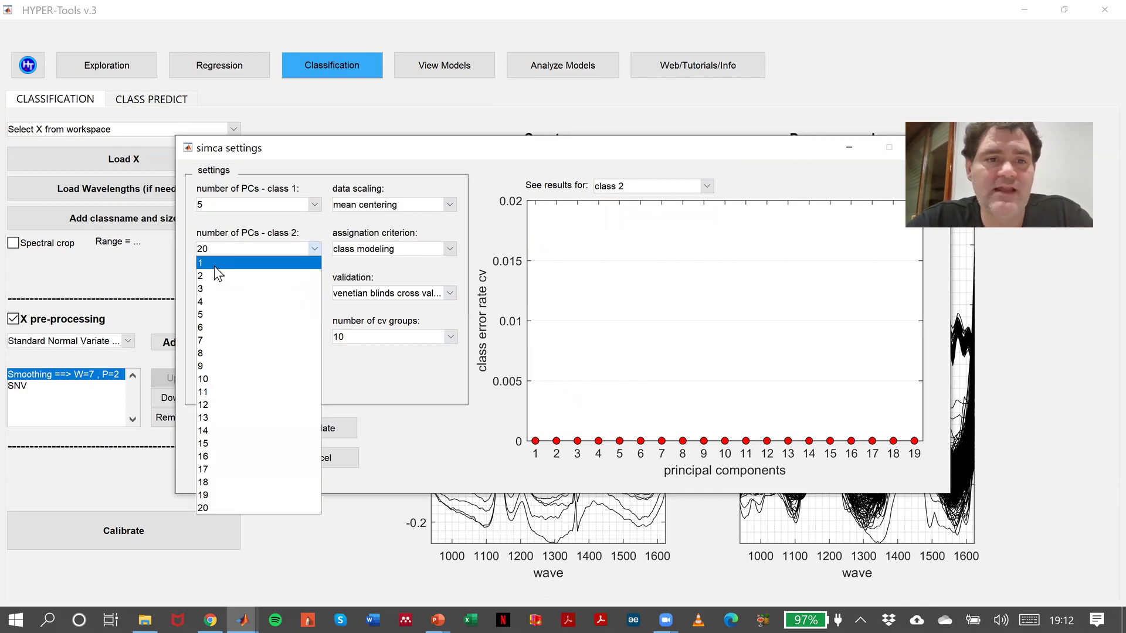
{"action": "left_click", "coordinate": [215, 264]}
{"action": "left_click", "coordinate": [684, 187]}
{"action": "left_click", "coordinate": [621, 226]}
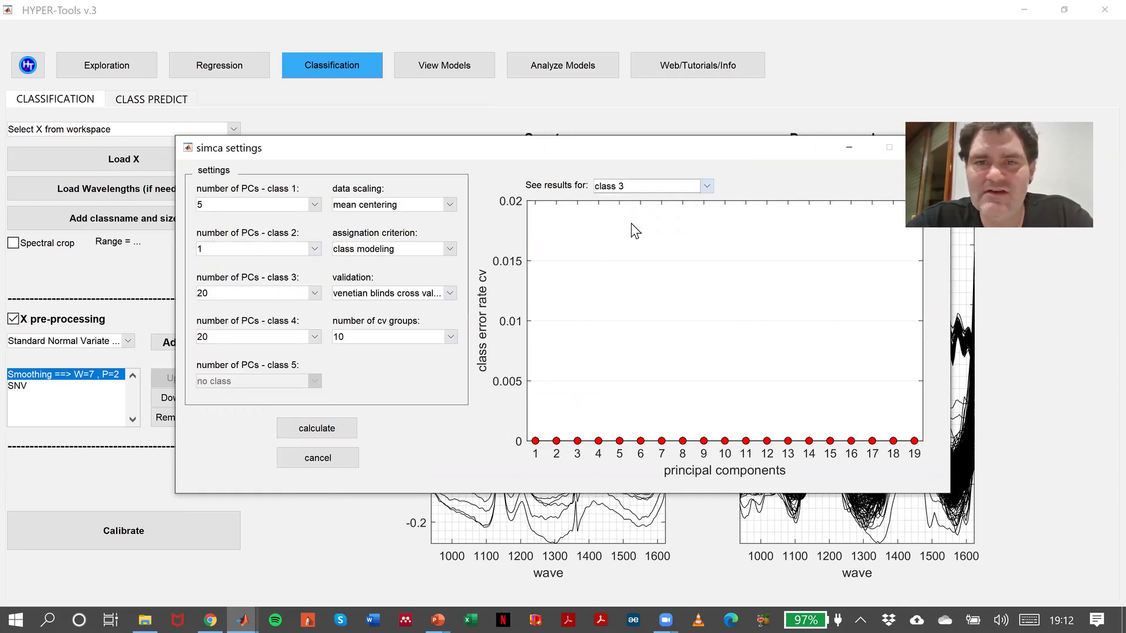
{"action": "left_click", "coordinate": [266, 293]}
{"action": "left_click", "coordinate": [231, 309]}
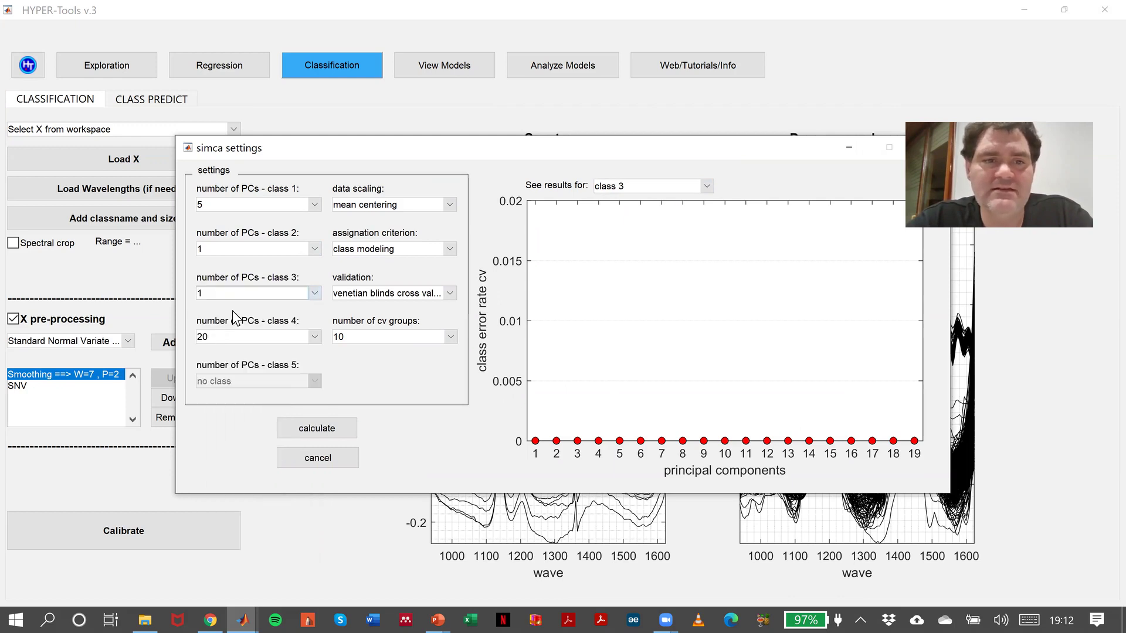
Display the error curve of class 4 and set its number of PCs to 4
{"action": "left_click", "coordinate": [672, 186]}
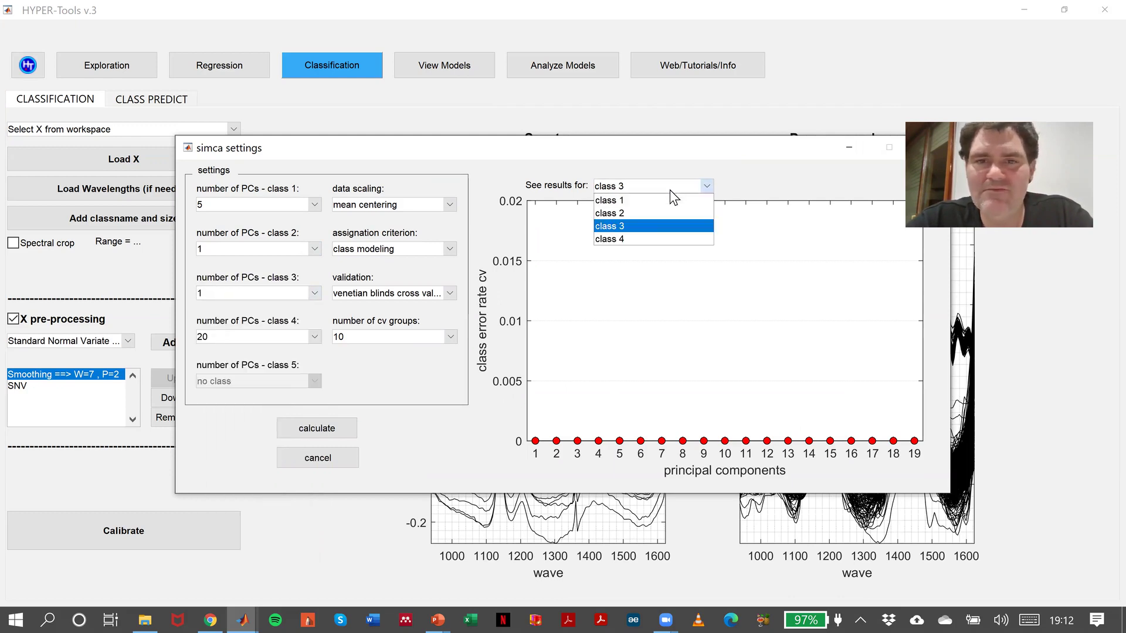
{"action": "left_click", "coordinate": [621, 239]}
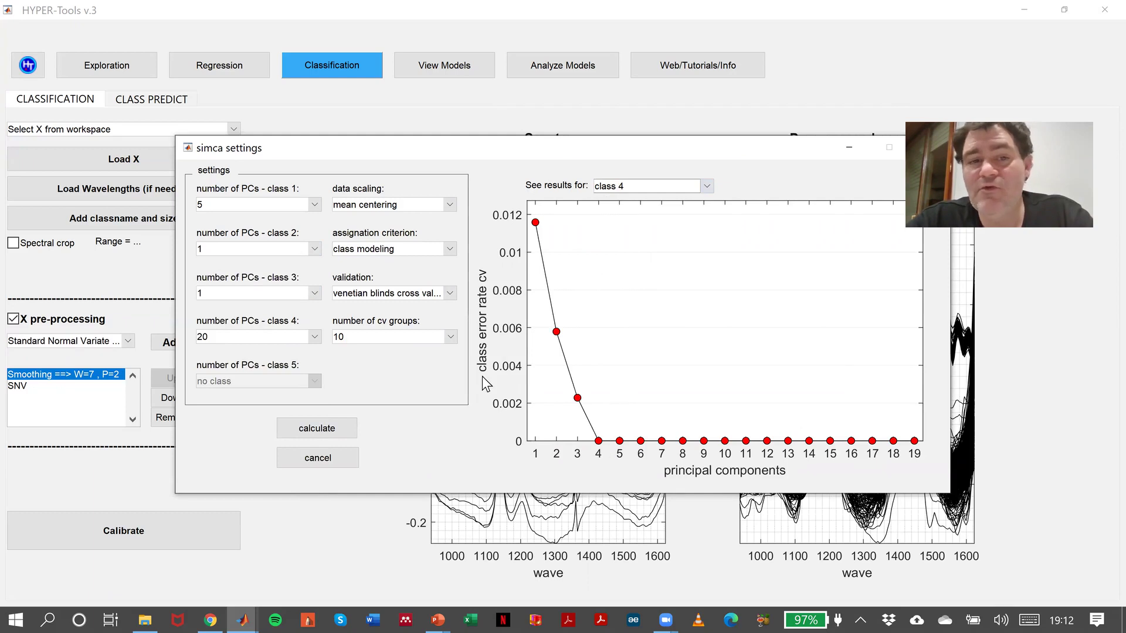
{"action": "left_click", "coordinate": [258, 337]}
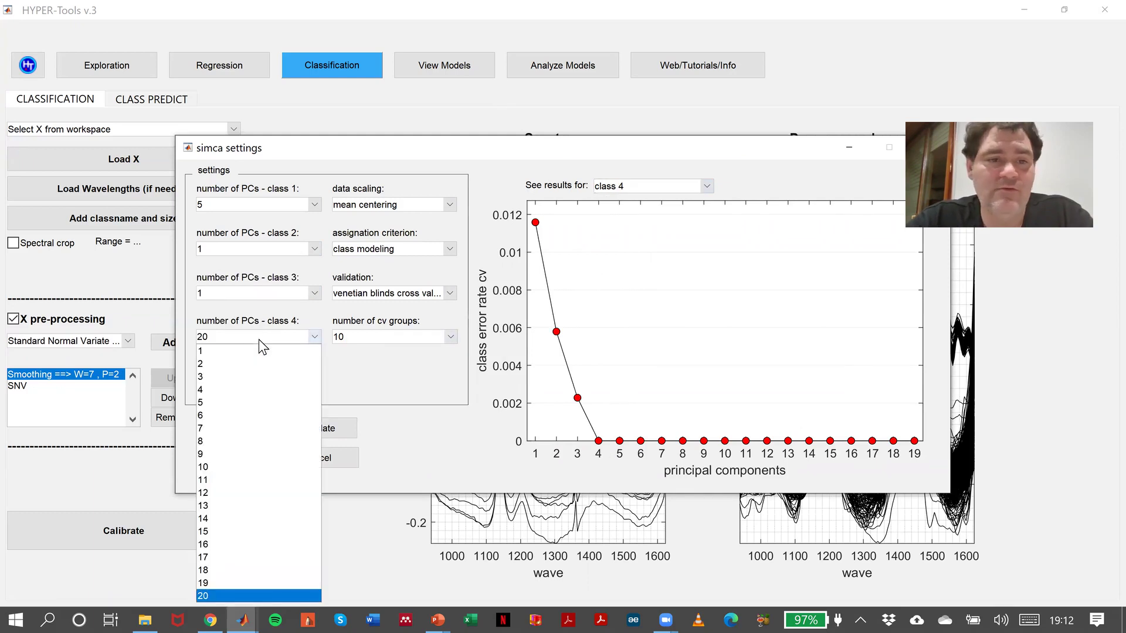
{"action": "left_click", "coordinate": [222, 388]}
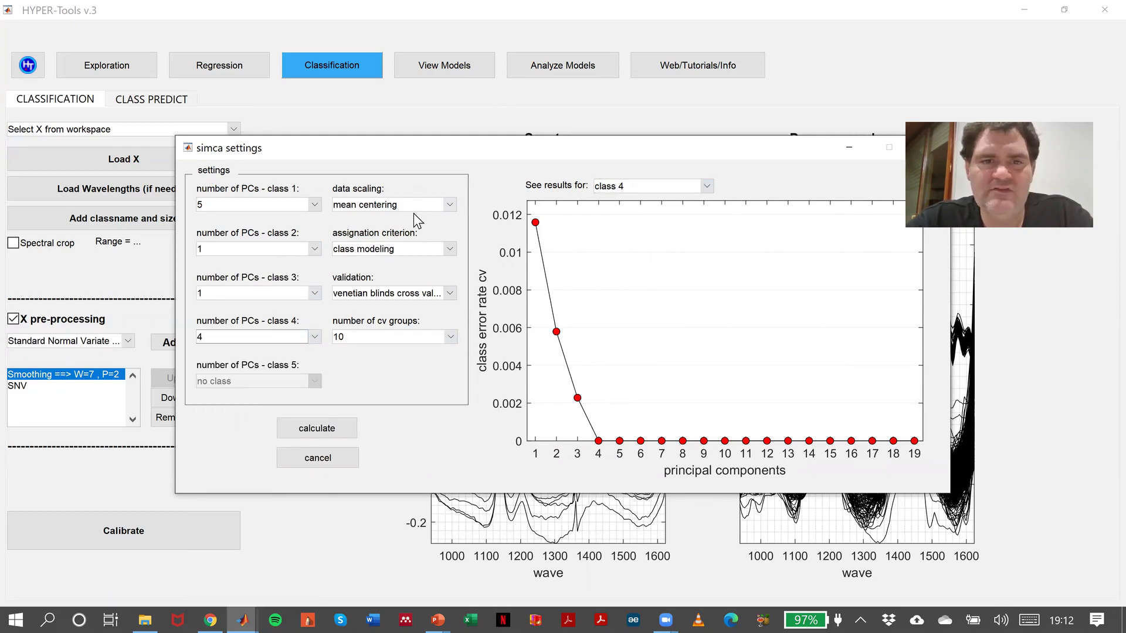
Calculate the SIMCA model with the class modeling criterion and 3 cv groups, and save it to the workspace as SIMCAmodel
{"action": "left_click", "coordinate": [406, 249]}
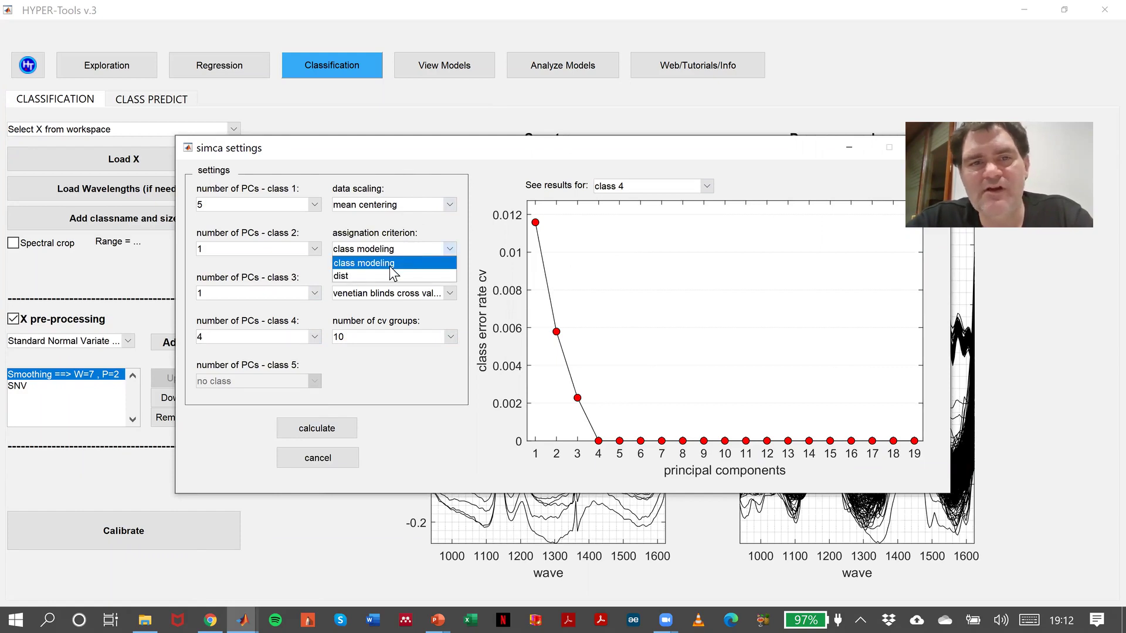
{"action": "left_click", "coordinate": [397, 263]}
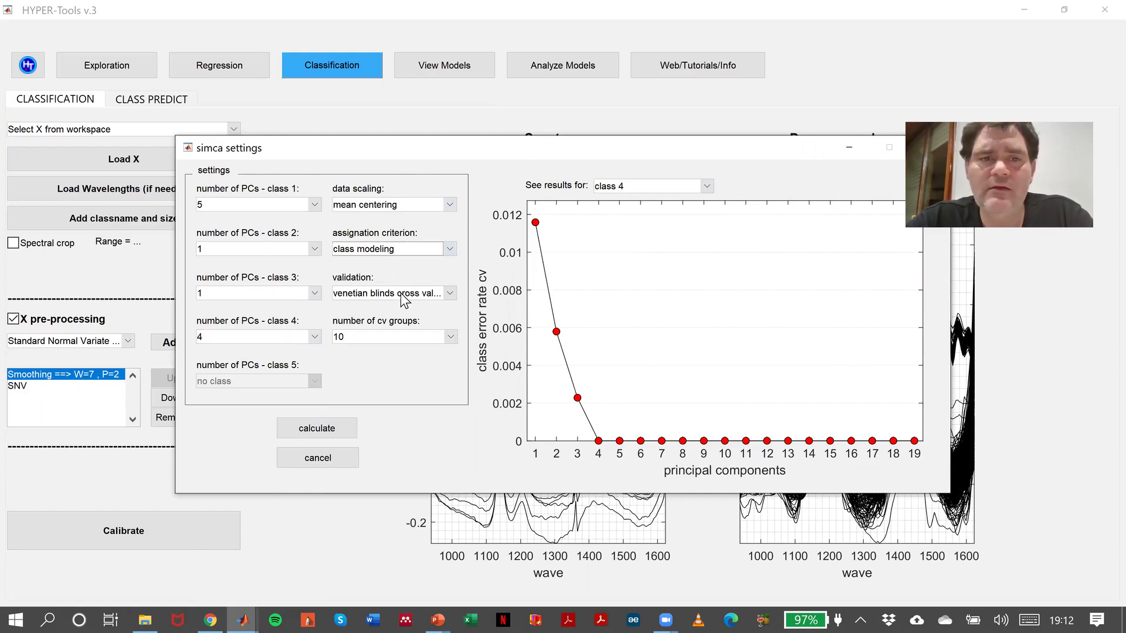
{"action": "left_click", "coordinate": [370, 335]}
{"action": "left_click", "coordinate": [348, 362]}
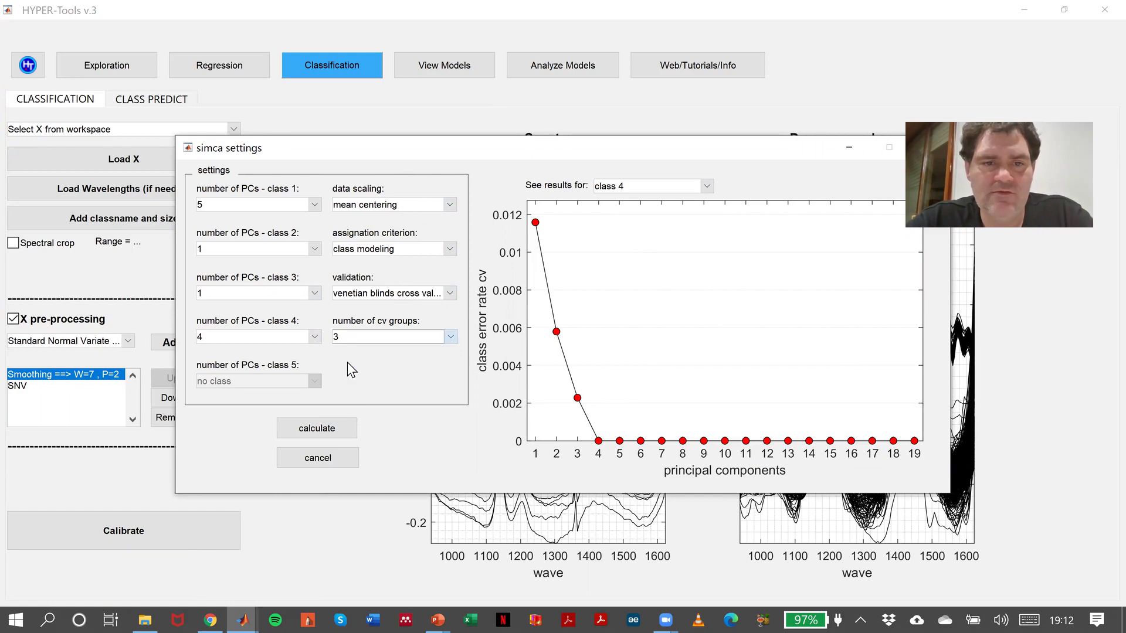
{"action": "left_click", "coordinate": [337, 436]}
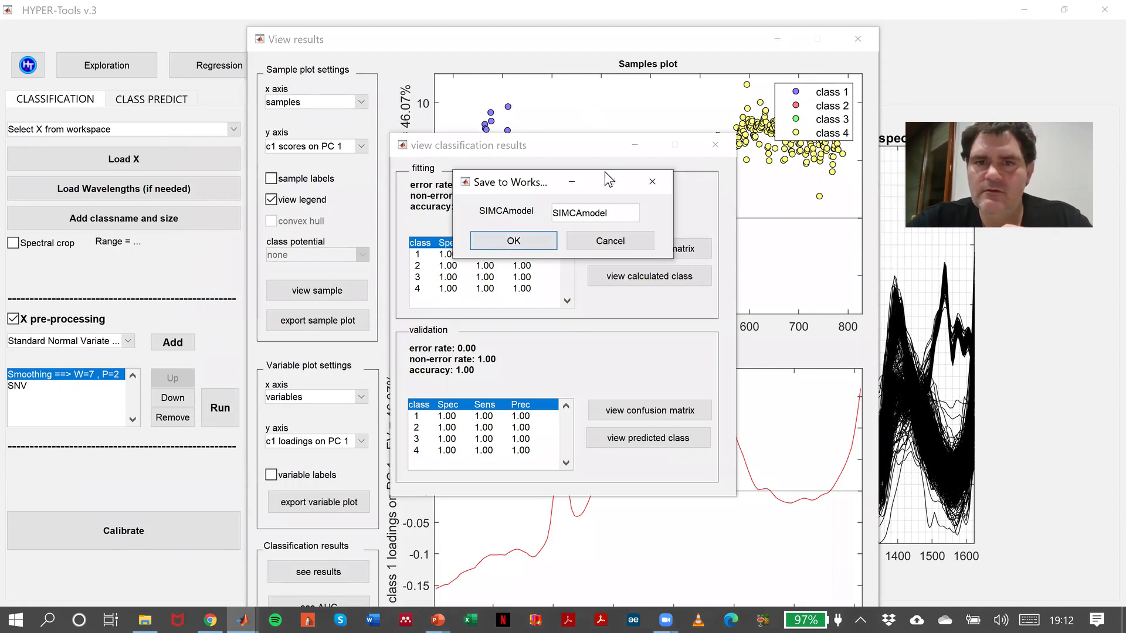
{"action": "left_click", "coordinate": [527, 243]}
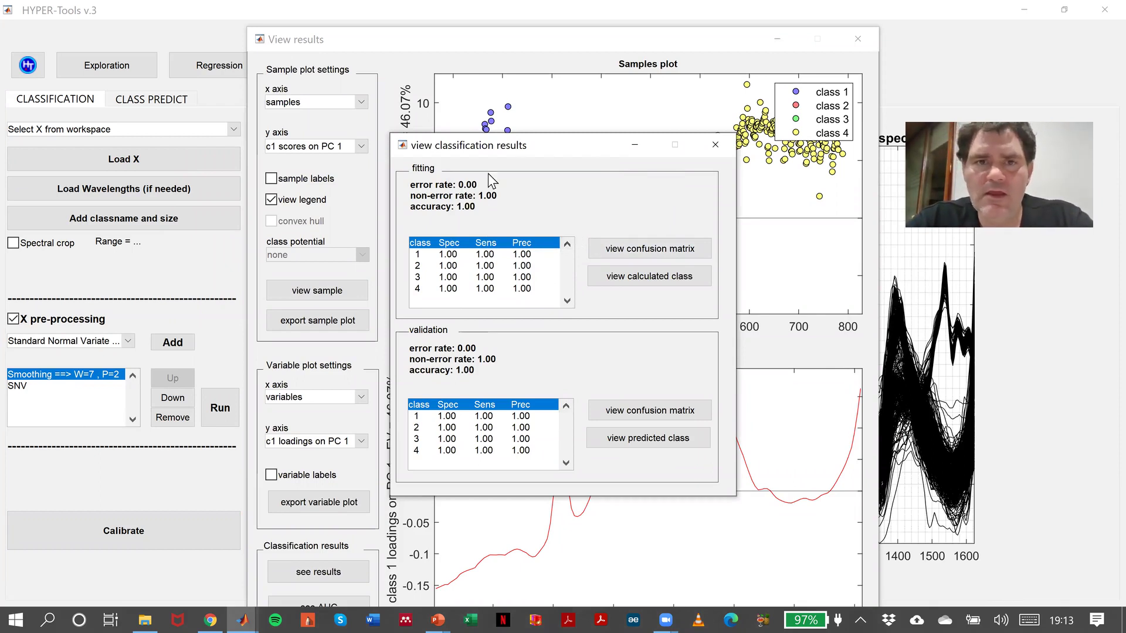
{"action": "left_click", "coordinate": [719, 150]}
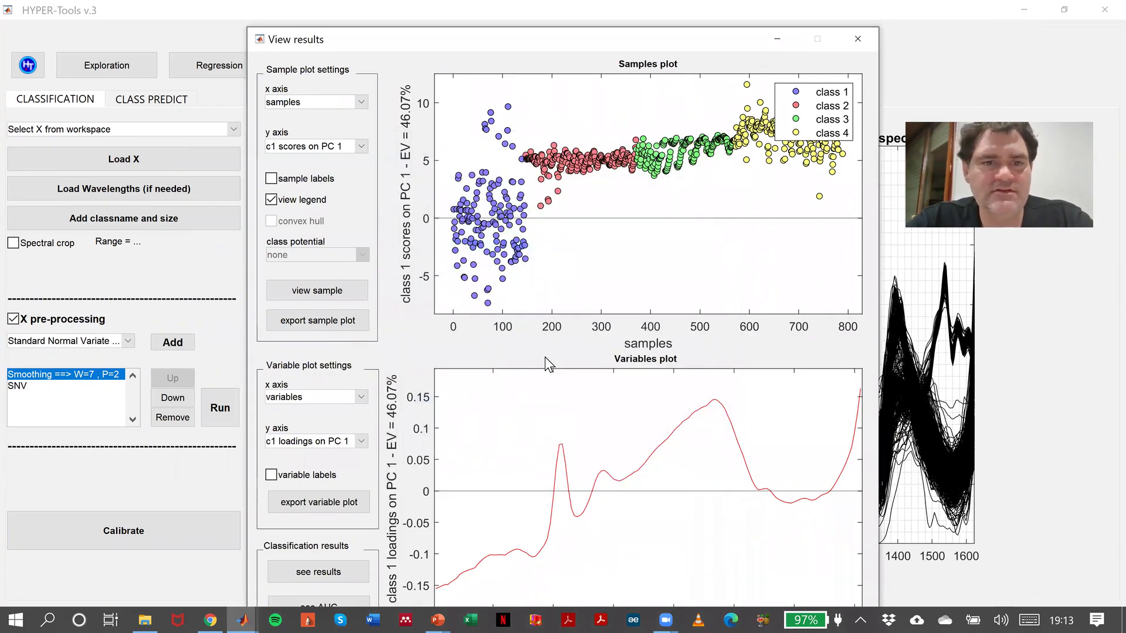
Plot the SIMCA samples with c1 Hotelling T^2 on the x axis and c1 Q residuals on the y axis
{"action": "left_click", "coordinate": [324, 100]}
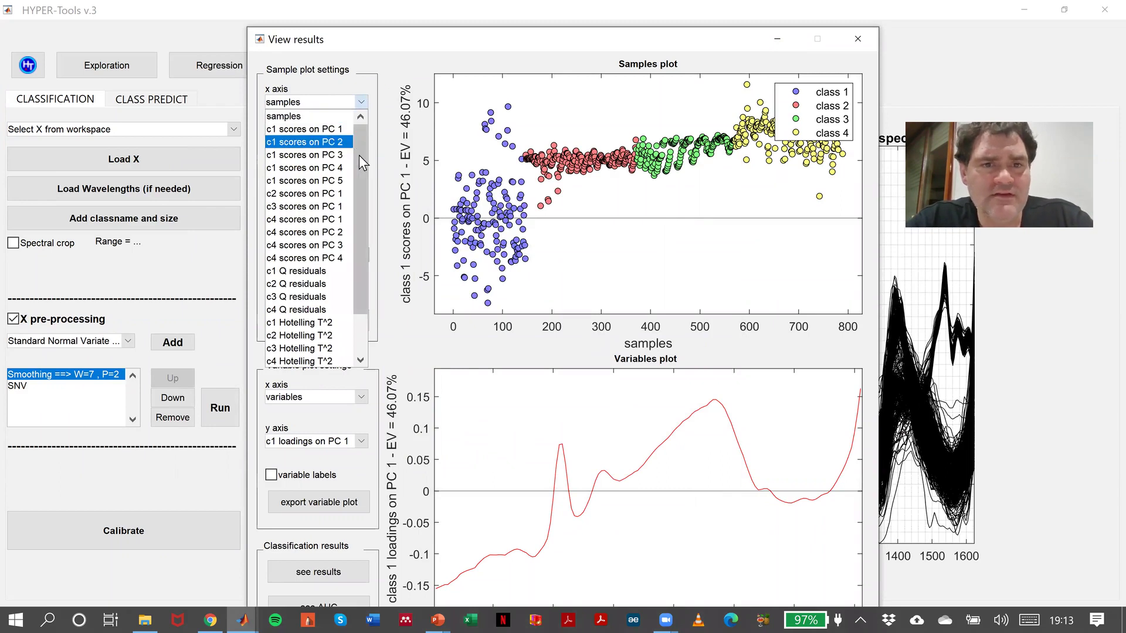
{"action": "left_click_drag", "start_coordinate": [360, 154], "coordinate": [360, 215]}
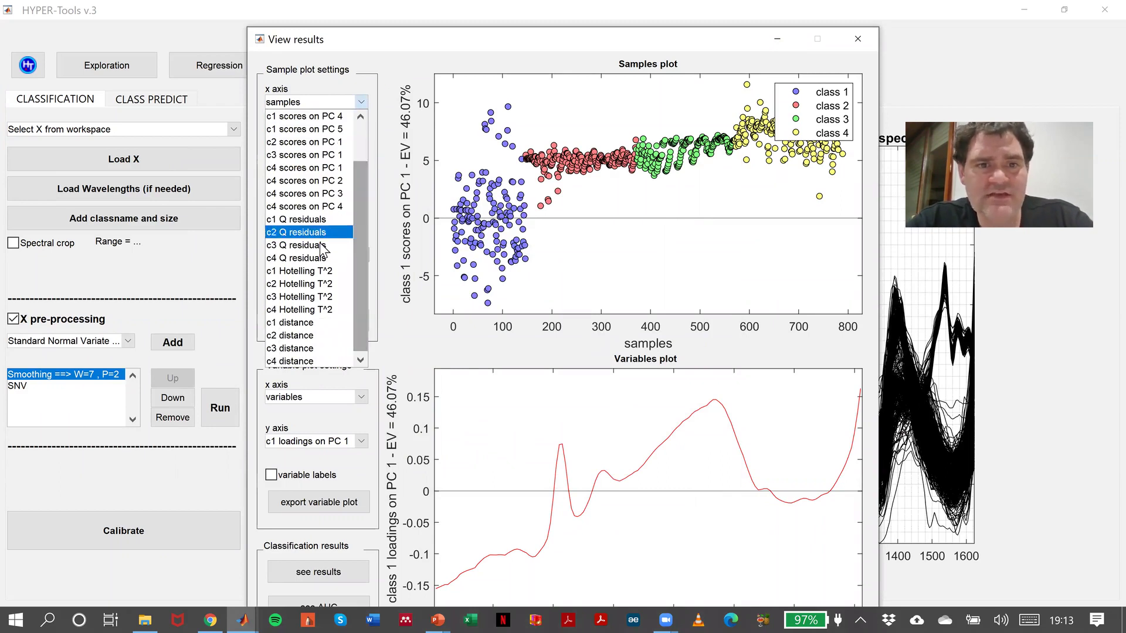
{"action": "left_click", "coordinate": [303, 271]}
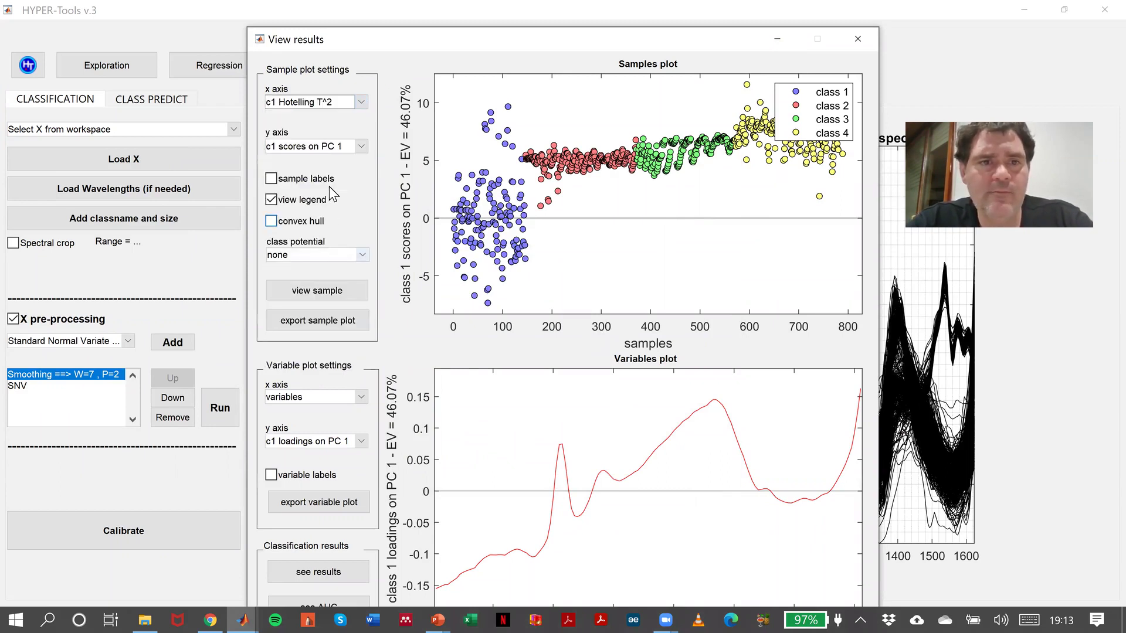
{"action": "left_click", "coordinate": [322, 147]}
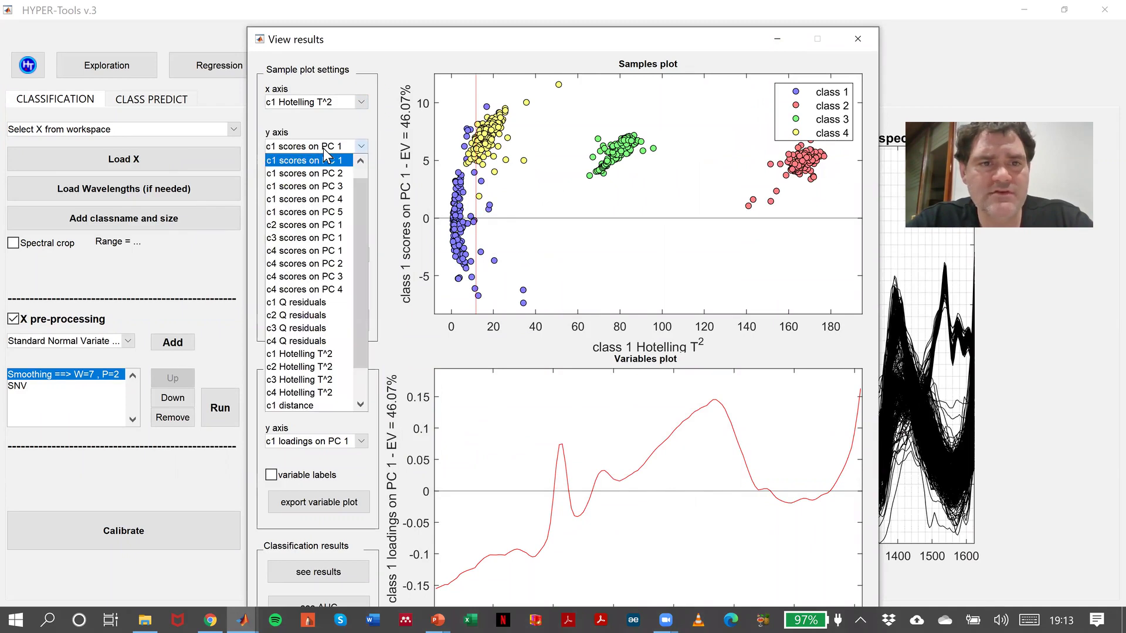
{"action": "left_click", "coordinate": [306, 302]}
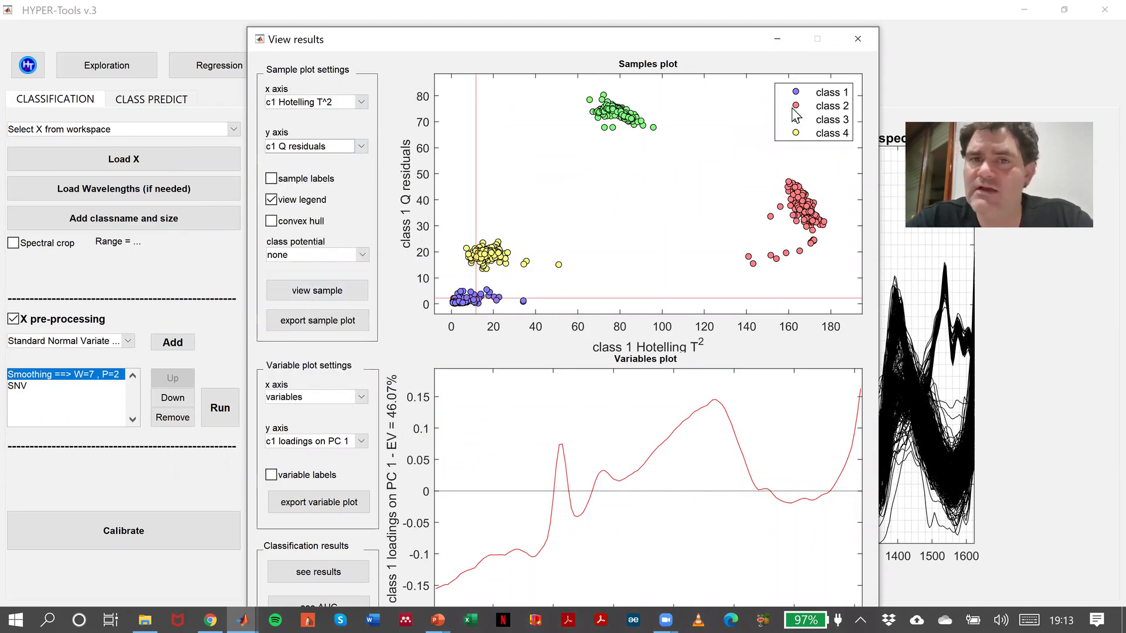
Plot the SIMCA samples with c2 Hotelling T^2 on the x axis and c2 Q residuals on the y axis, and close the results
{"action": "left_click", "coordinate": [346, 102]}
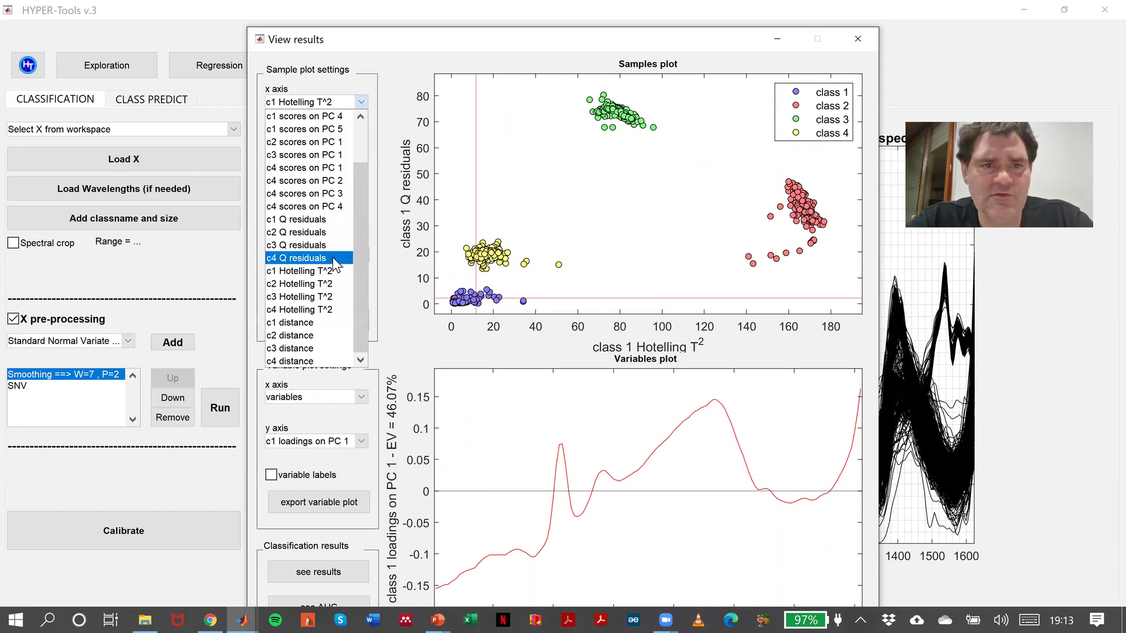
{"action": "left_click", "coordinate": [311, 283]}
{"action": "left_click", "coordinate": [341, 144]}
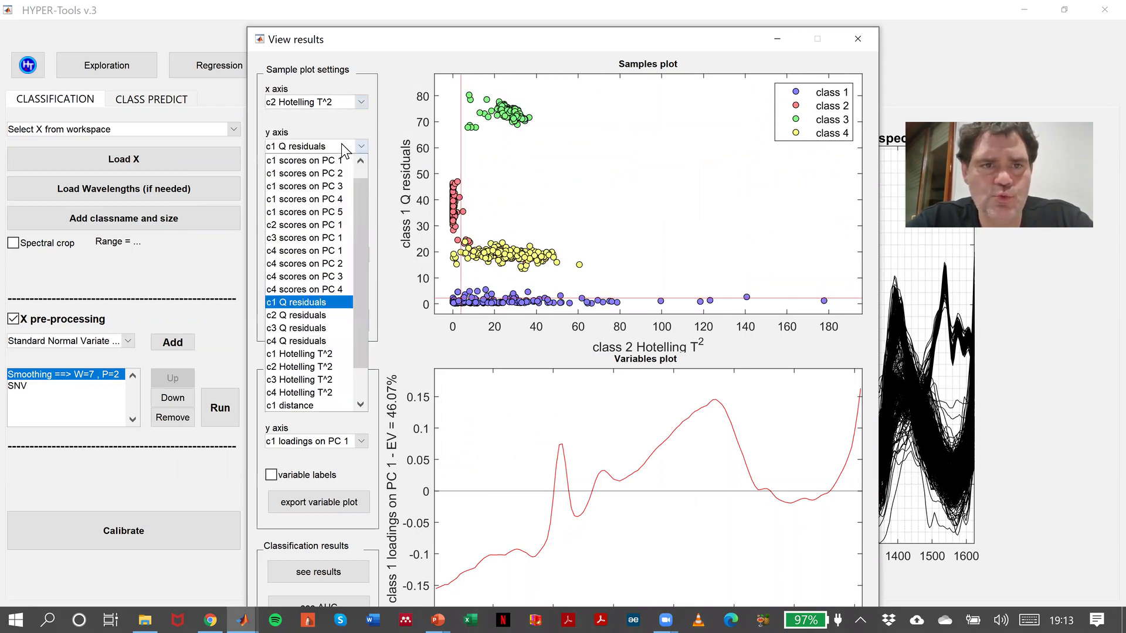
{"action": "left_click", "coordinate": [307, 361]}
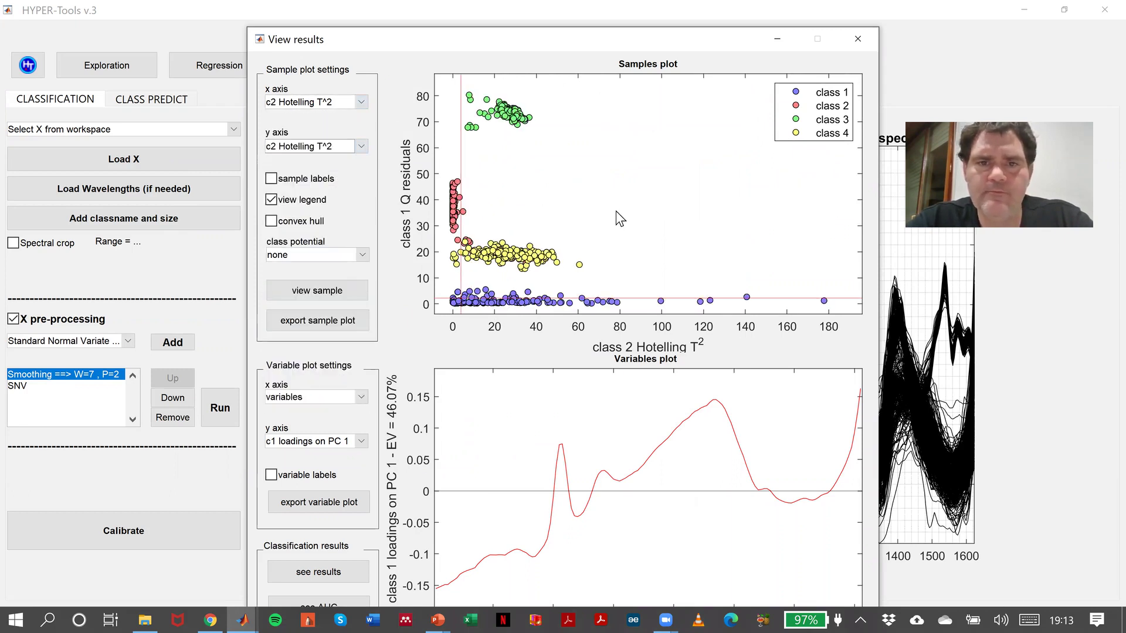
{"action": "left_click", "coordinate": [358, 145]}
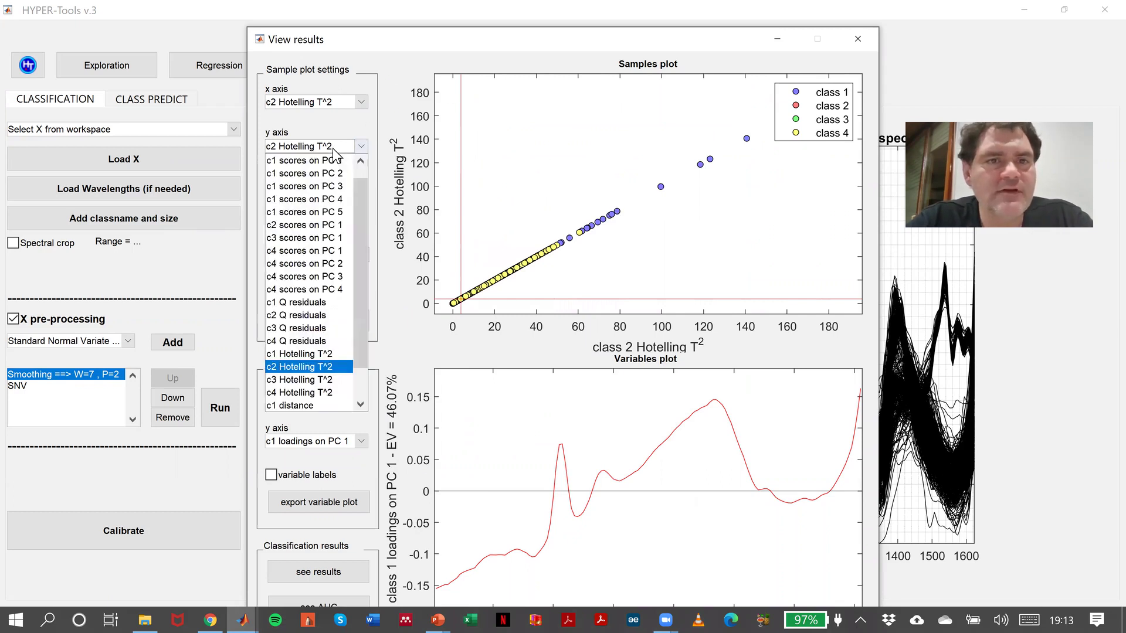
{"action": "left_click", "coordinate": [319, 315]}
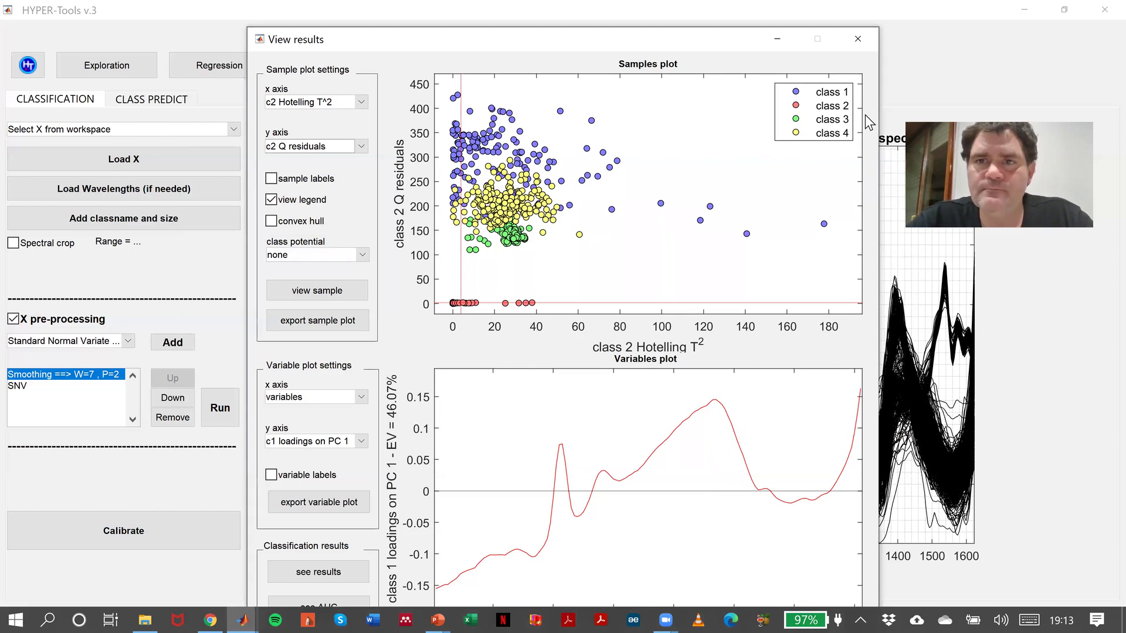
{"action": "left_click", "coordinate": [858, 39]}
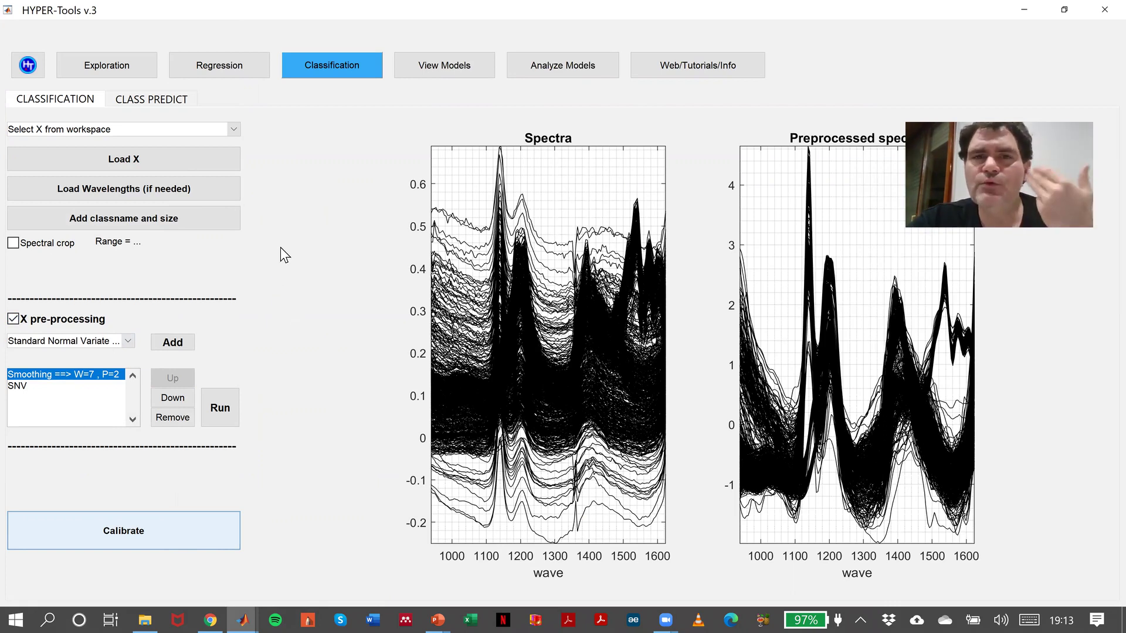
Load the workspace variable sample as the image for class prediction
{"action": "left_click", "coordinate": [175, 101]}
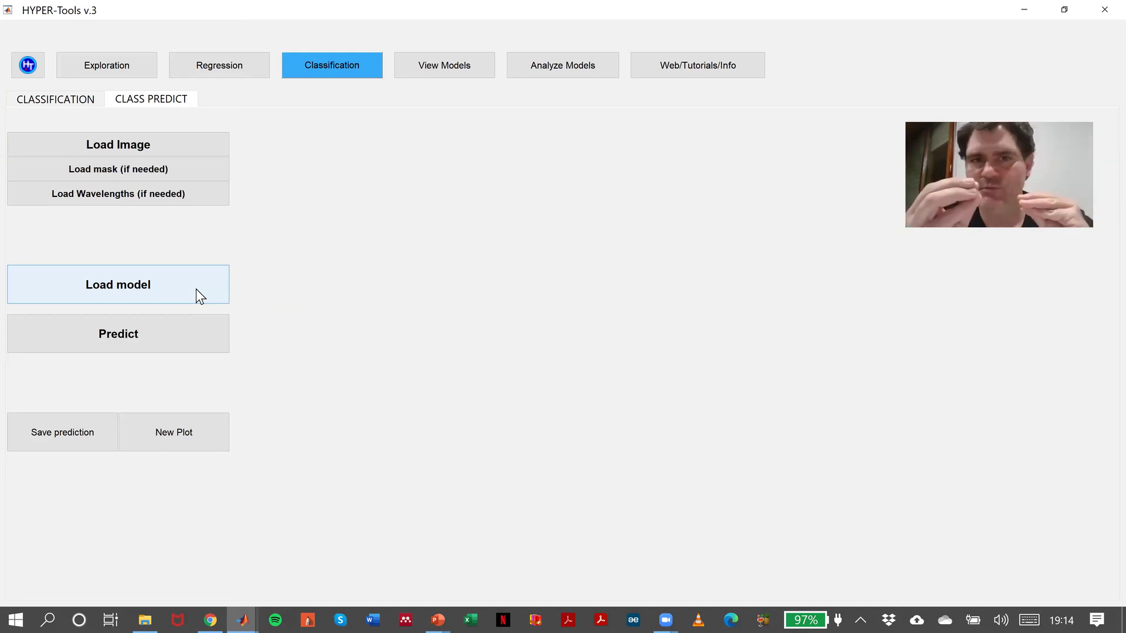
{"action": "left_click", "coordinate": [204, 142]}
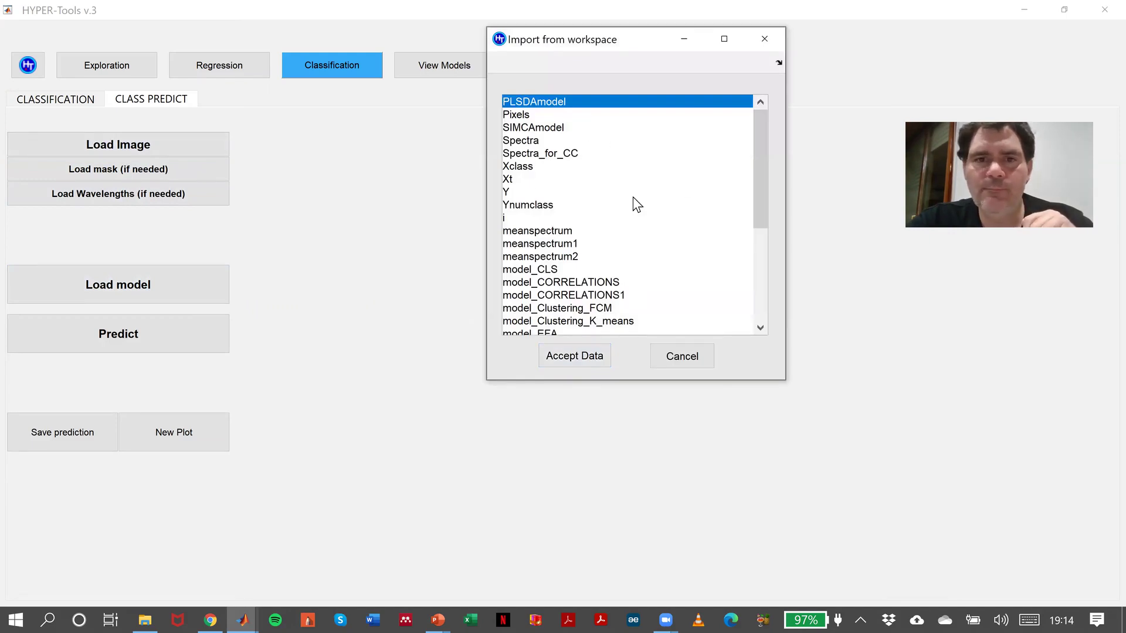
{"action": "left_click_drag", "start_coordinate": [758, 167], "coordinate": [754, 273]}
{"action": "left_click", "coordinate": [523, 240]}
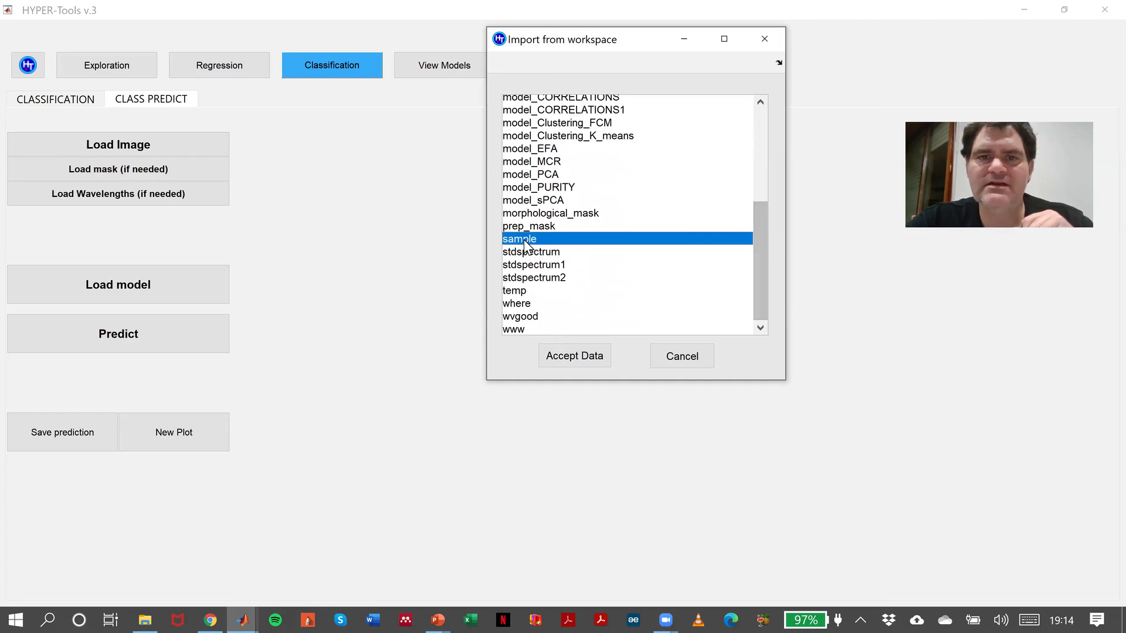
{"action": "left_click", "coordinate": [595, 363]}
Load prep_mask as the mask and wvgood as the wavelengths of the image for class prediction
{"action": "left_click", "coordinate": [213, 168]}
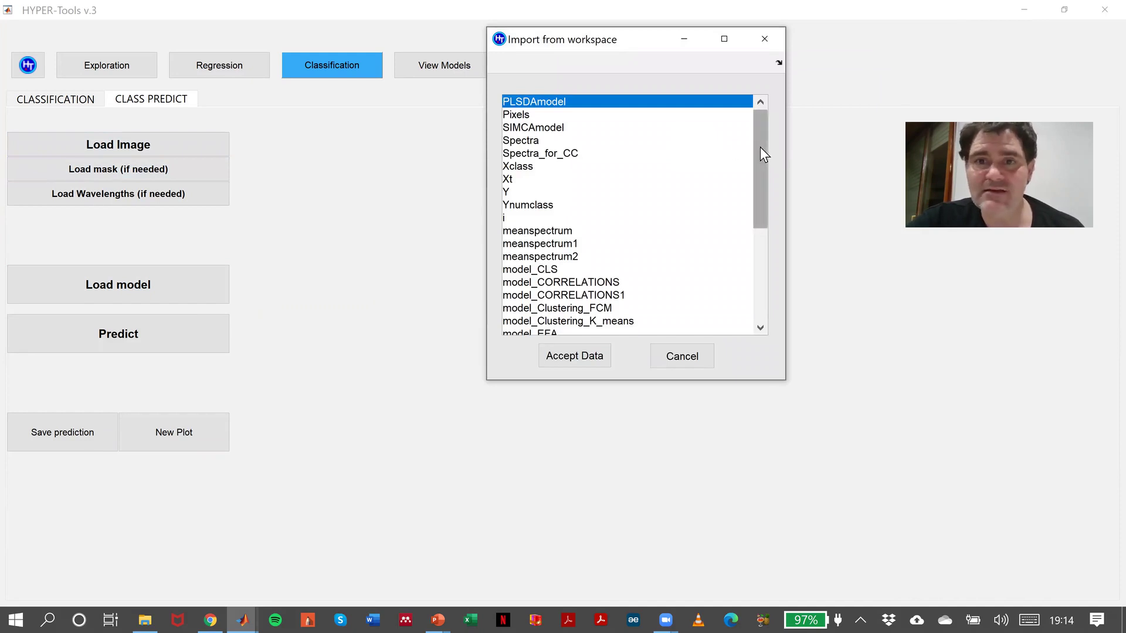
{"action": "left_click_drag", "start_coordinate": [760, 148], "coordinate": [770, 260]}
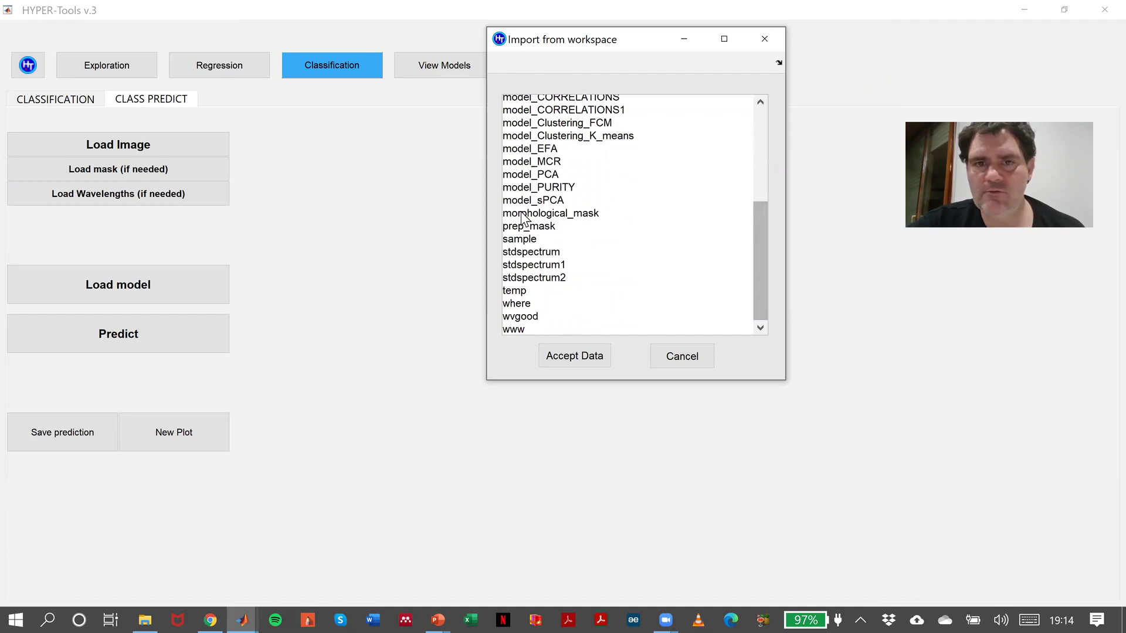
{"action": "left_click", "coordinate": [551, 228]}
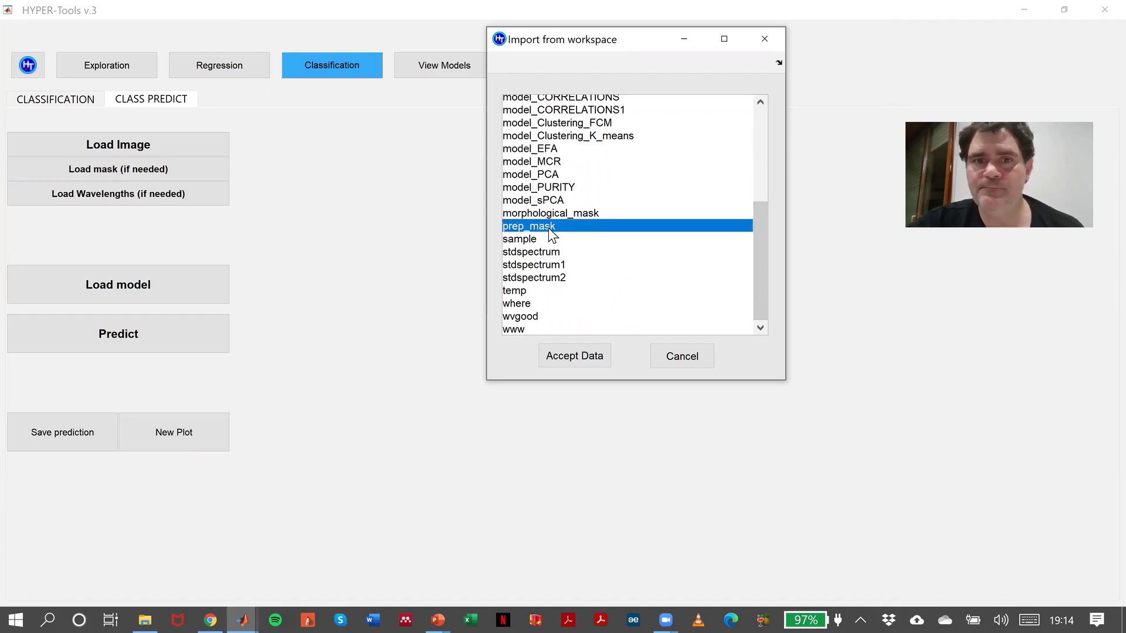
{"action": "left_click", "coordinate": [576, 361]}
{"action": "left_click", "coordinate": [135, 196]}
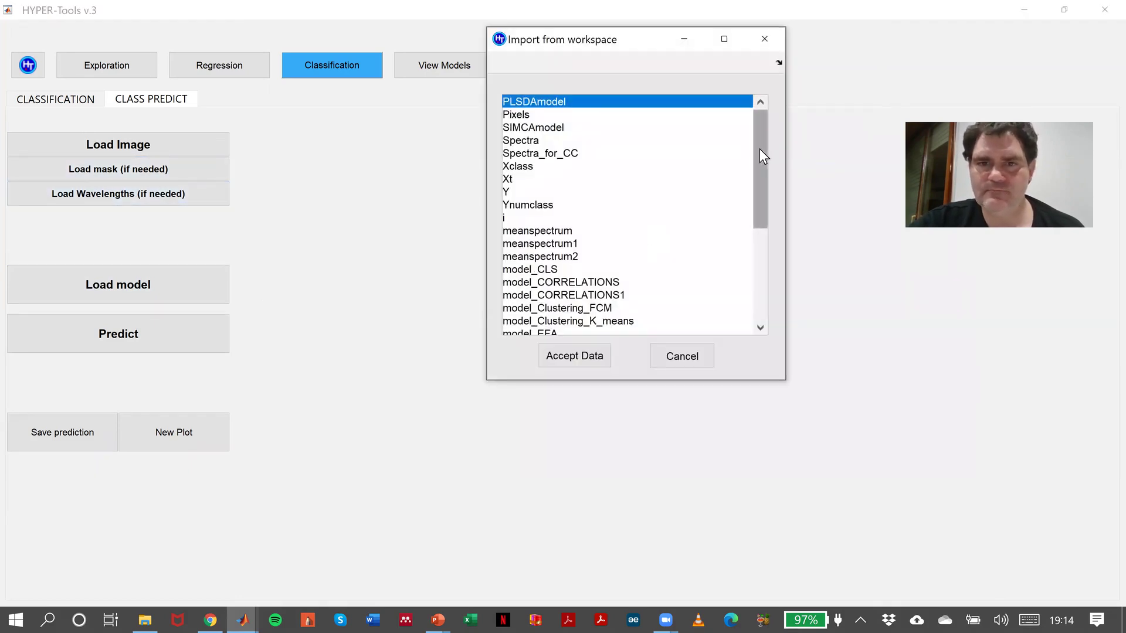
{"action": "left_click_drag", "start_coordinate": [759, 149], "coordinate": [759, 252]}
{"action": "left_click", "coordinate": [524, 318]}
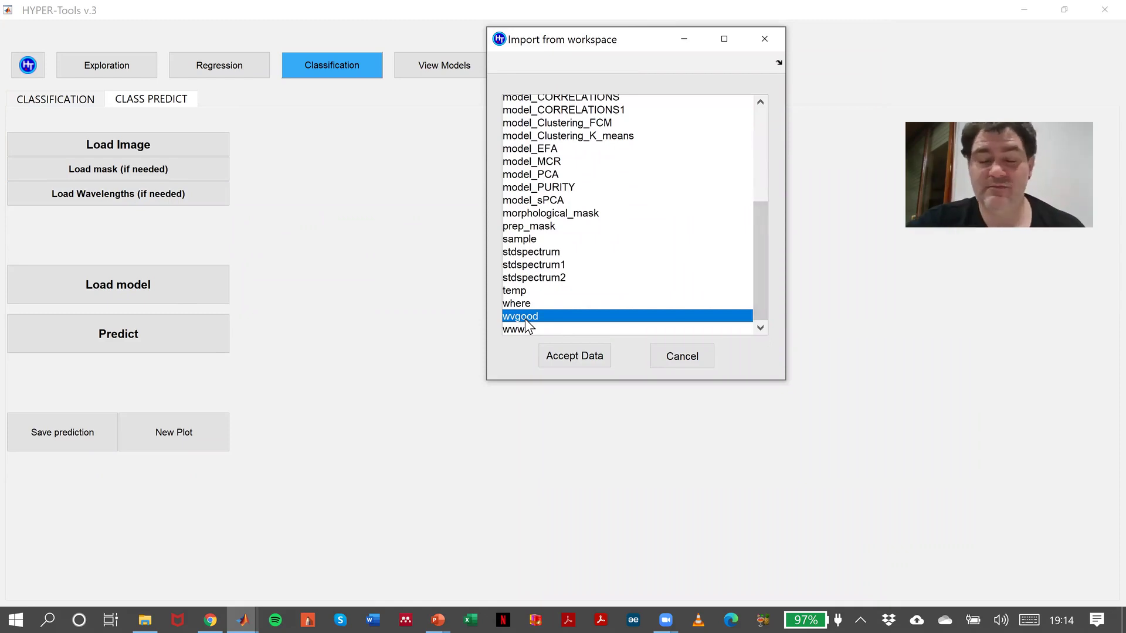
{"action": "left_click", "coordinate": [584, 355]}
Load PLSDAmodel from the workspace and predict the classes of the image with it
{"action": "left_click", "coordinate": [149, 290]}
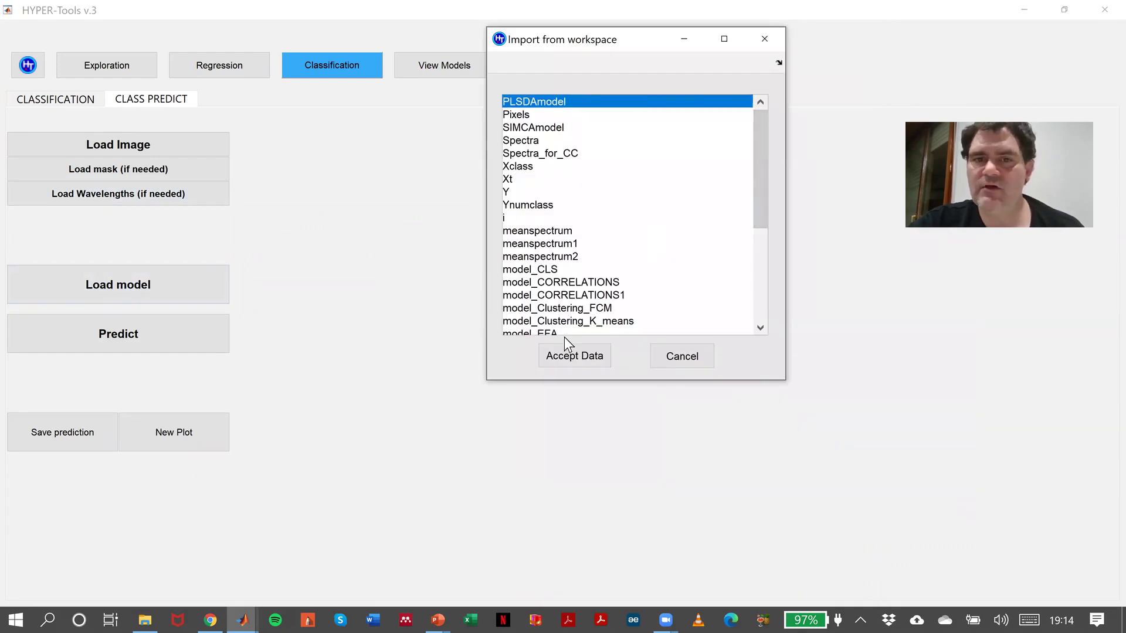
{"action": "left_click", "coordinate": [586, 355]}
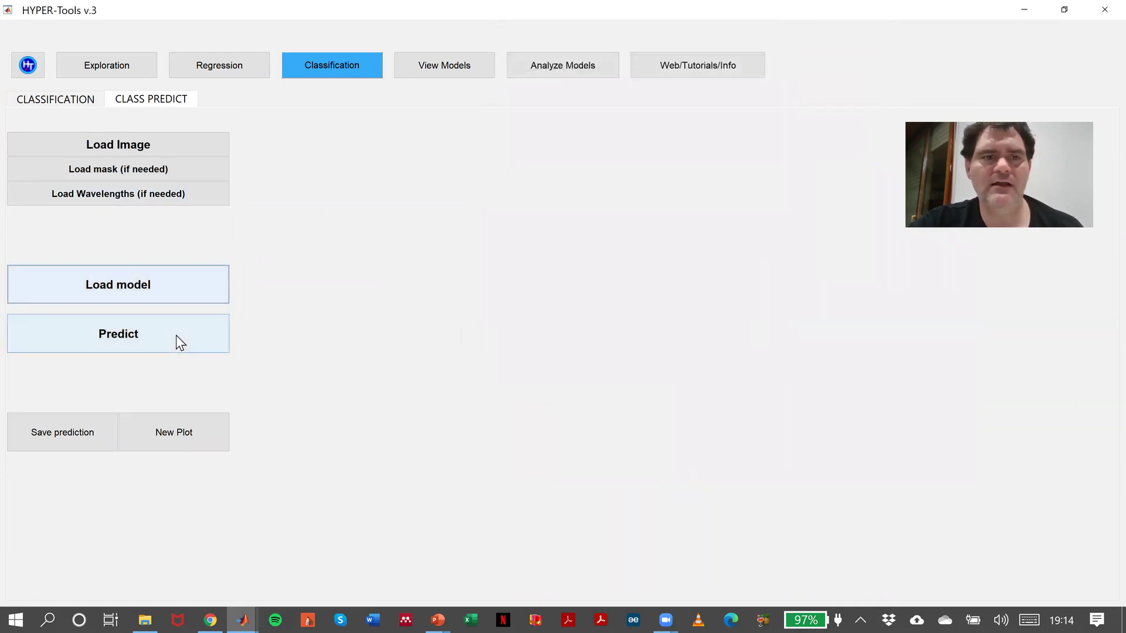
{"action": "left_click", "coordinate": [176, 335]}
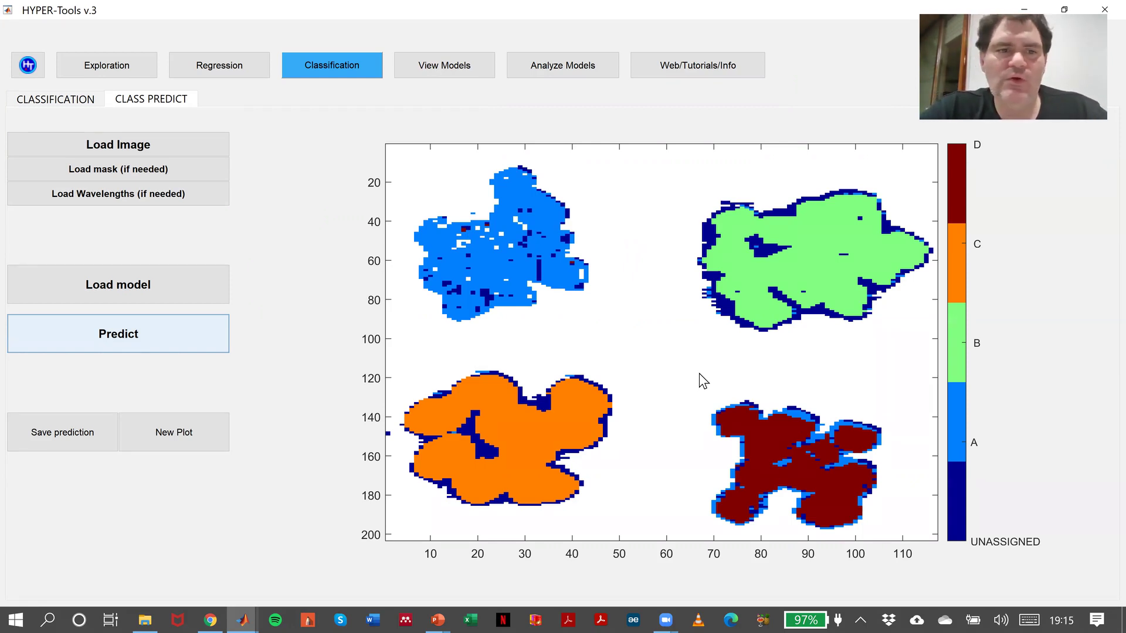
Save the PLS-DA prediction to the workspace as model_PLSDA_predict
{"action": "left_click", "coordinate": [71, 447]}
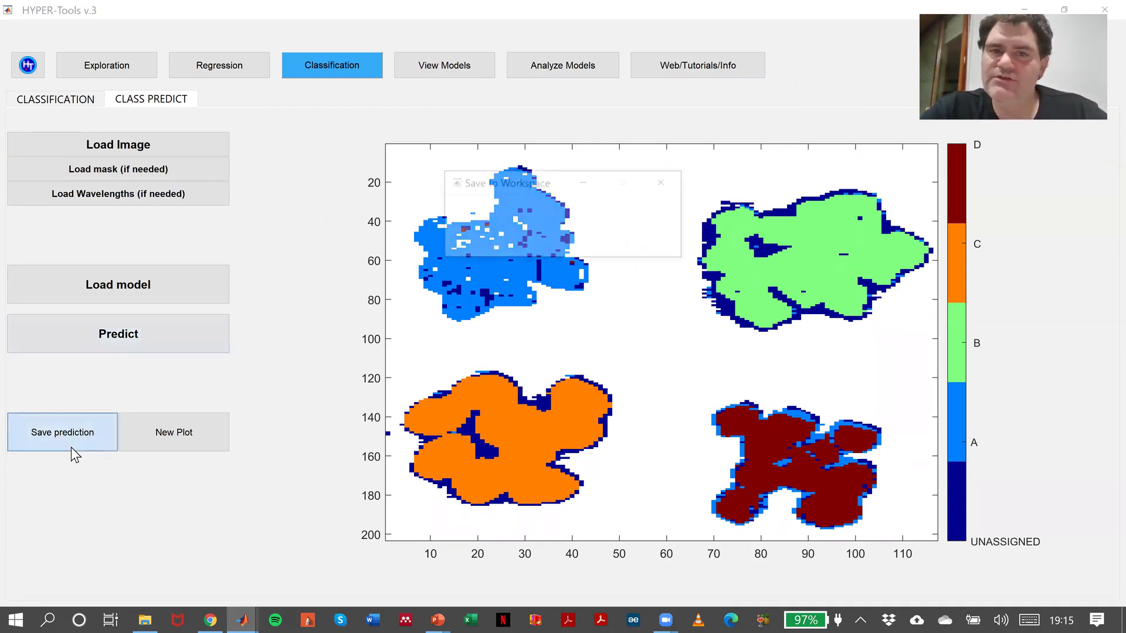
{"action": "left_click", "coordinate": [536, 239]}
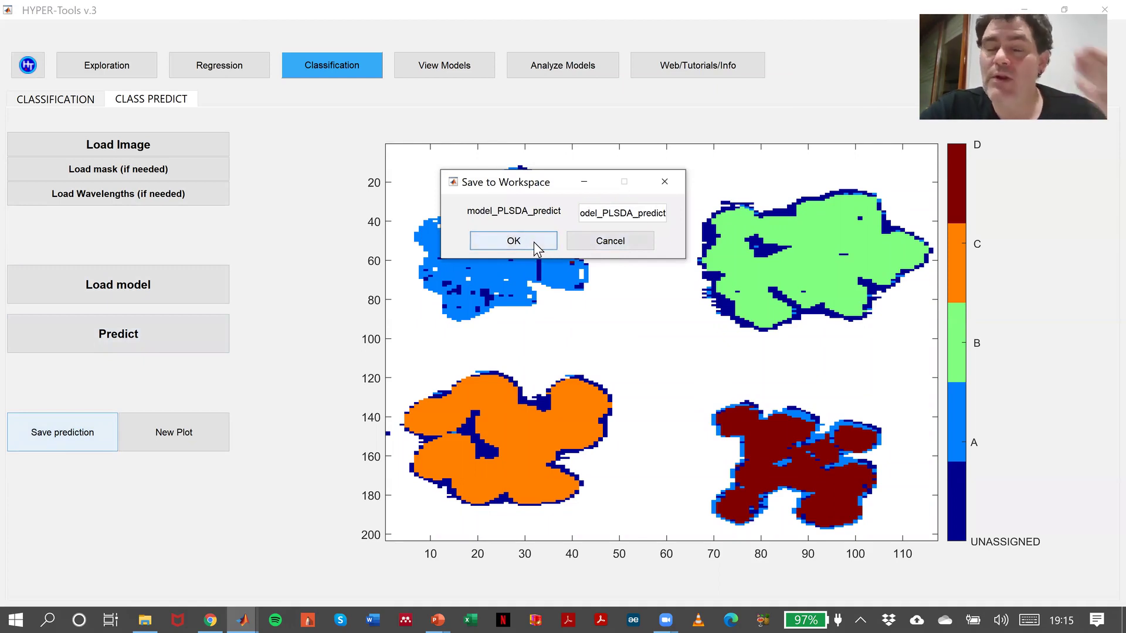
{"action": "left_click", "coordinate": [533, 242]}
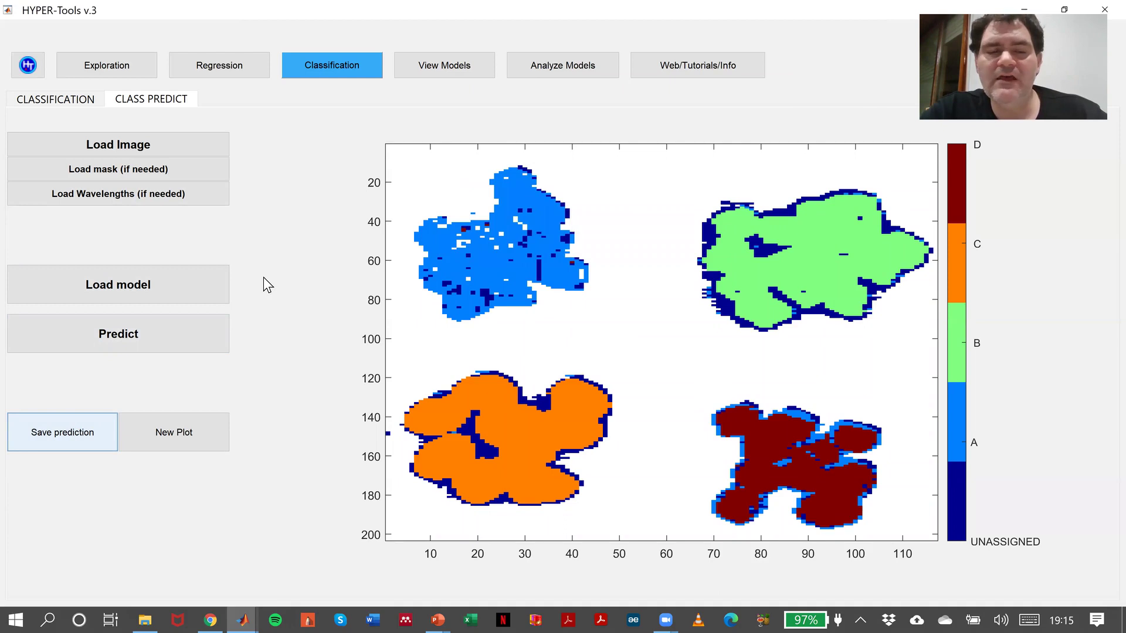
Load SIMCAmodel from the workspace and predict the classes of the same image with it
{"action": "left_click", "coordinate": [112, 293]}
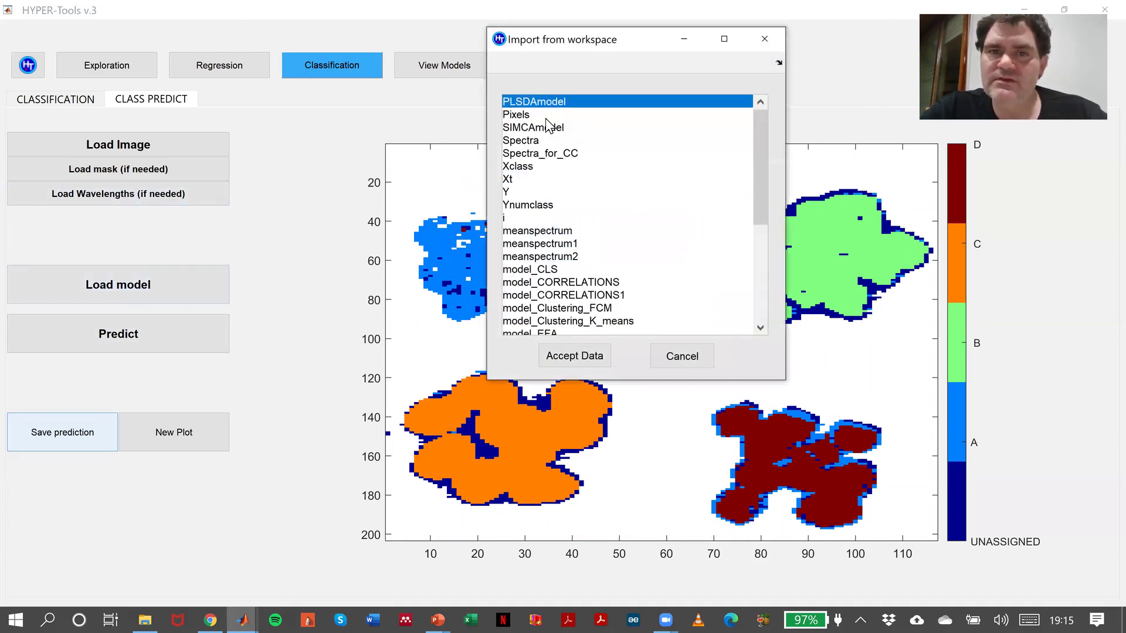
{"action": "left_click", "coordinate": [546, 124]}
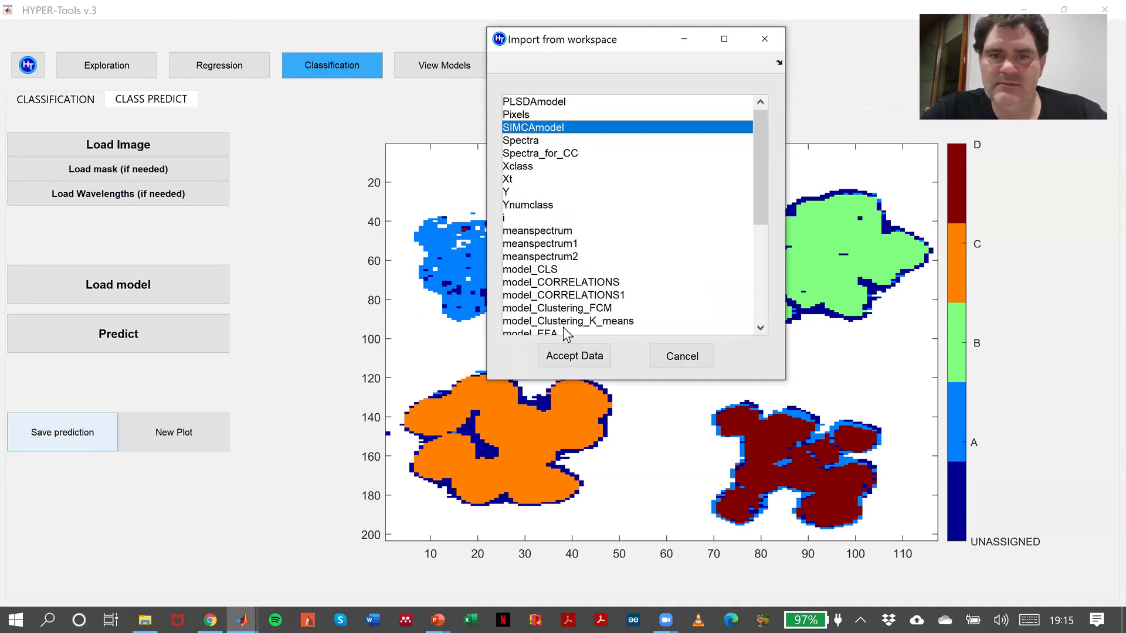
{"action": "left_click", "coordinate": [569, 356]}
{"action": "left_click", "coordinate": [206, 337]}
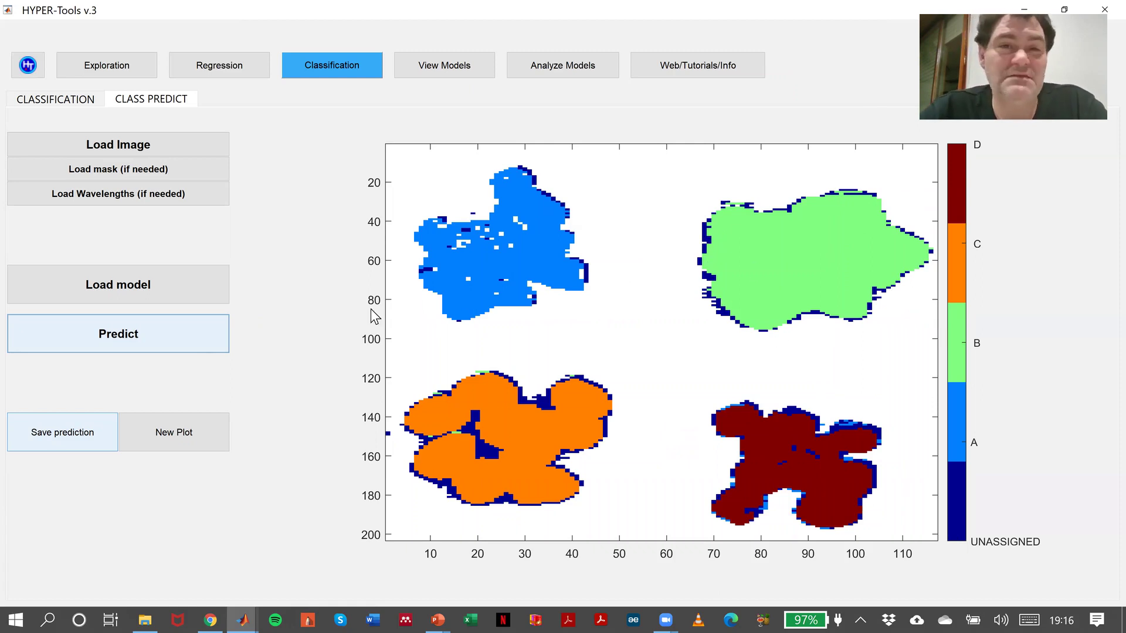
Save the SIMCA prediction to the workspace
{"action": "left_click", "coordinate": [93, 445]}
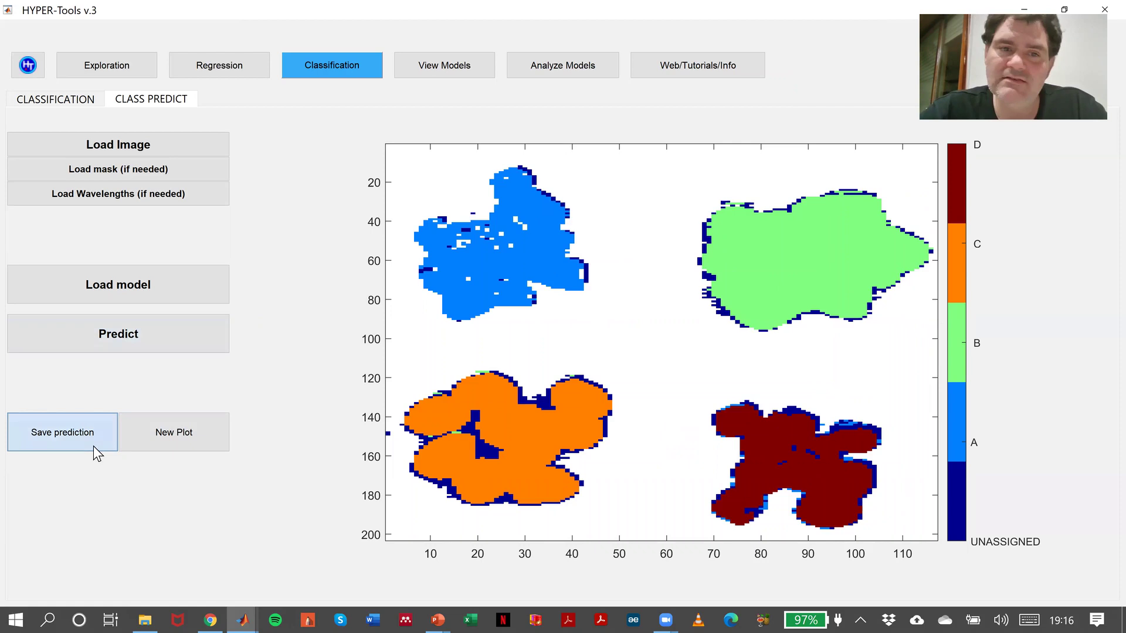